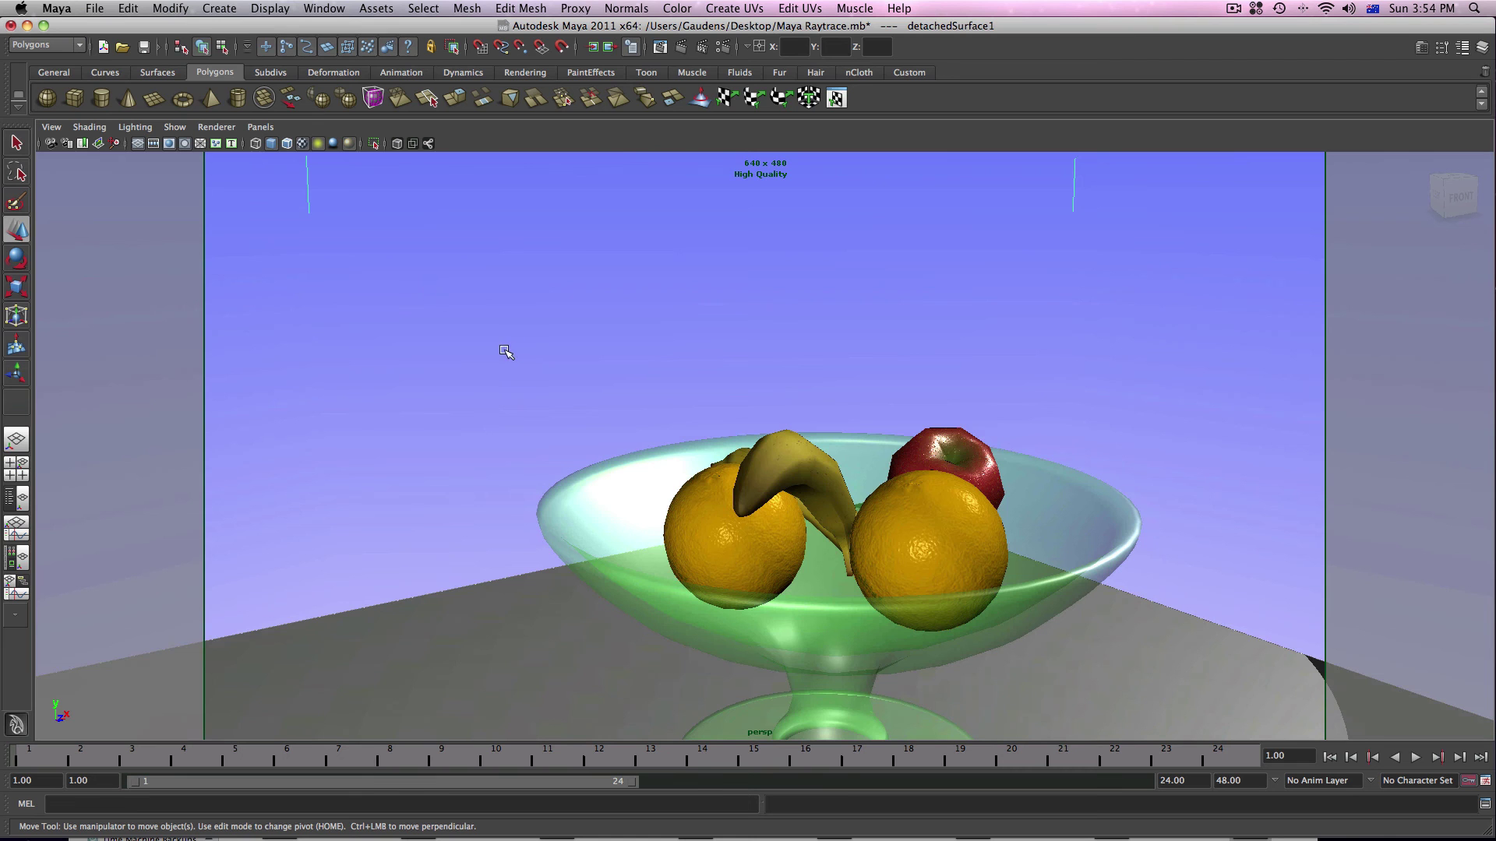
Step: Frame the whole fruit bowl in the perspective view, render it with Maya Software, inspect the image and close it
middle_click_drag(508, 334, 492, 333, "alt")
left_click_drag(493, 334, 558, 280, "alt")
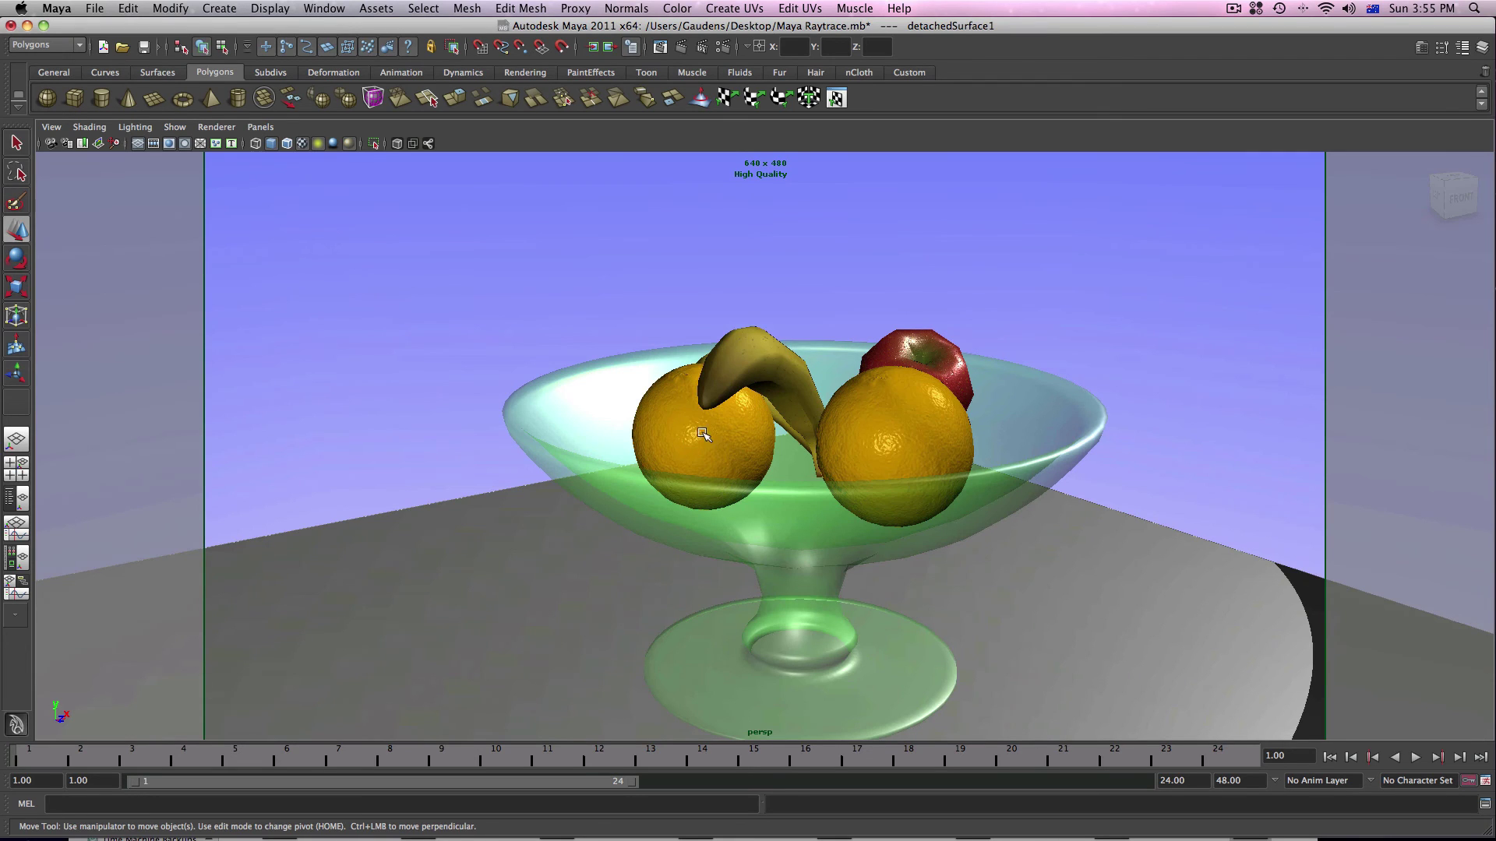
left_click(683, 45)
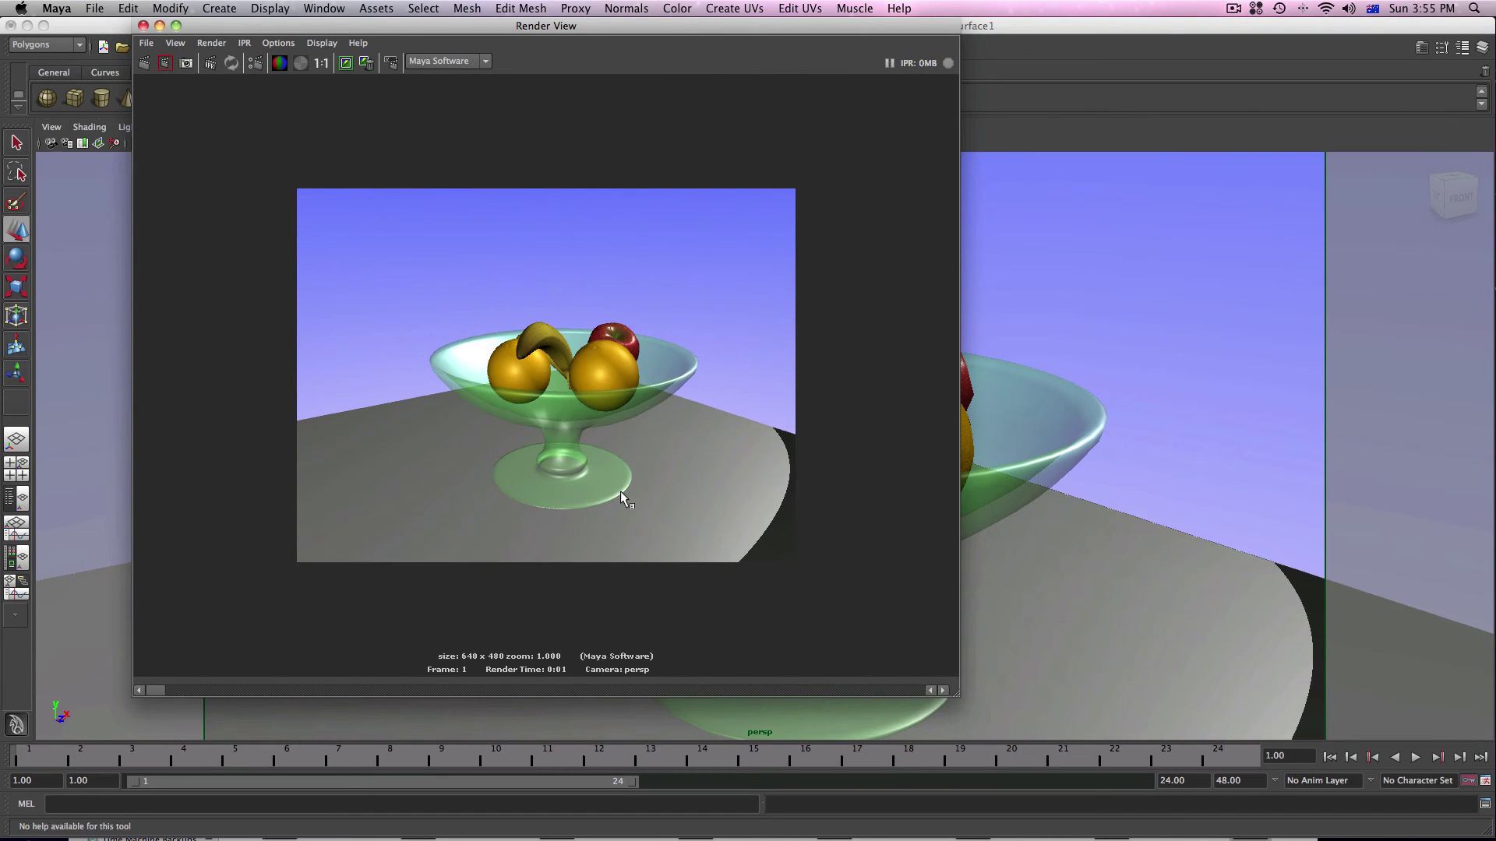
scroll(620, 491, "up", 5)
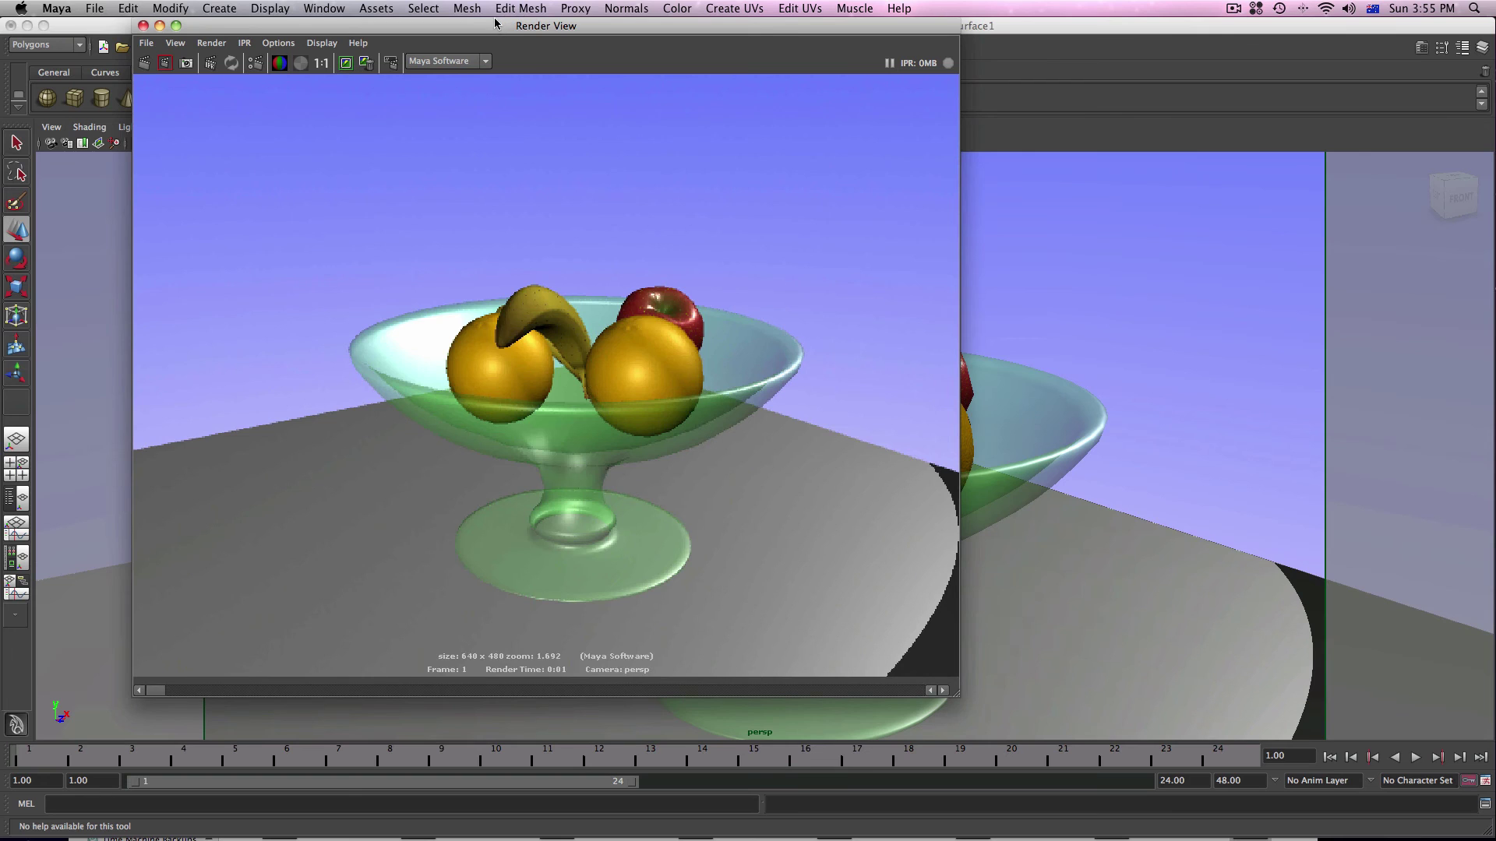
left_click_drag(486, 28, 634, 66)
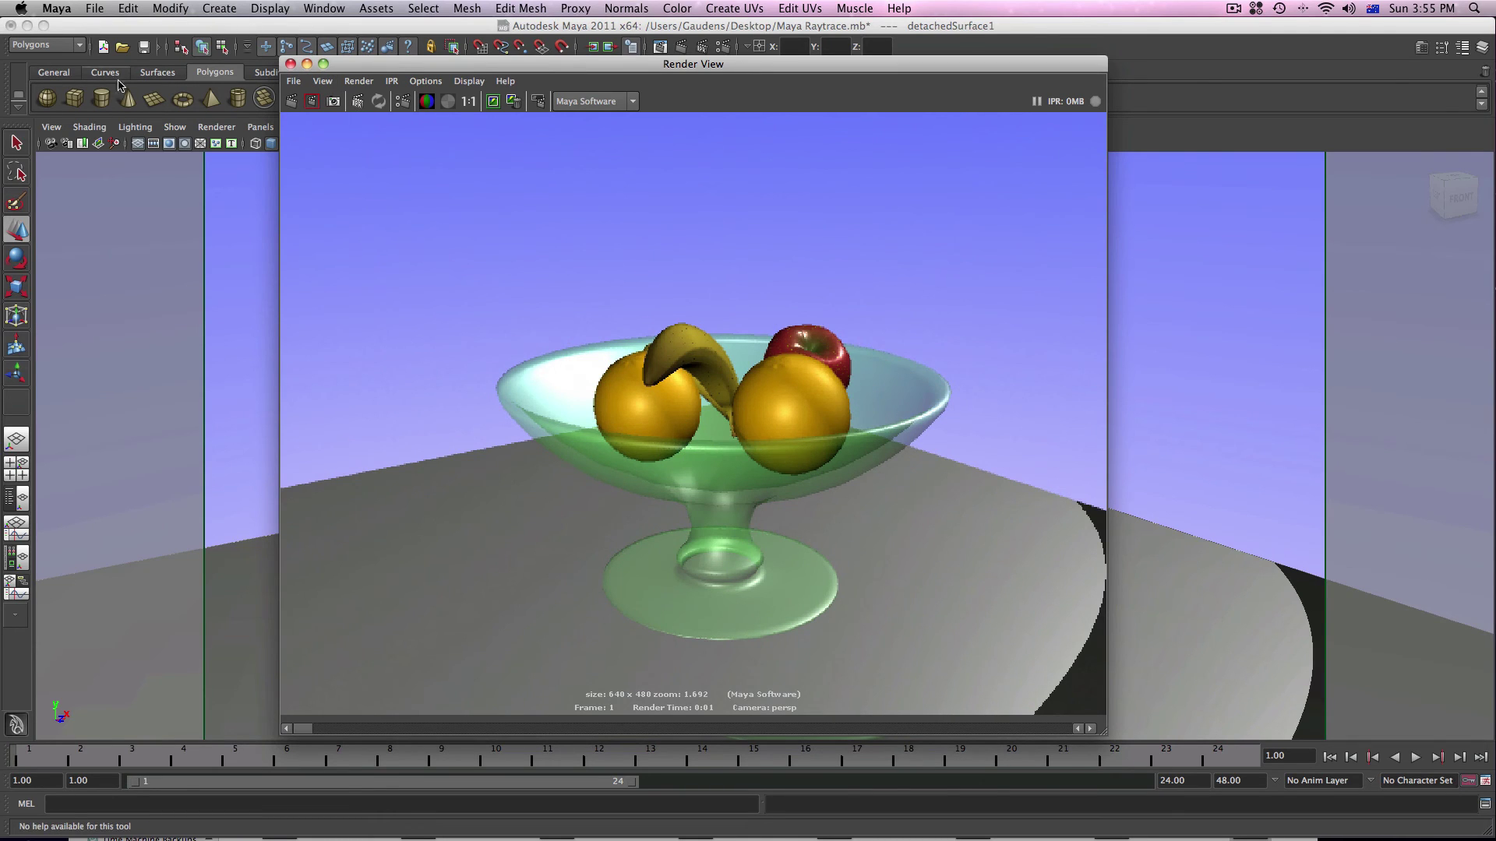
left_click(291, 64)
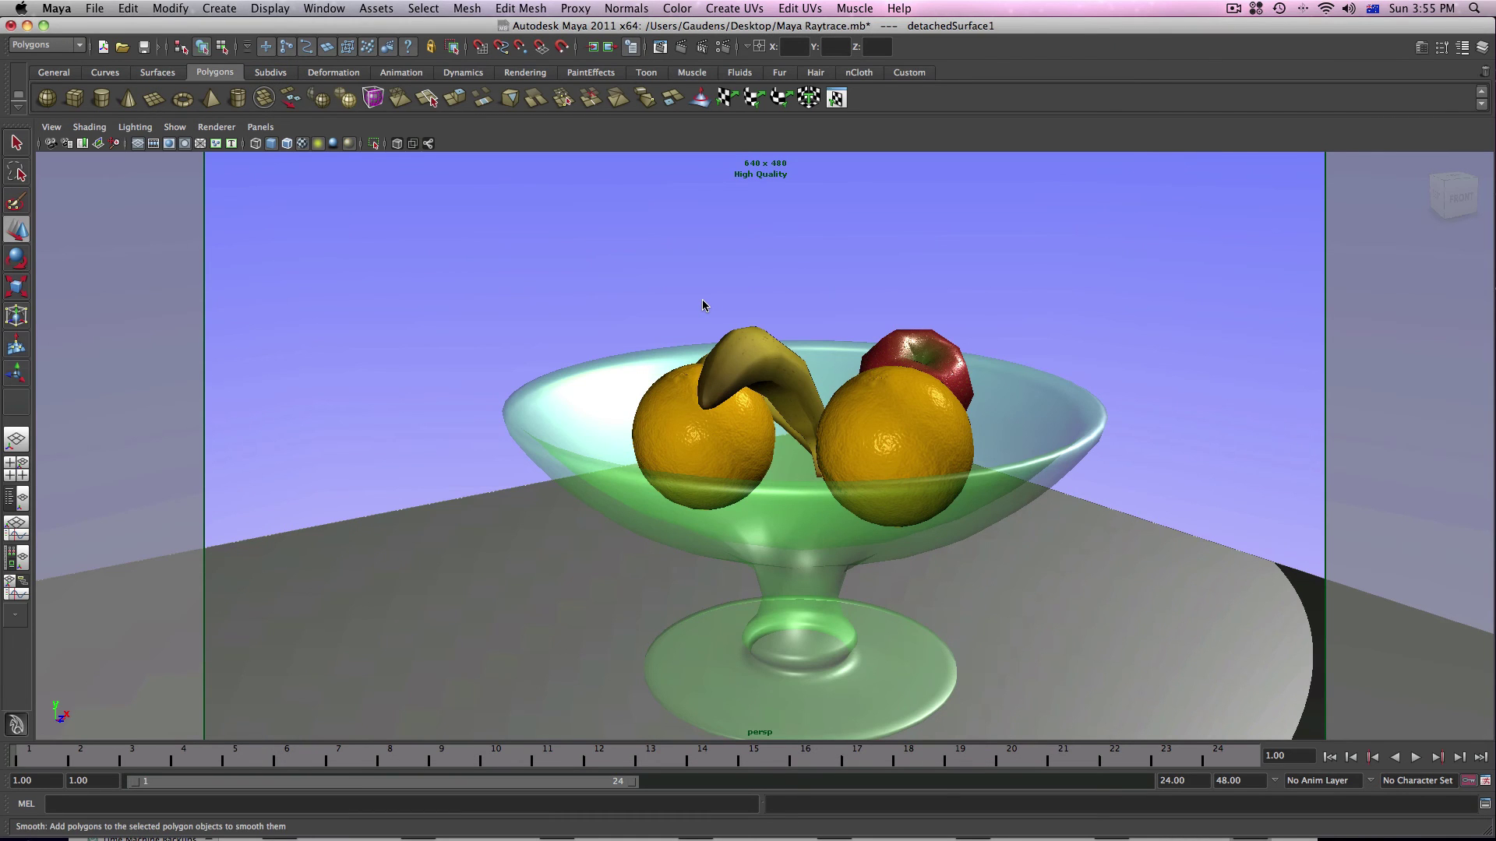
Step: Enable Raytracing in the Maya Software render settings, under Raytracing Quality
left_click(723, 50)
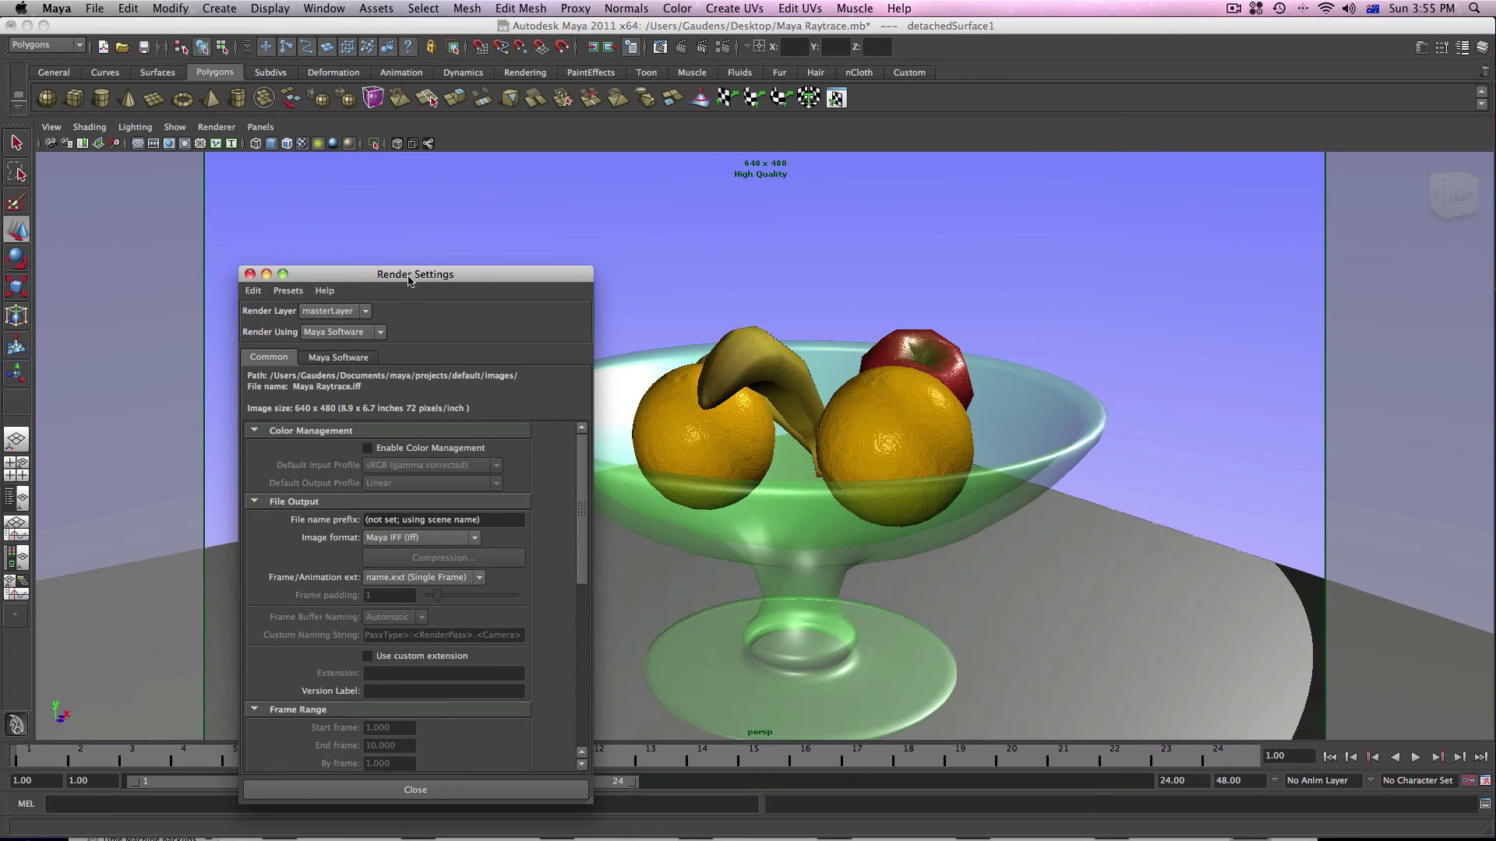
left_click_drag(459, 284, 477, 191)
left_click(385, 264)
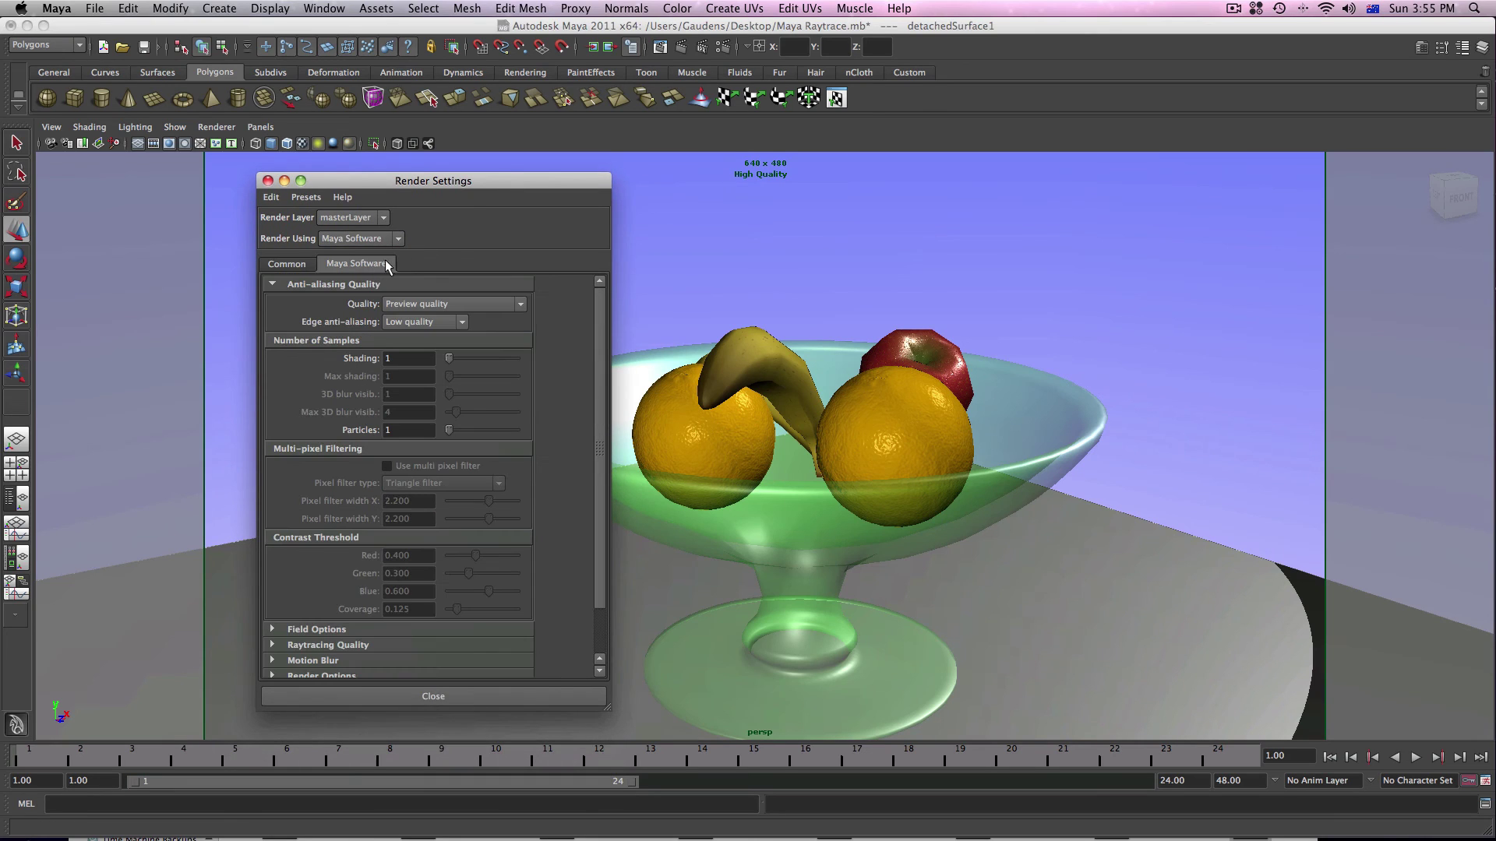
scroll(437, 308, "down", 3)
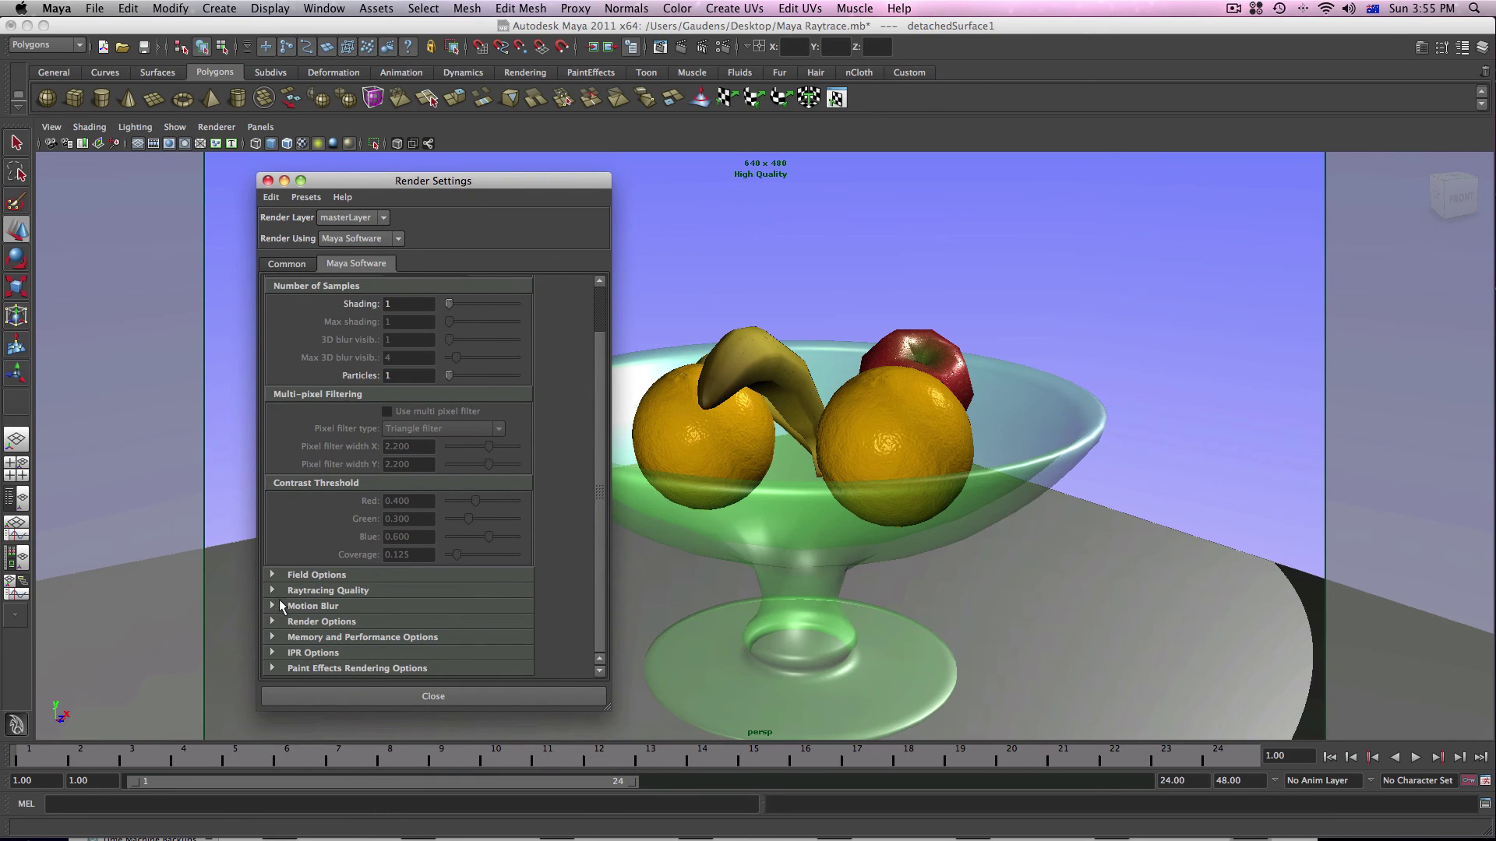
left_click(271, 591)
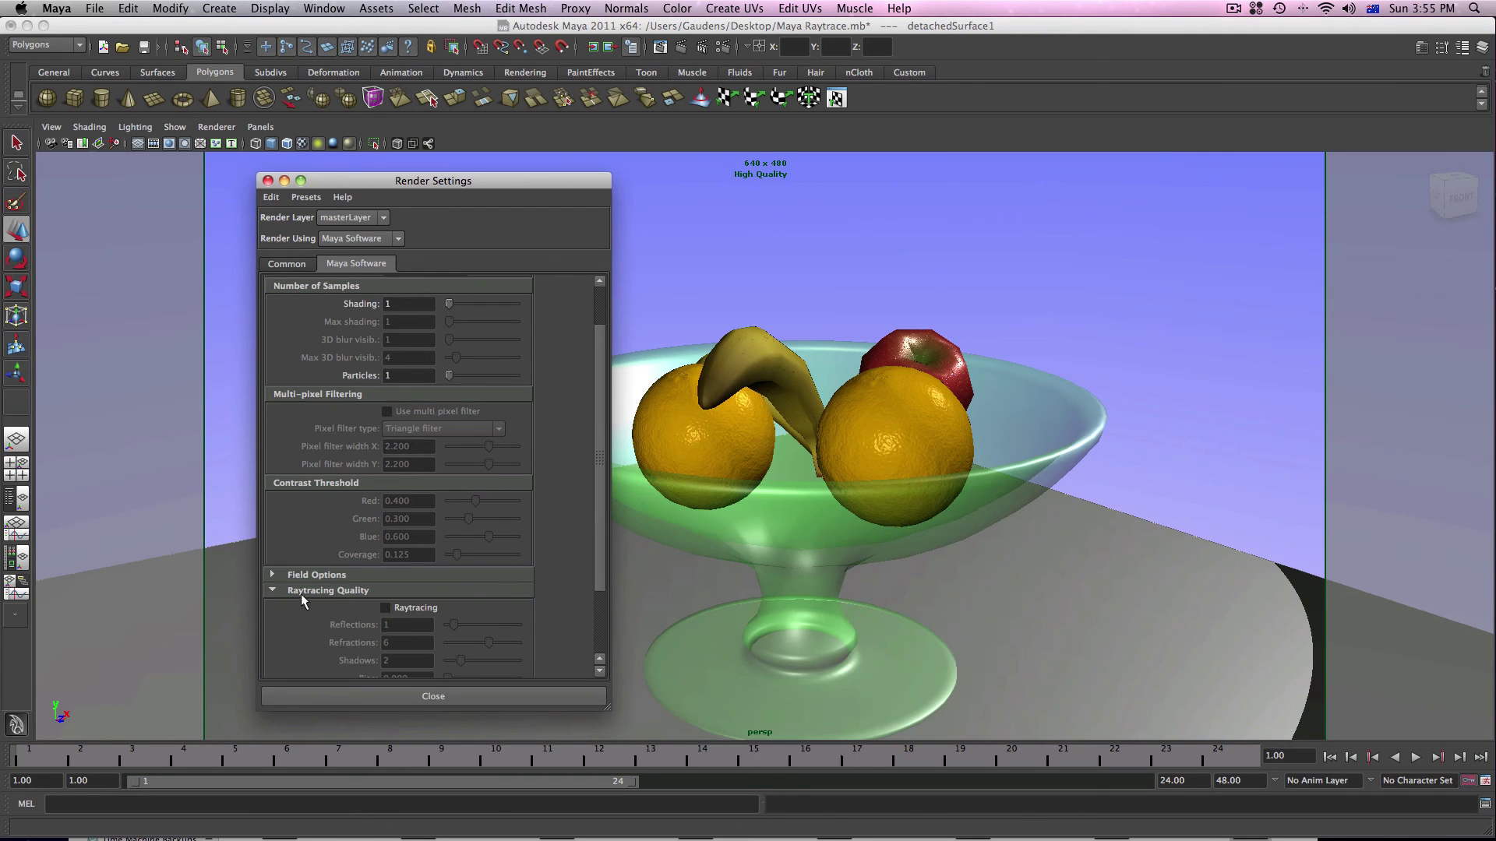
scroll(404, 606, "down", 2)
scroll(404, 606, "down", 2)
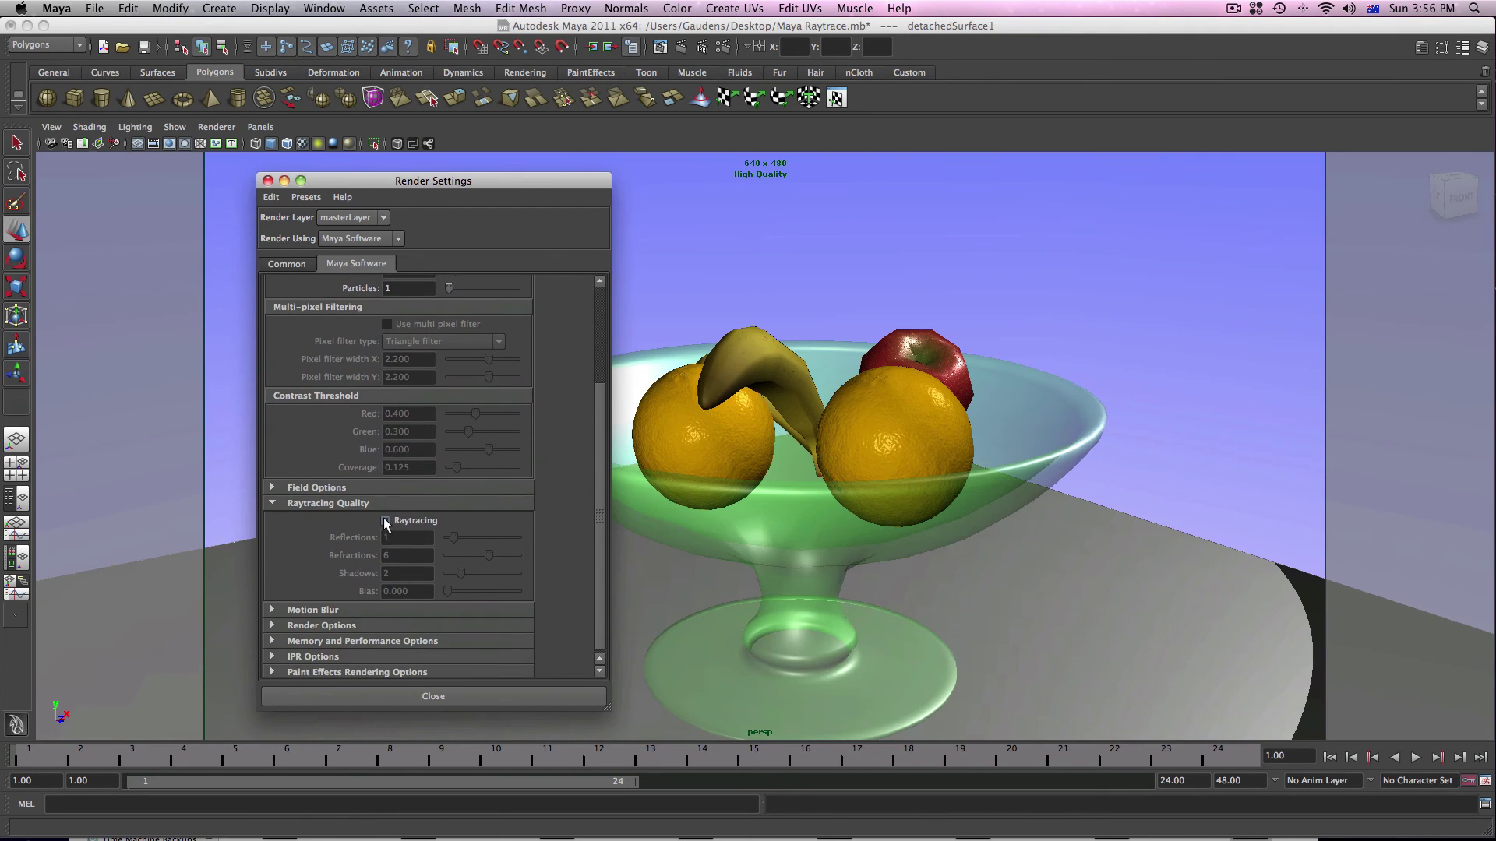
left_click(386, 521)
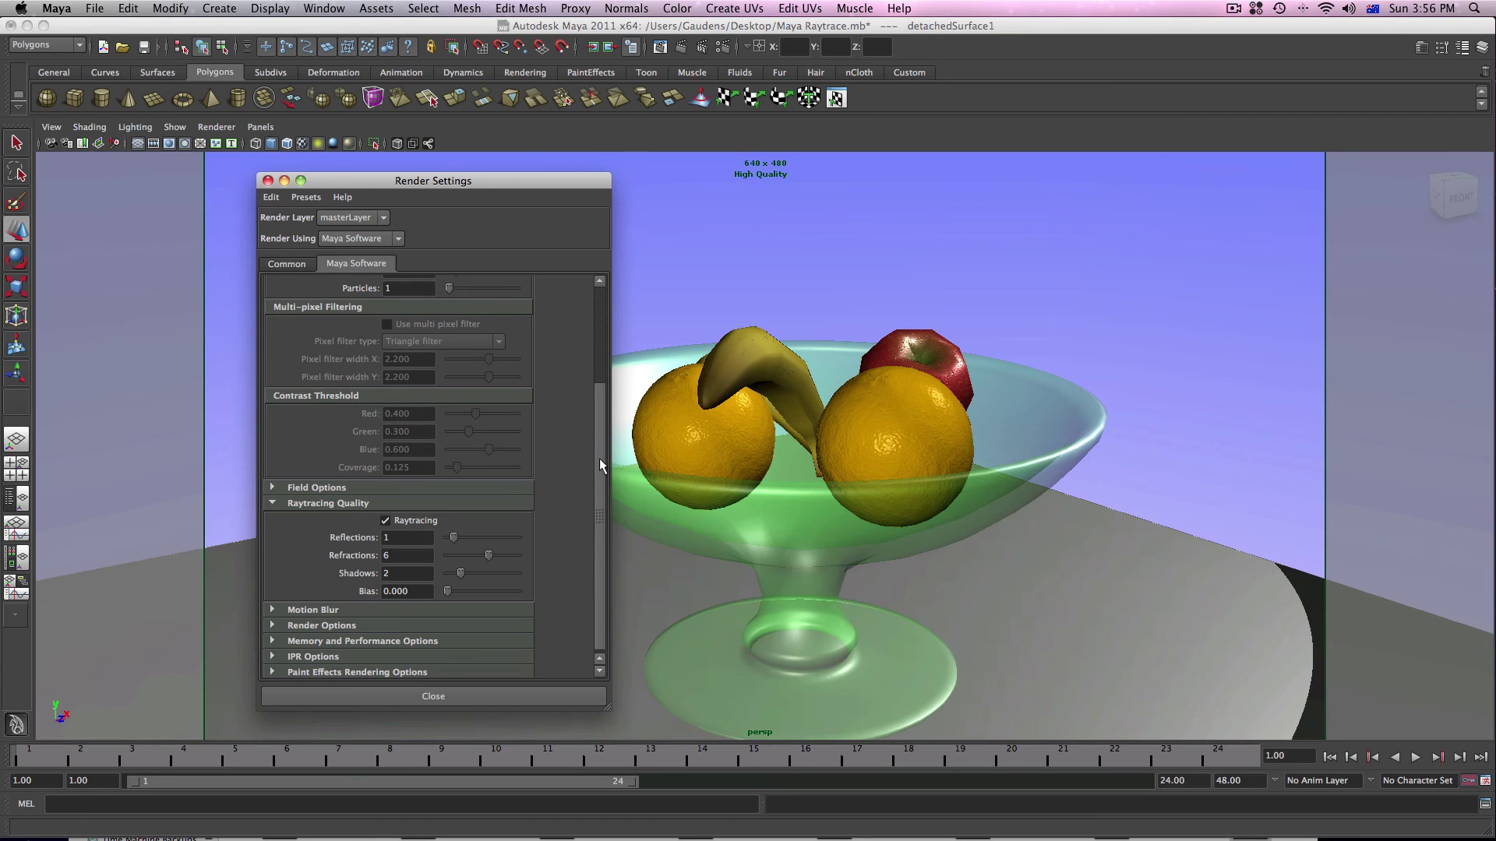
Step: Set the anti-aliasing quality preset to Production quality and review the raytracing reflections, refractions and shadows values
left_click_drag(600, 459, 595, 320)
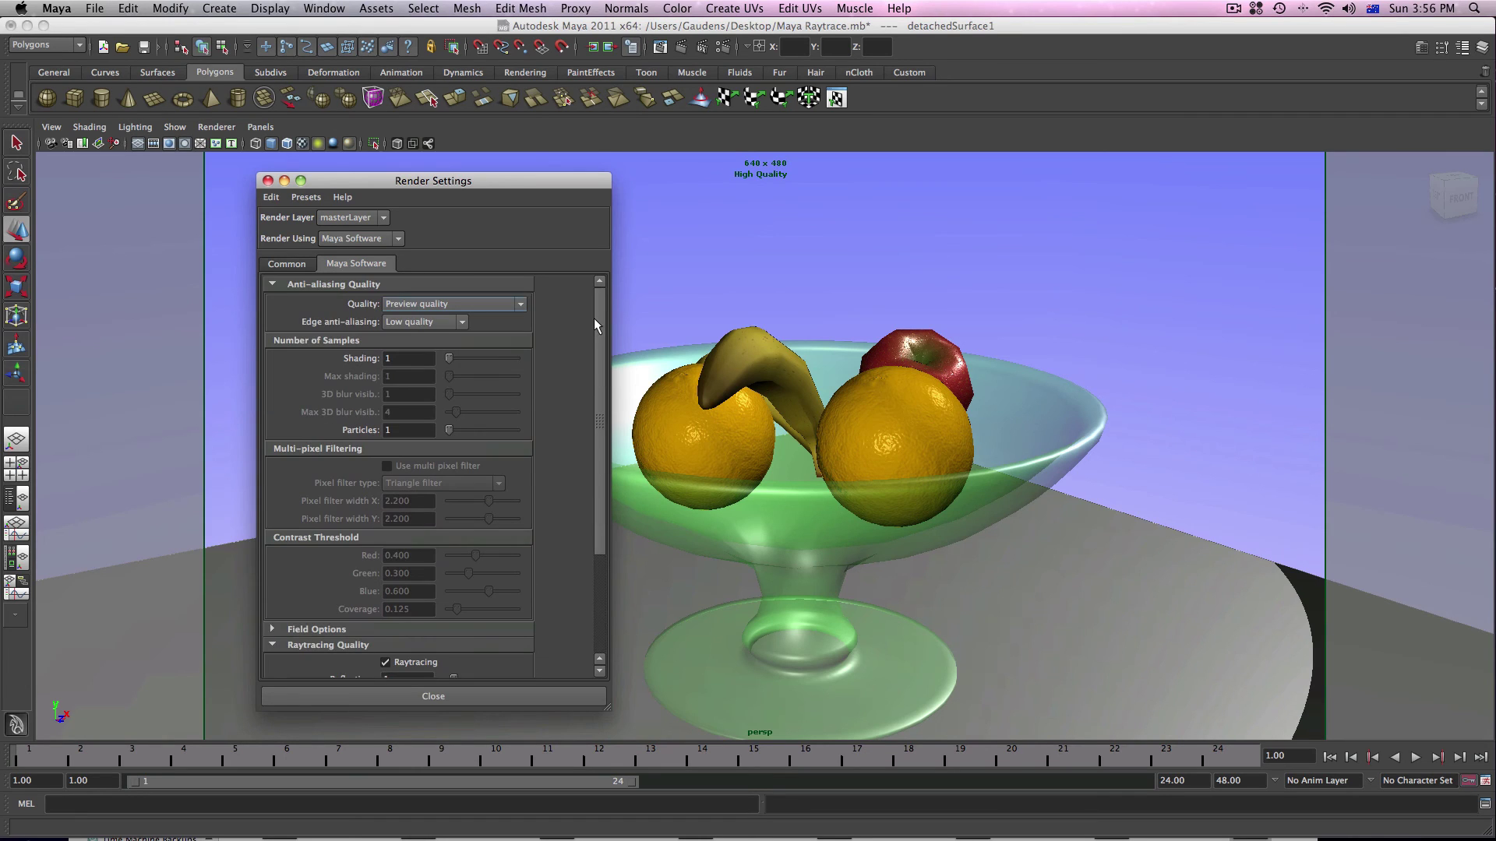
left_click(520, 304)
left_click(472, 354)
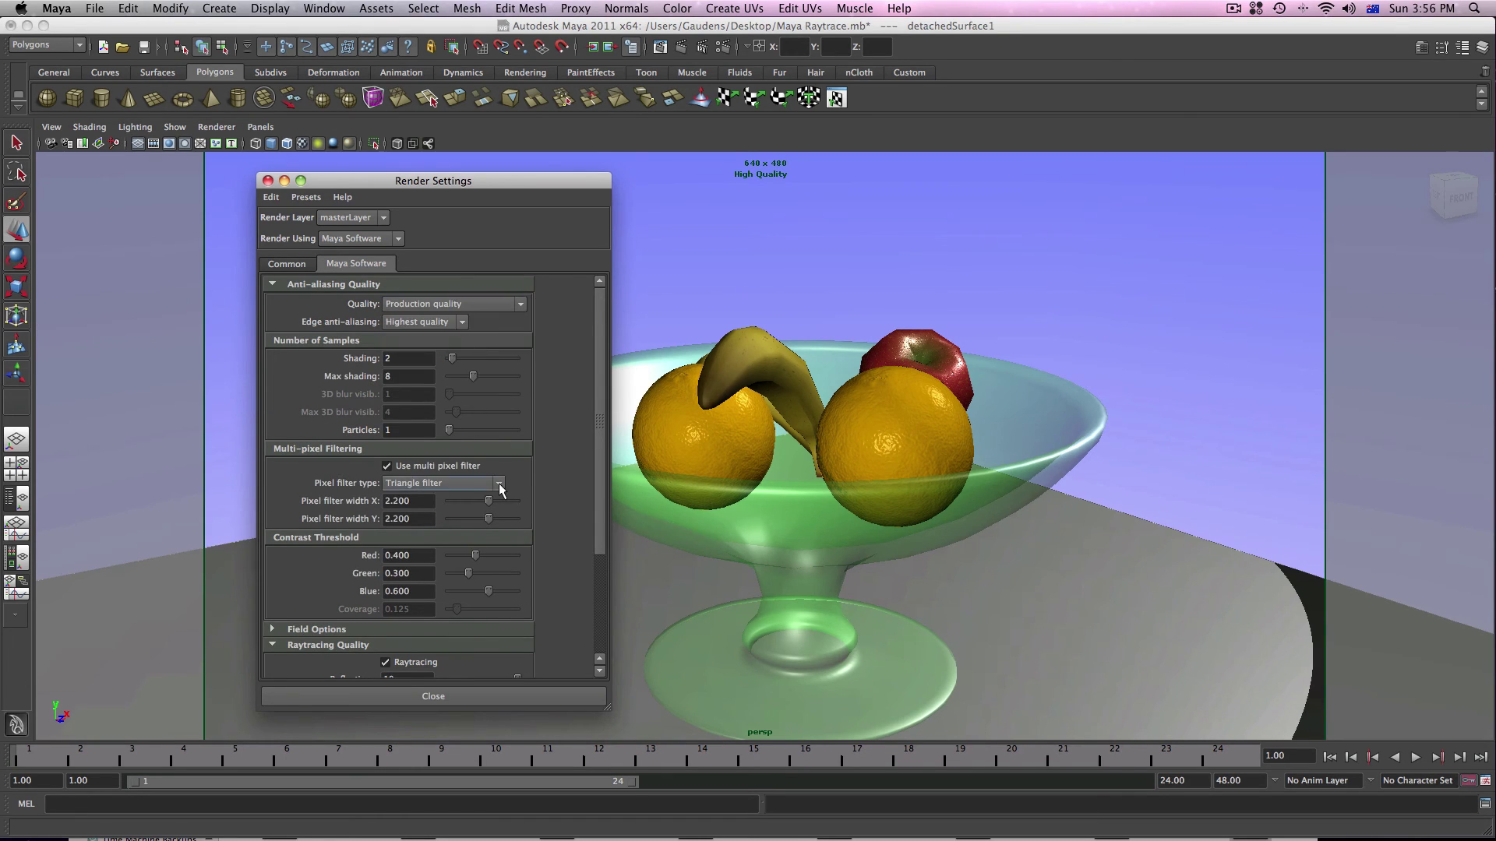
scroll(495, 477, "down", 5)
scroll(495, 476, "down", 2)
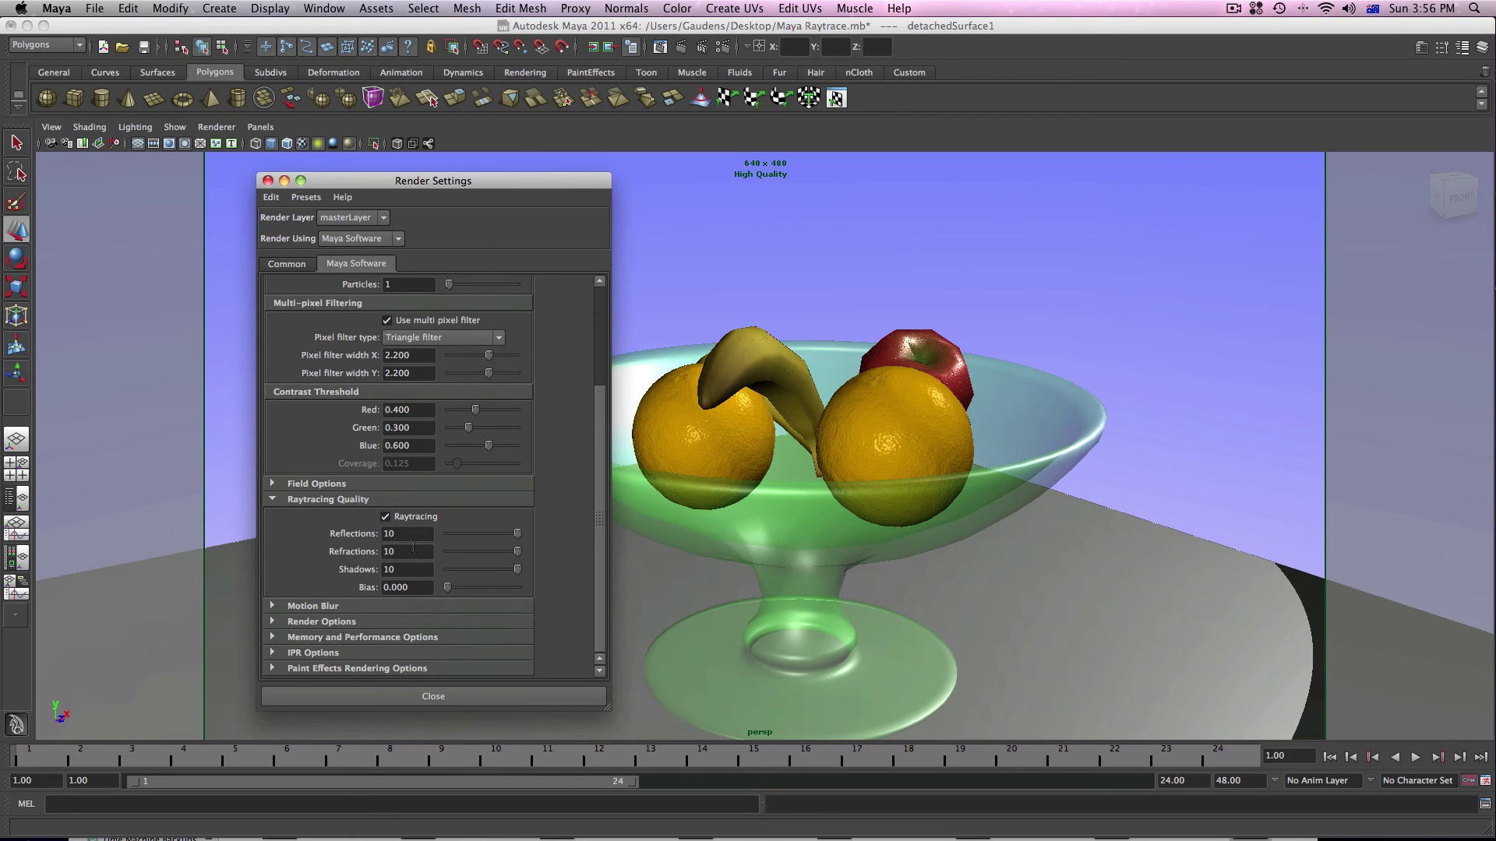
Step: Render the scene with raytracing, examine the reflections and glass up close, and close the render and its settings
left_click(683, 49)
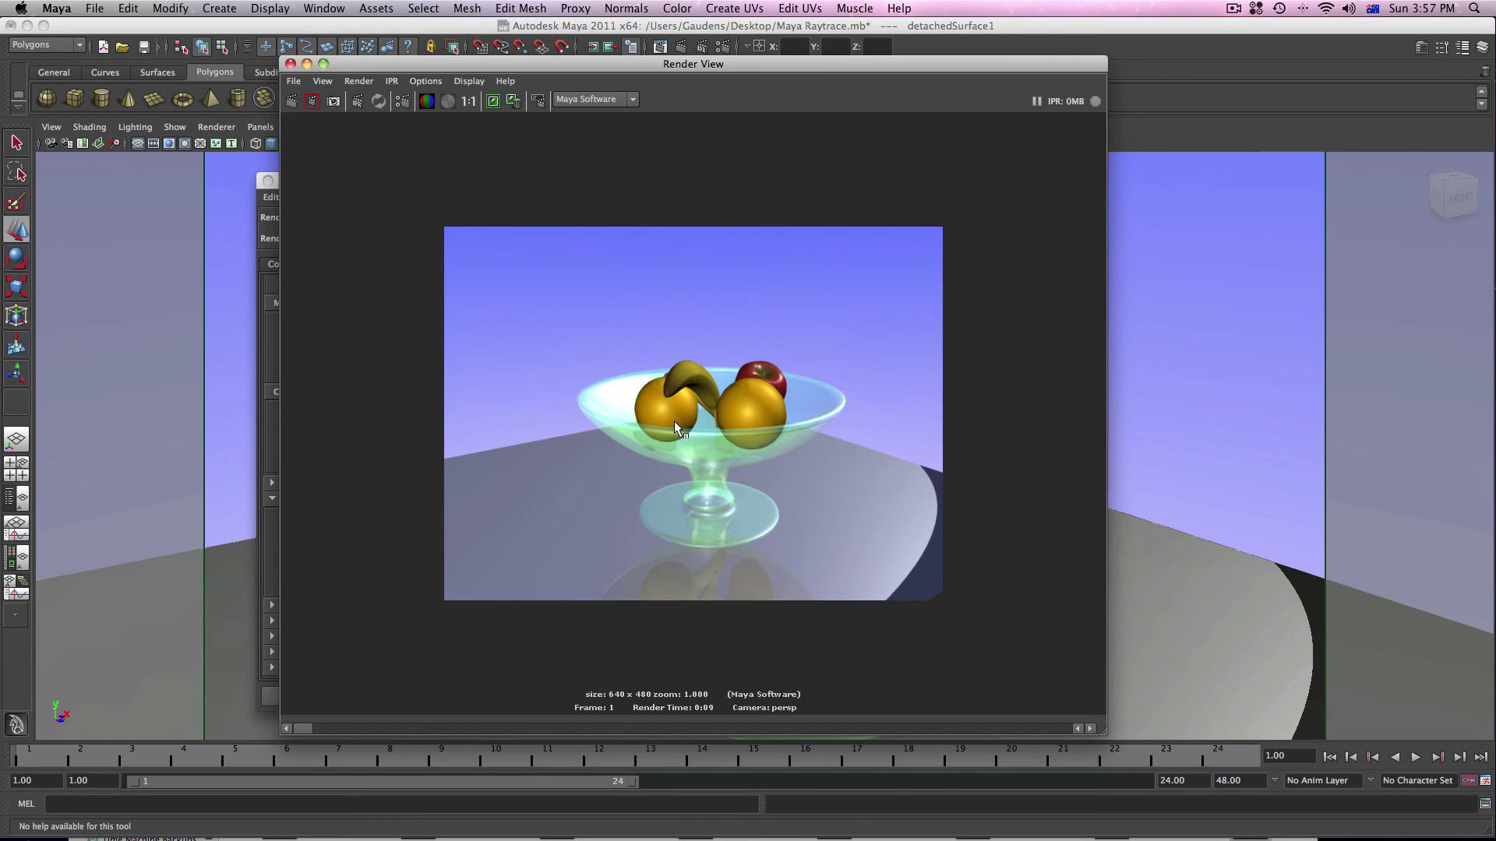
right_click_drag(688, 586, 710, 578, "alt")
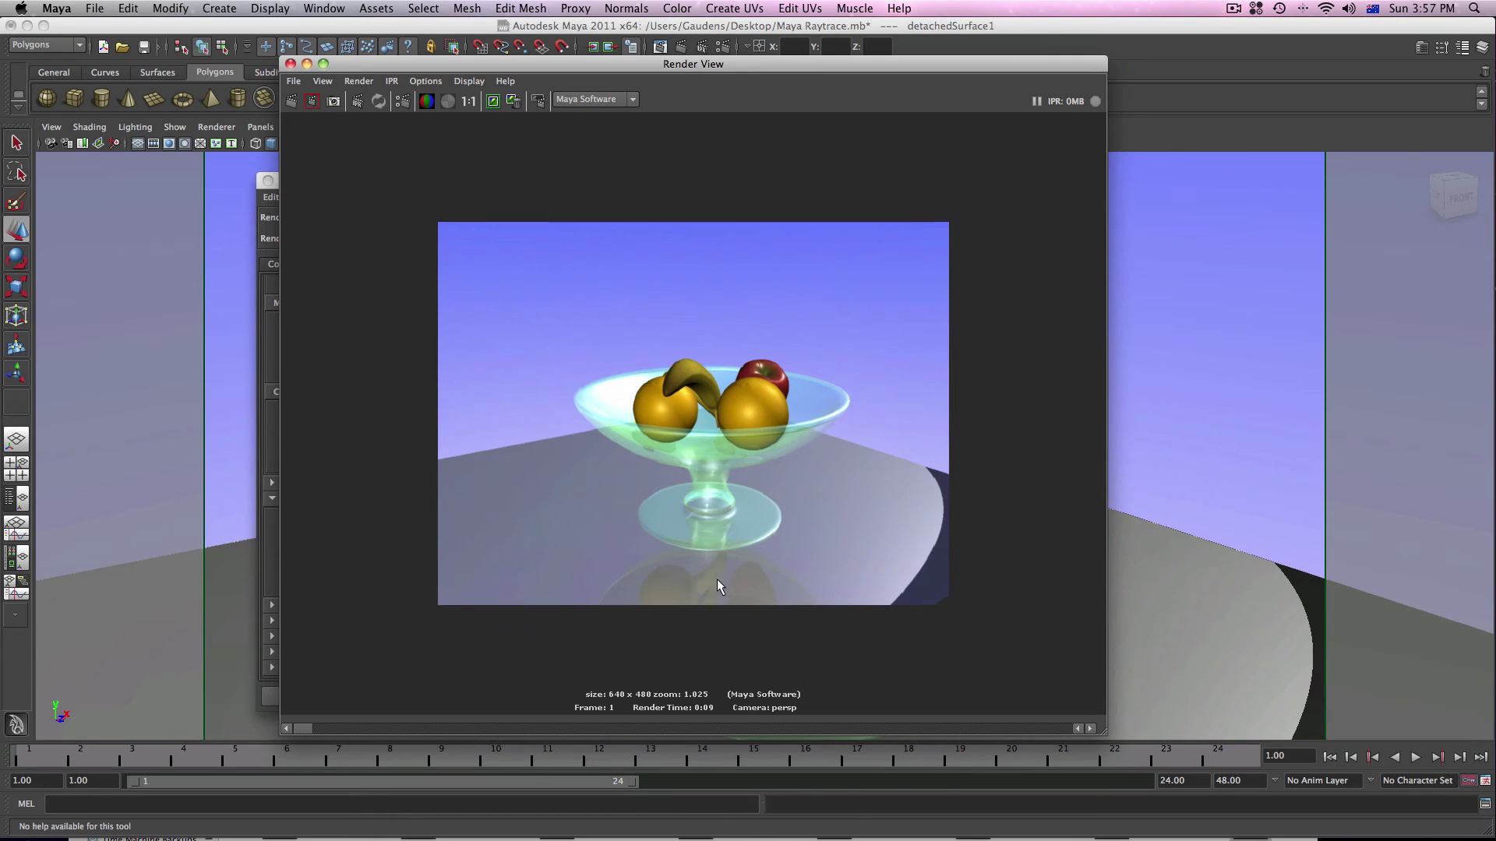
scroll(756, 408, "up", 3)
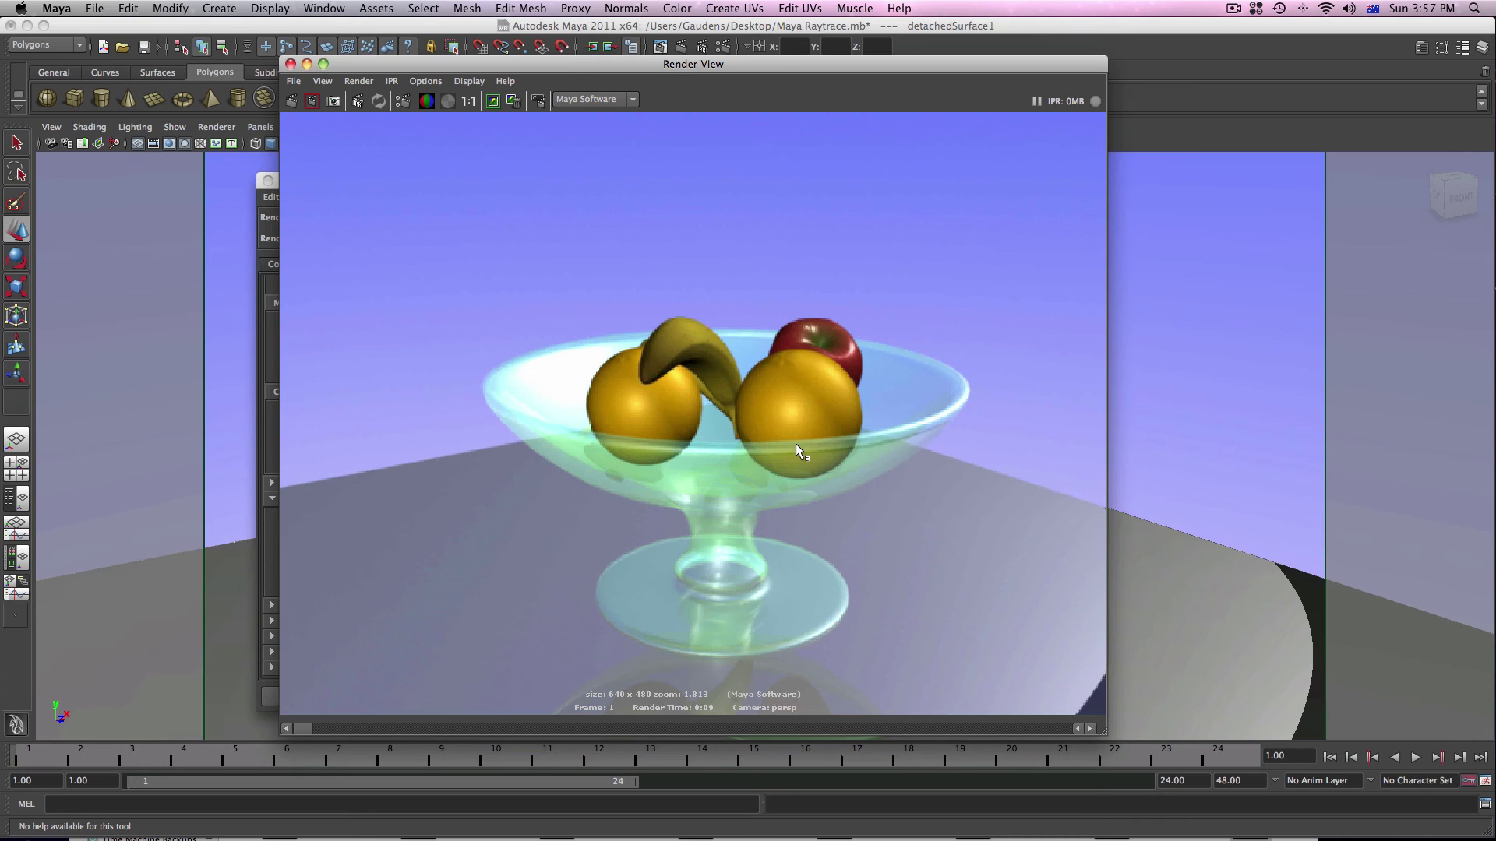
left_click(971, 590)
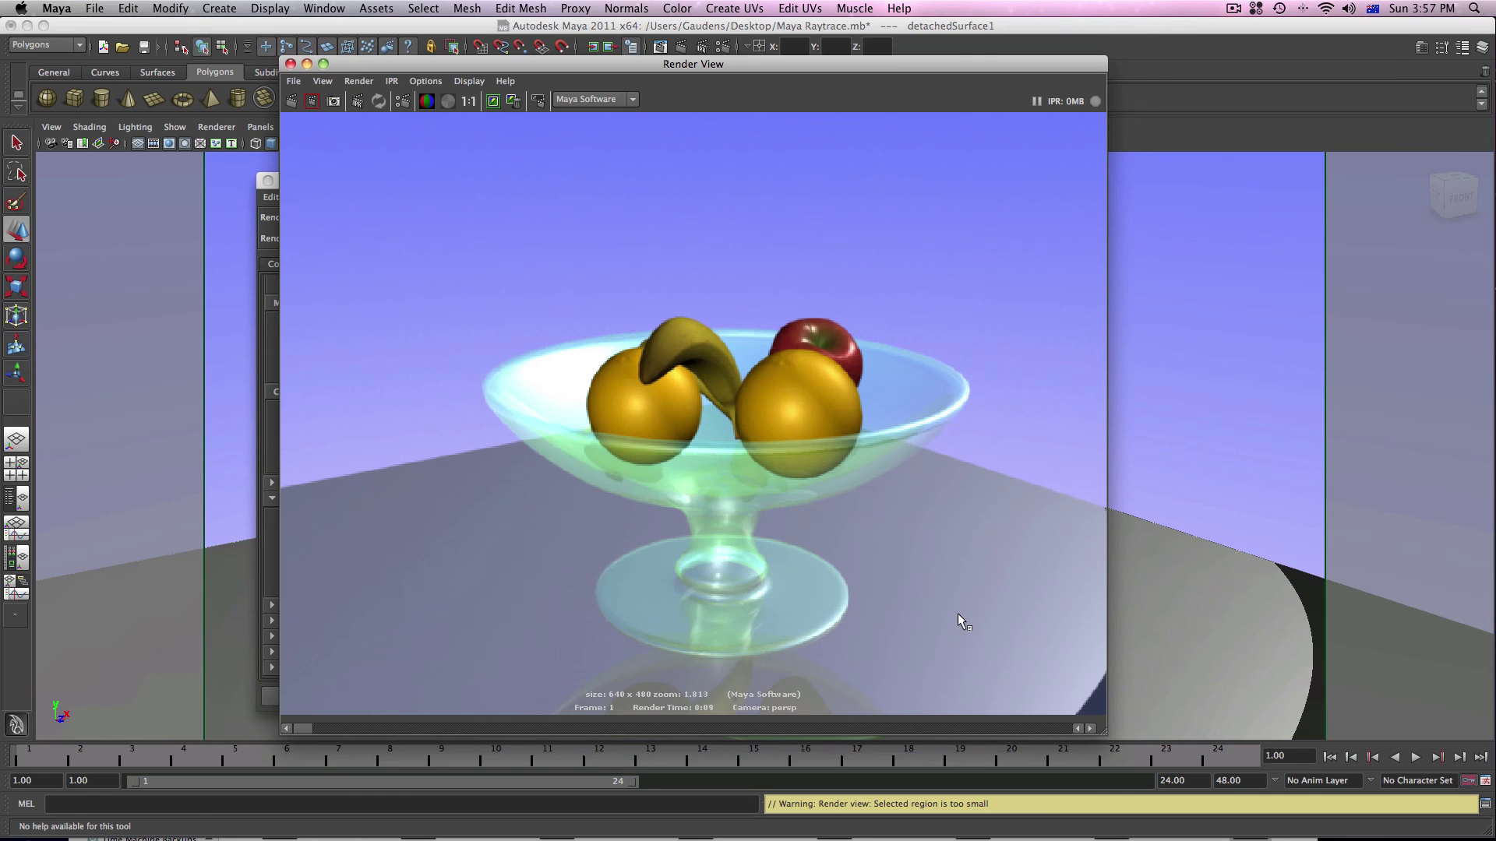
left_click(290, 64)
left_click(267, 181)
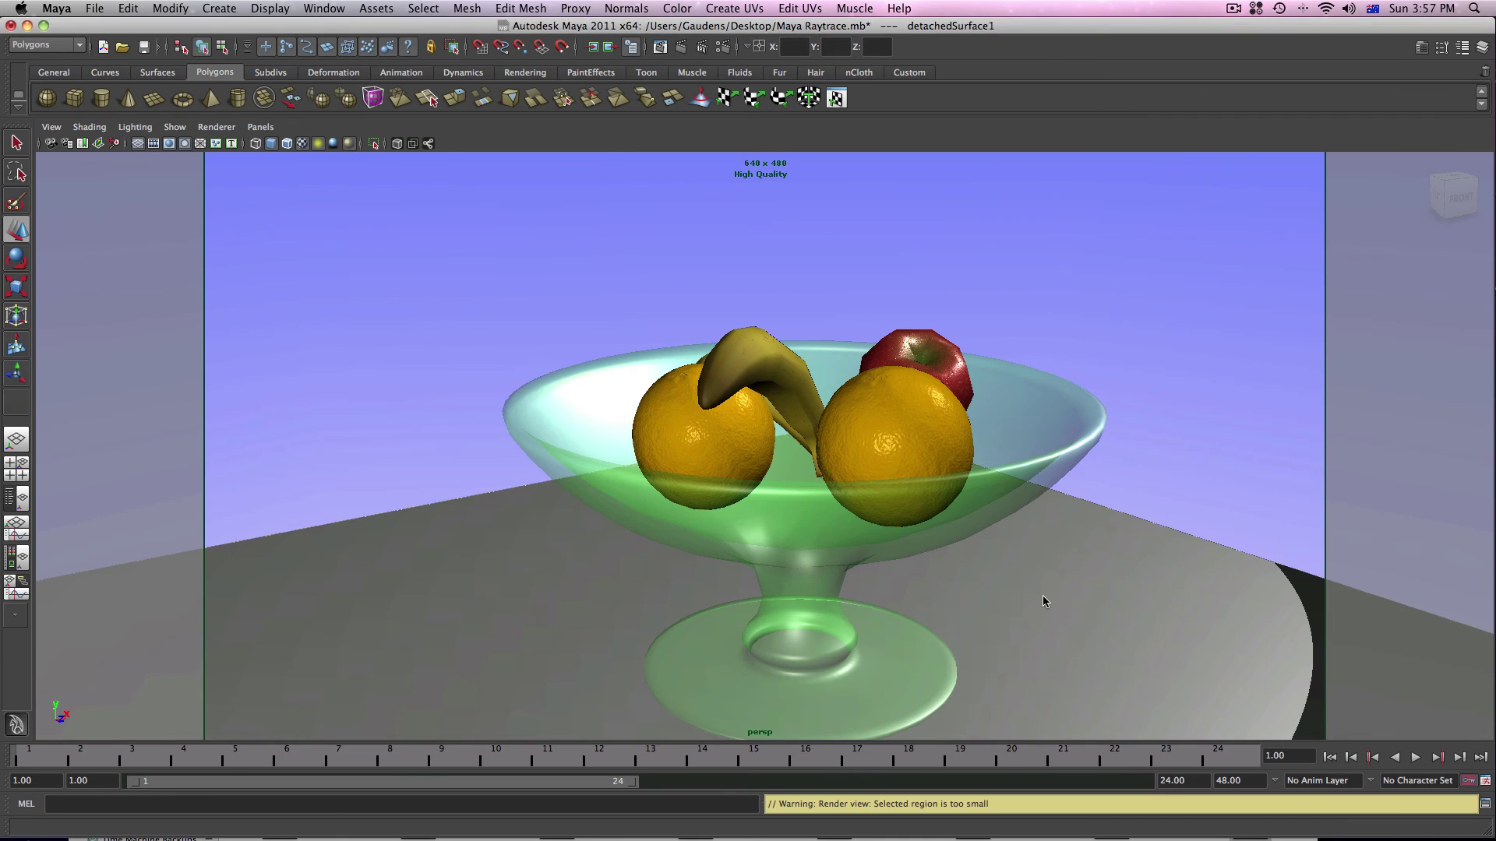
Step: Select the table and display the specular shading attributes of its blinn1 material in the Attribute Editor
left_click(1075, 596)
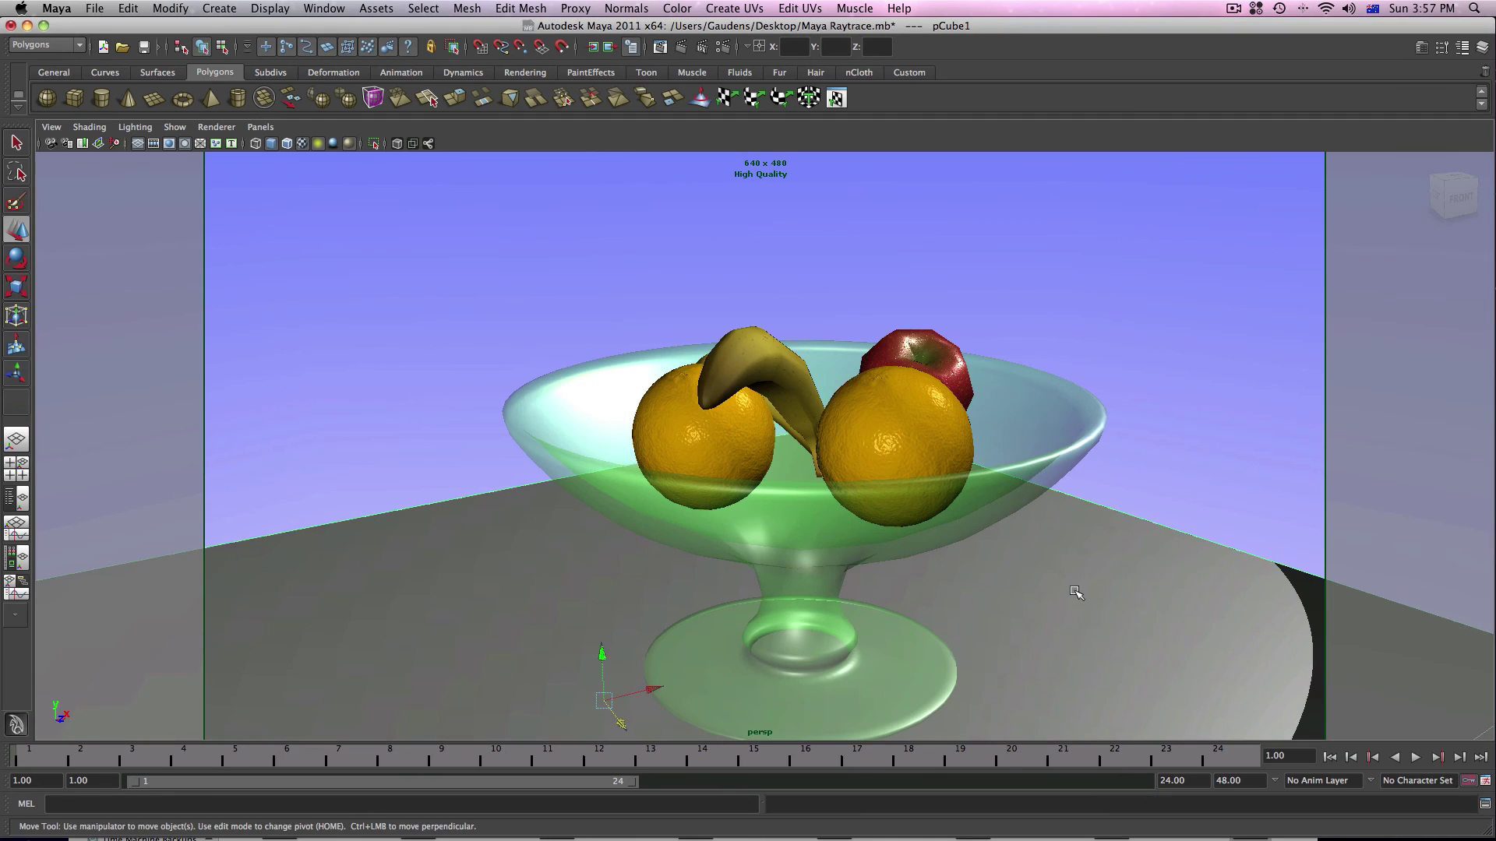
left_click(1422, 48)
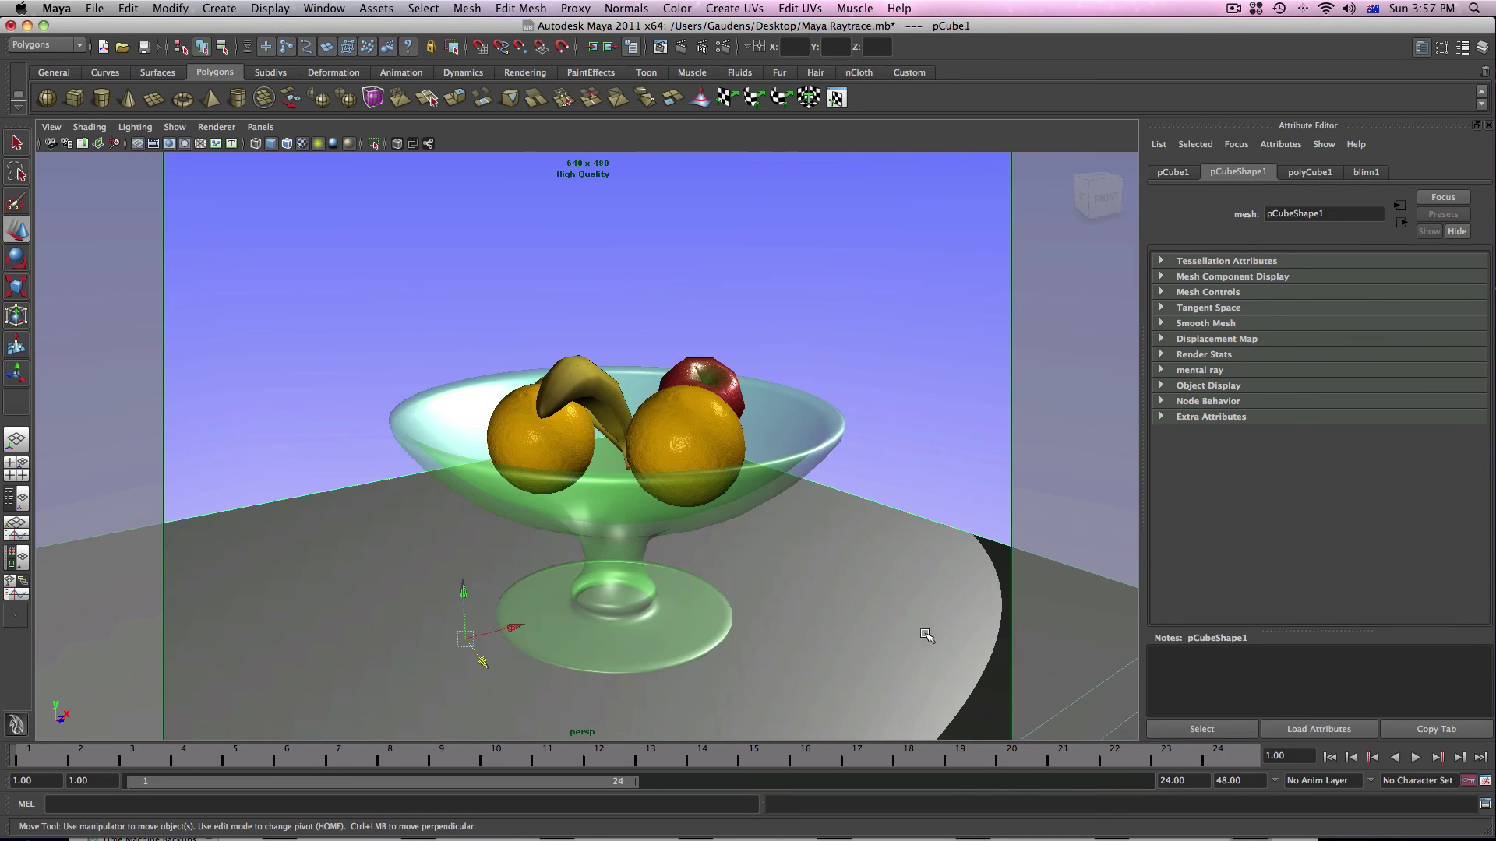
scroll(920, 616, "down", 3)
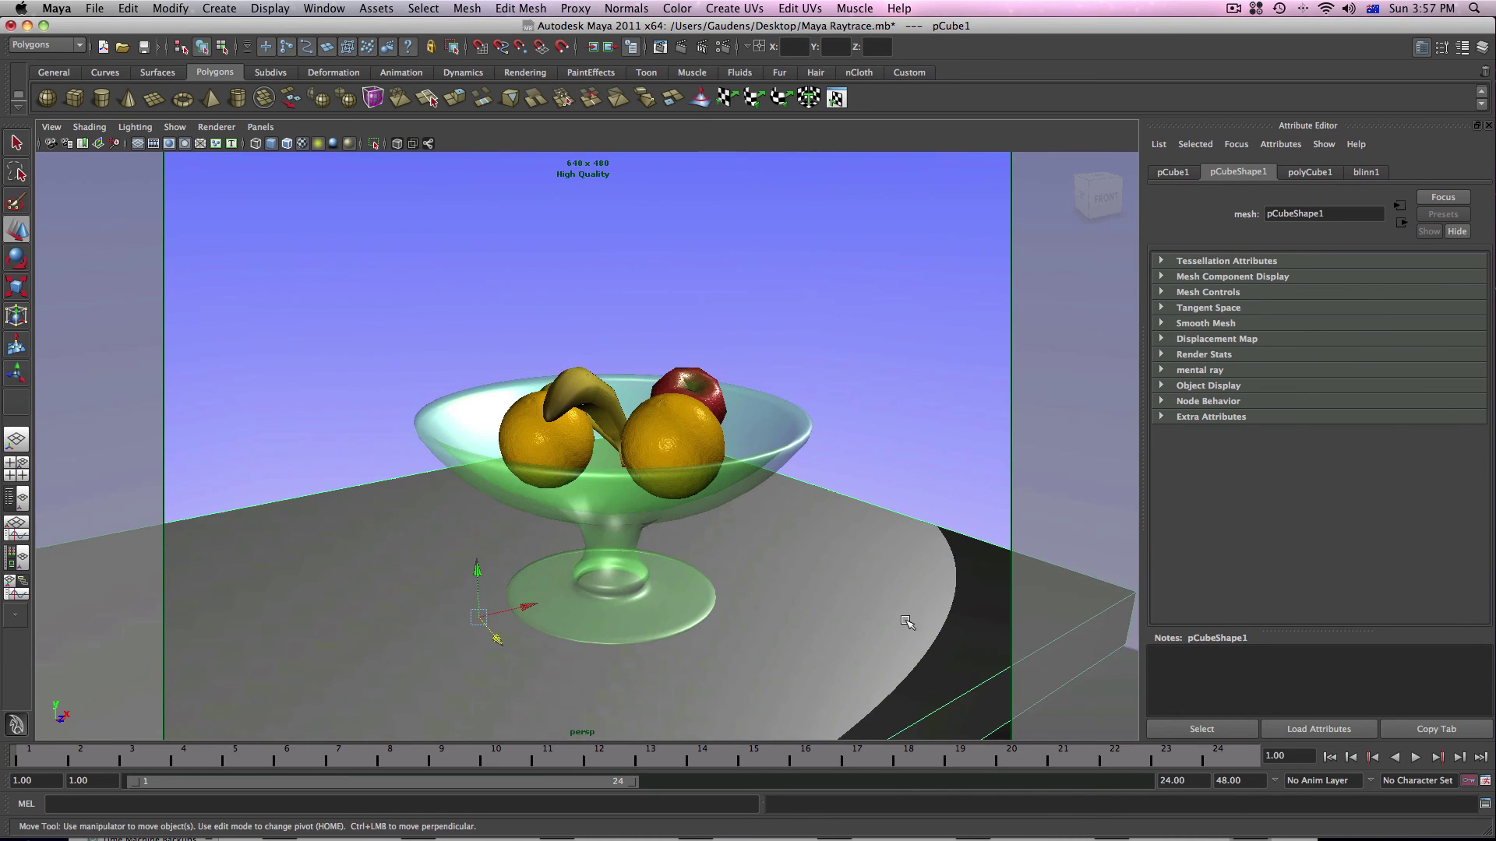
left_click(1366, 172)
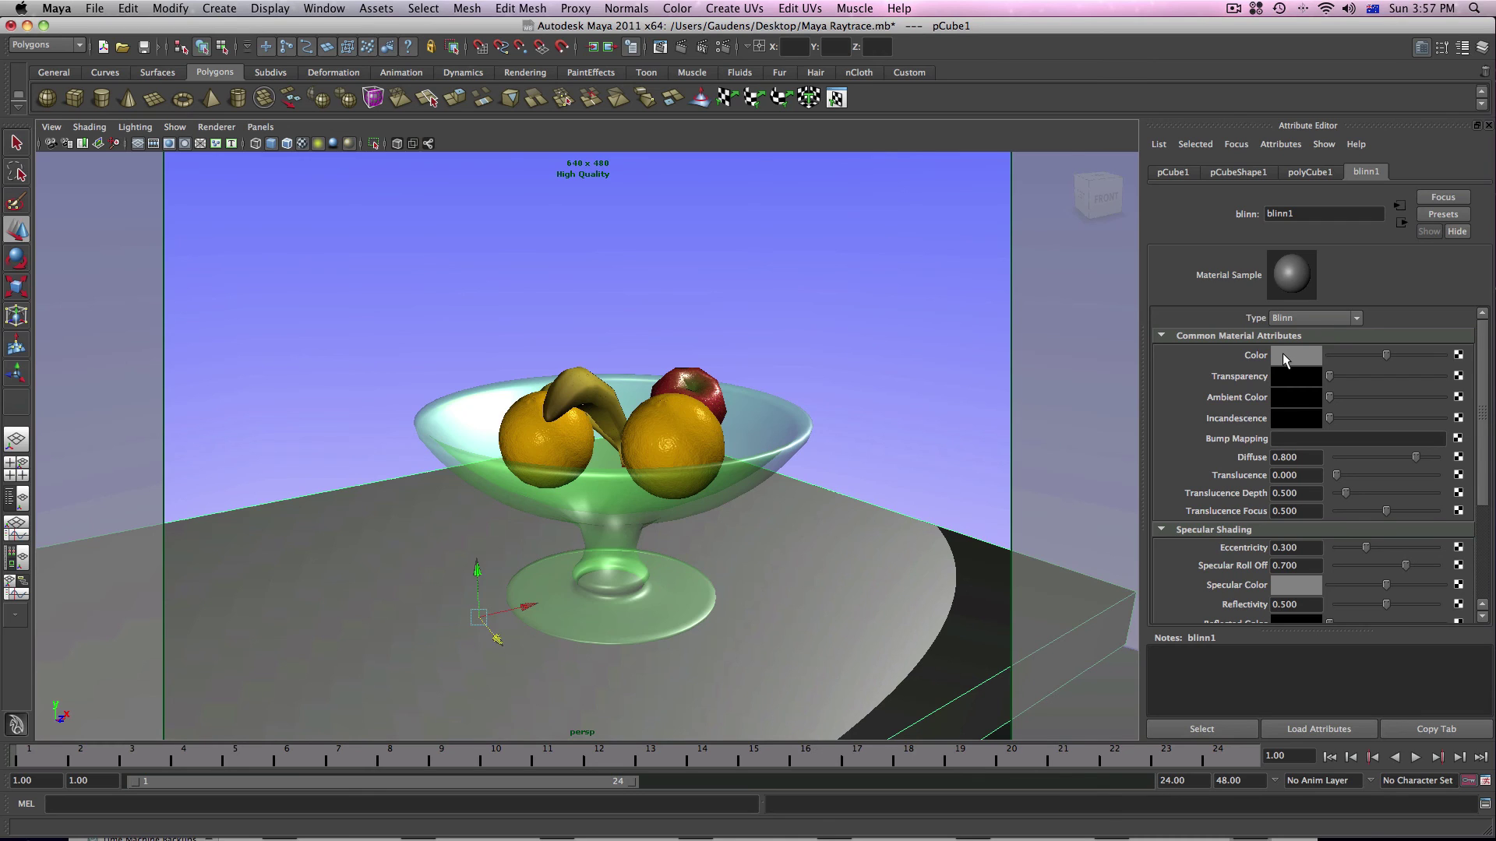
scroll(1280, 357, "down", 3)
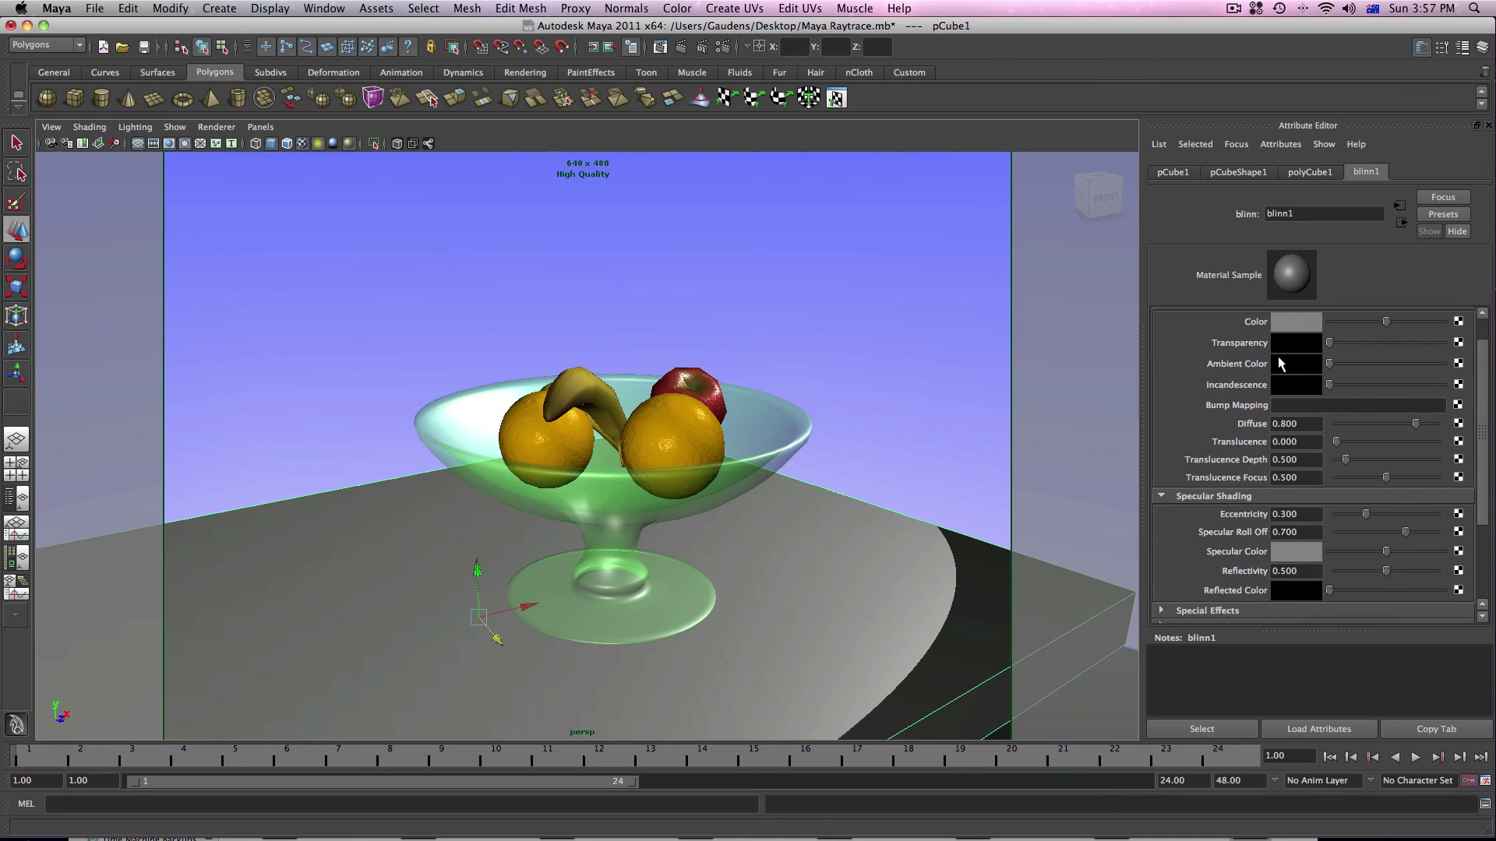
scroll(1302, 442, "down", 1)
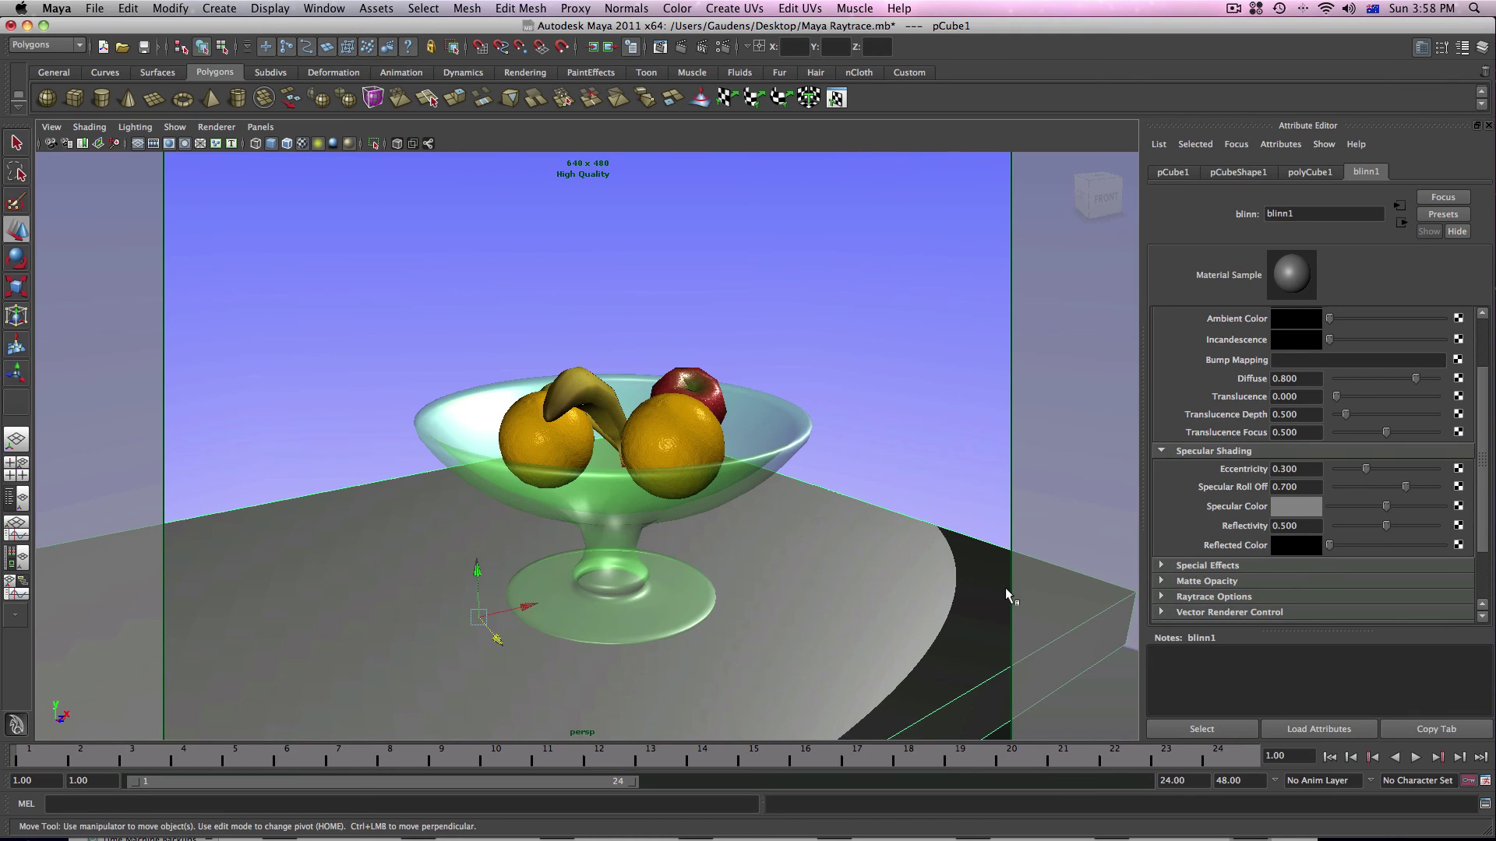
Step: Set the table material's reflectivity to 0.85, render the scene to examine the reflection, and close the render
left_click_drag(1317, 527, 1156, 524)
type(".85")
key("Return")
left_click(675, 44)
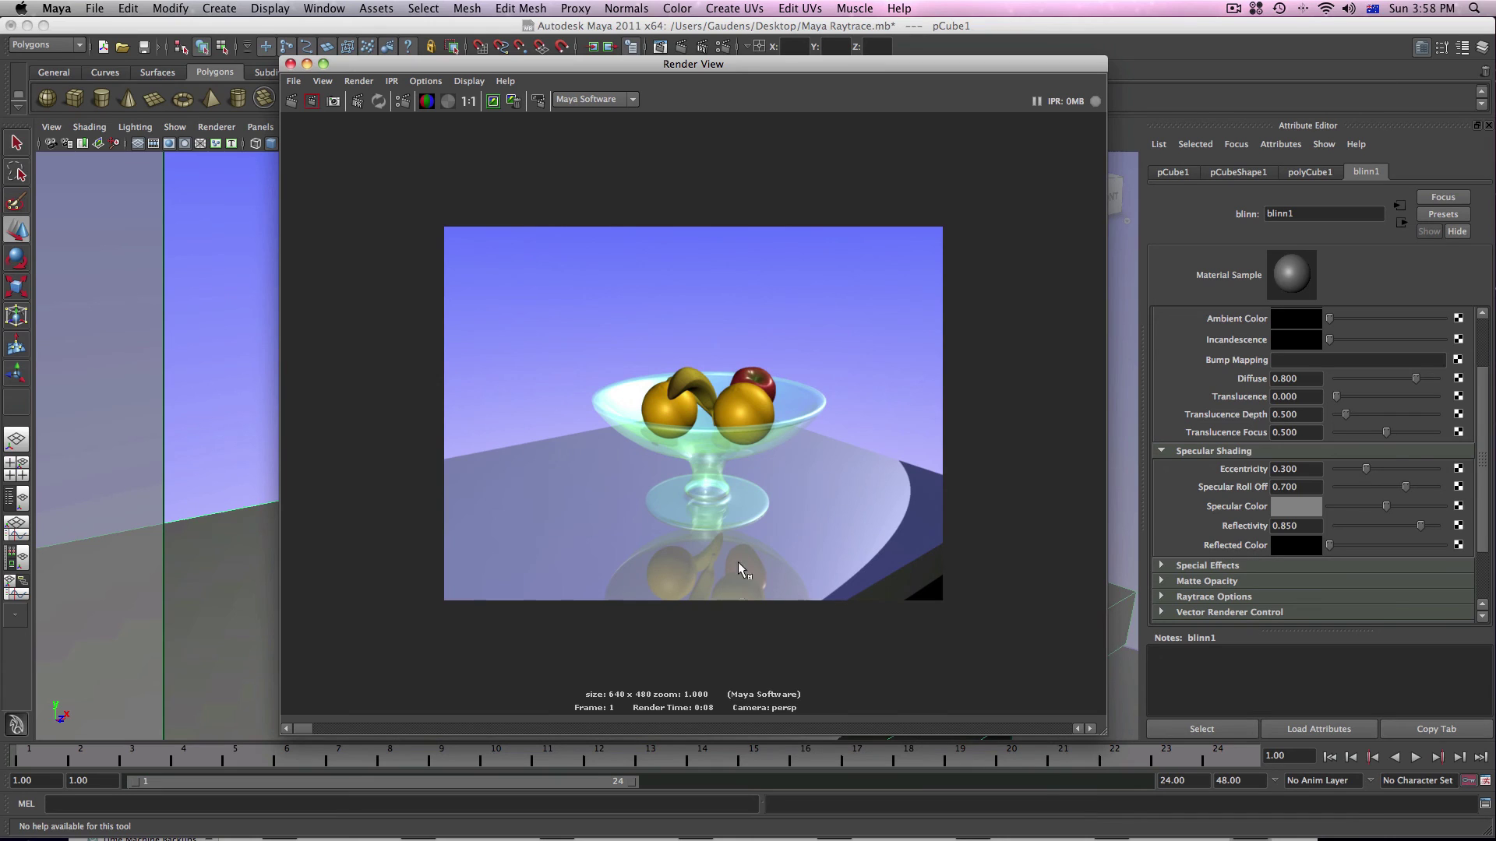
scroll(734, 550, "up", 3)
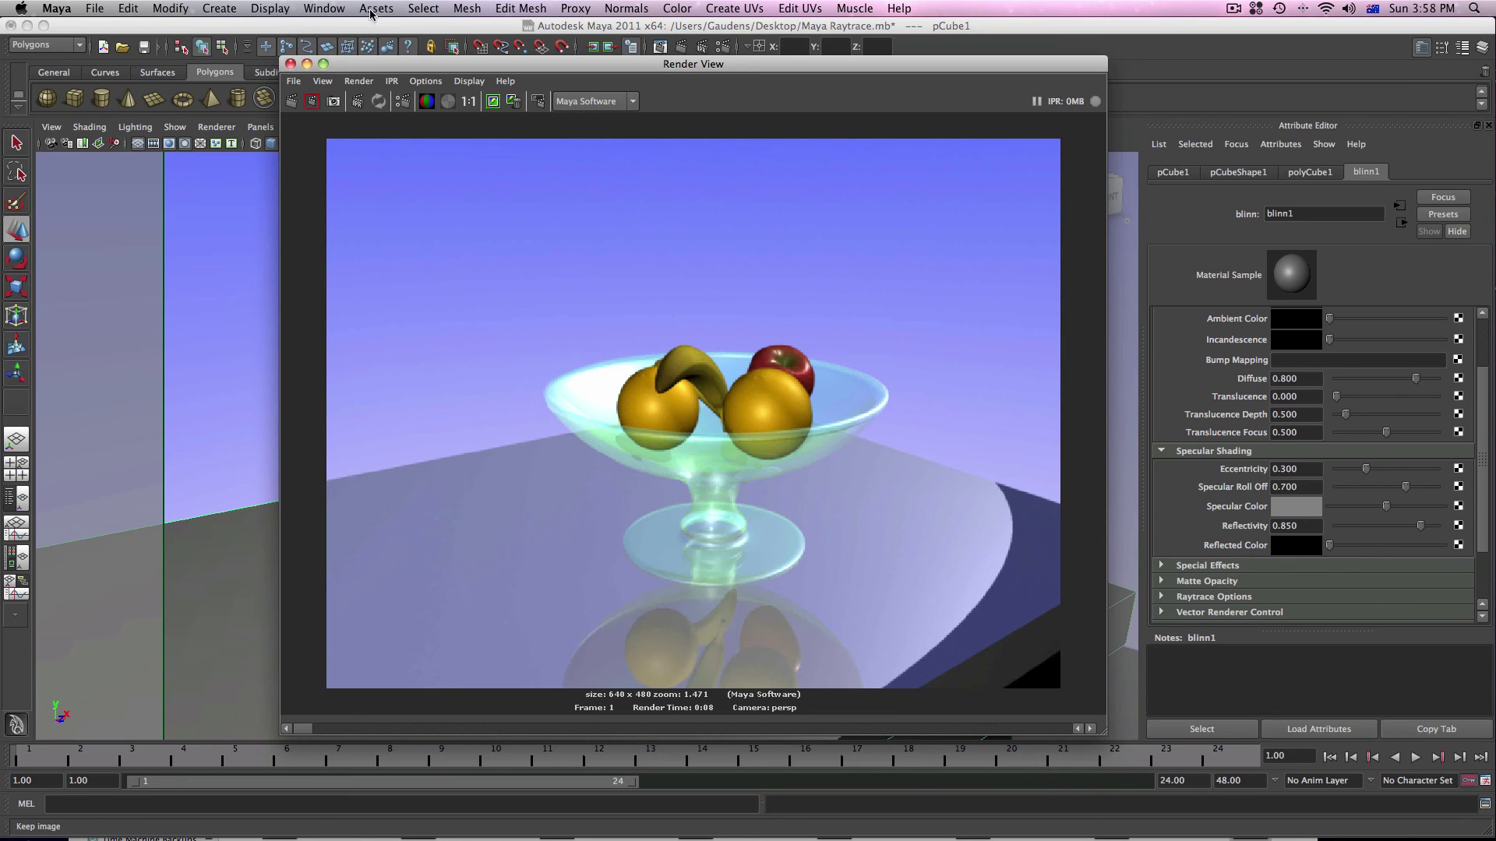
left_click(290, 64)
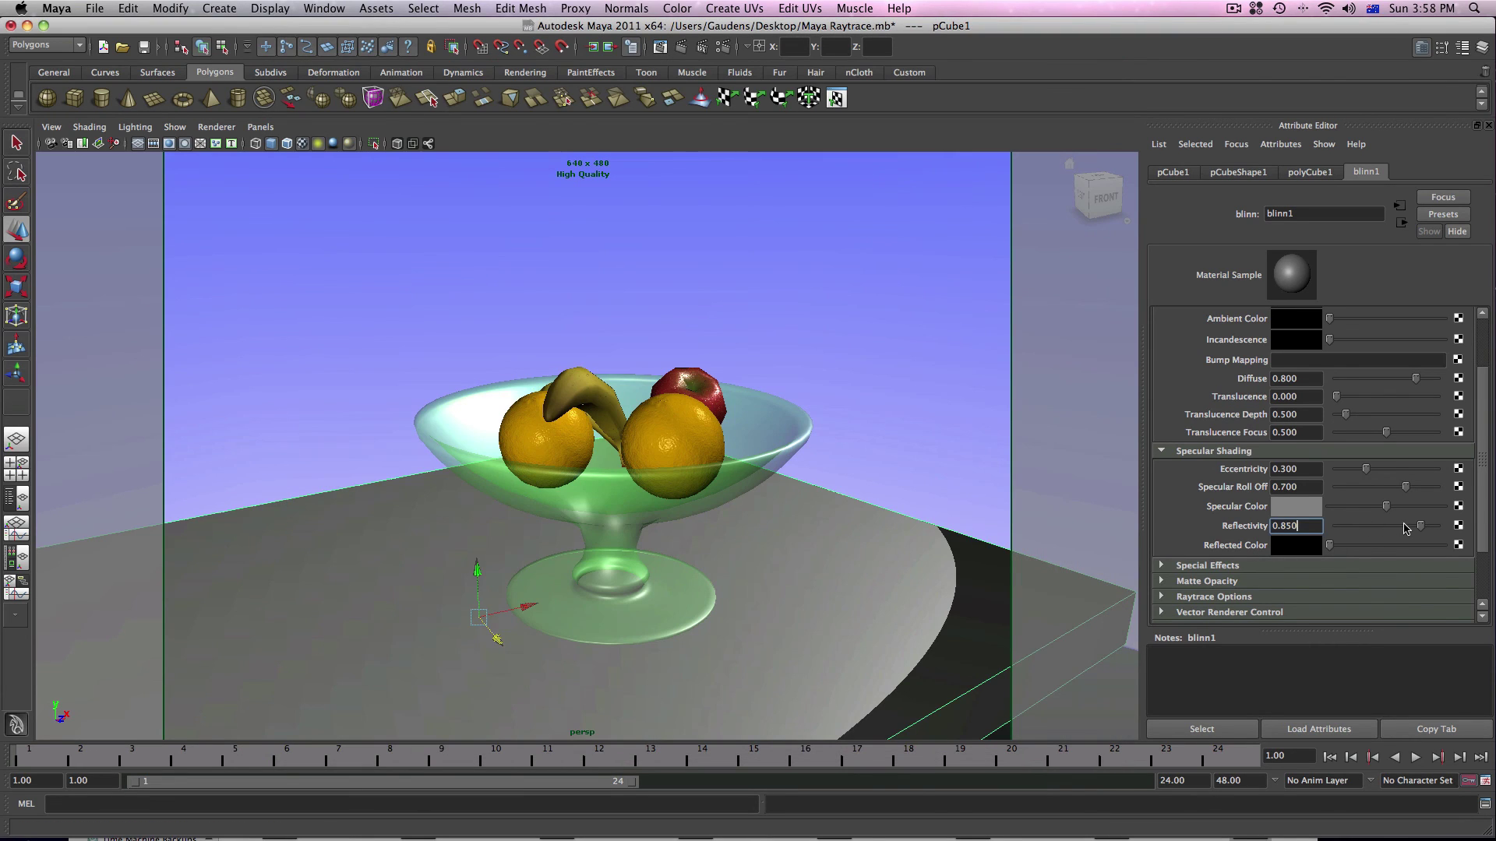
Step: Reduce the table material's reflectivity to 0 and render the scene again
left_click_drag(1420, 526, 1313, 536)
left_click(682, 47)
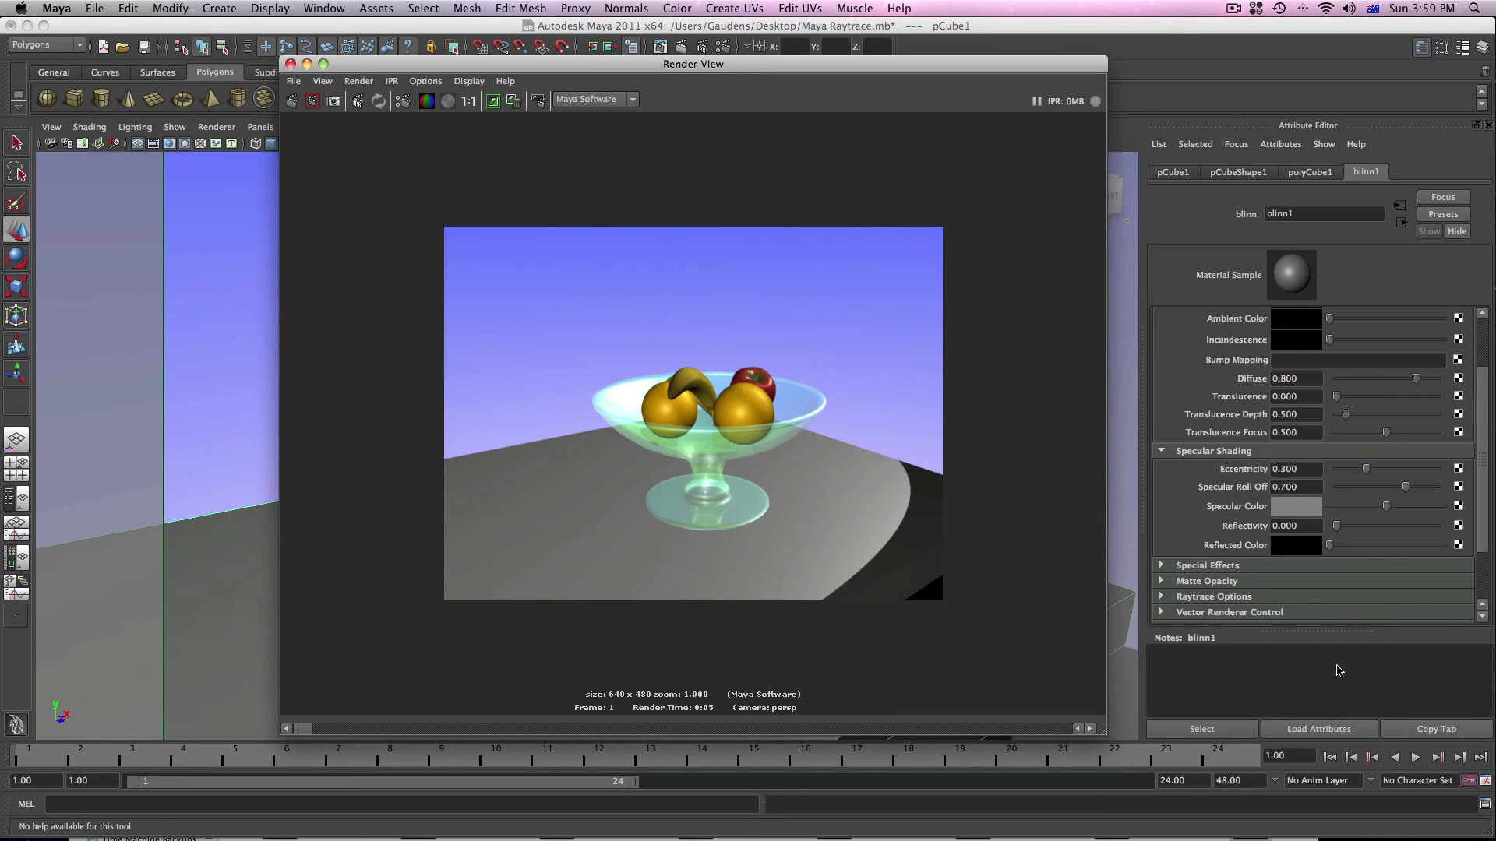
Step: Set the table material's reflectivity to 0.5, inspect the new render up close, and close it
left_click_drag(1336, 526, 1386, 531)
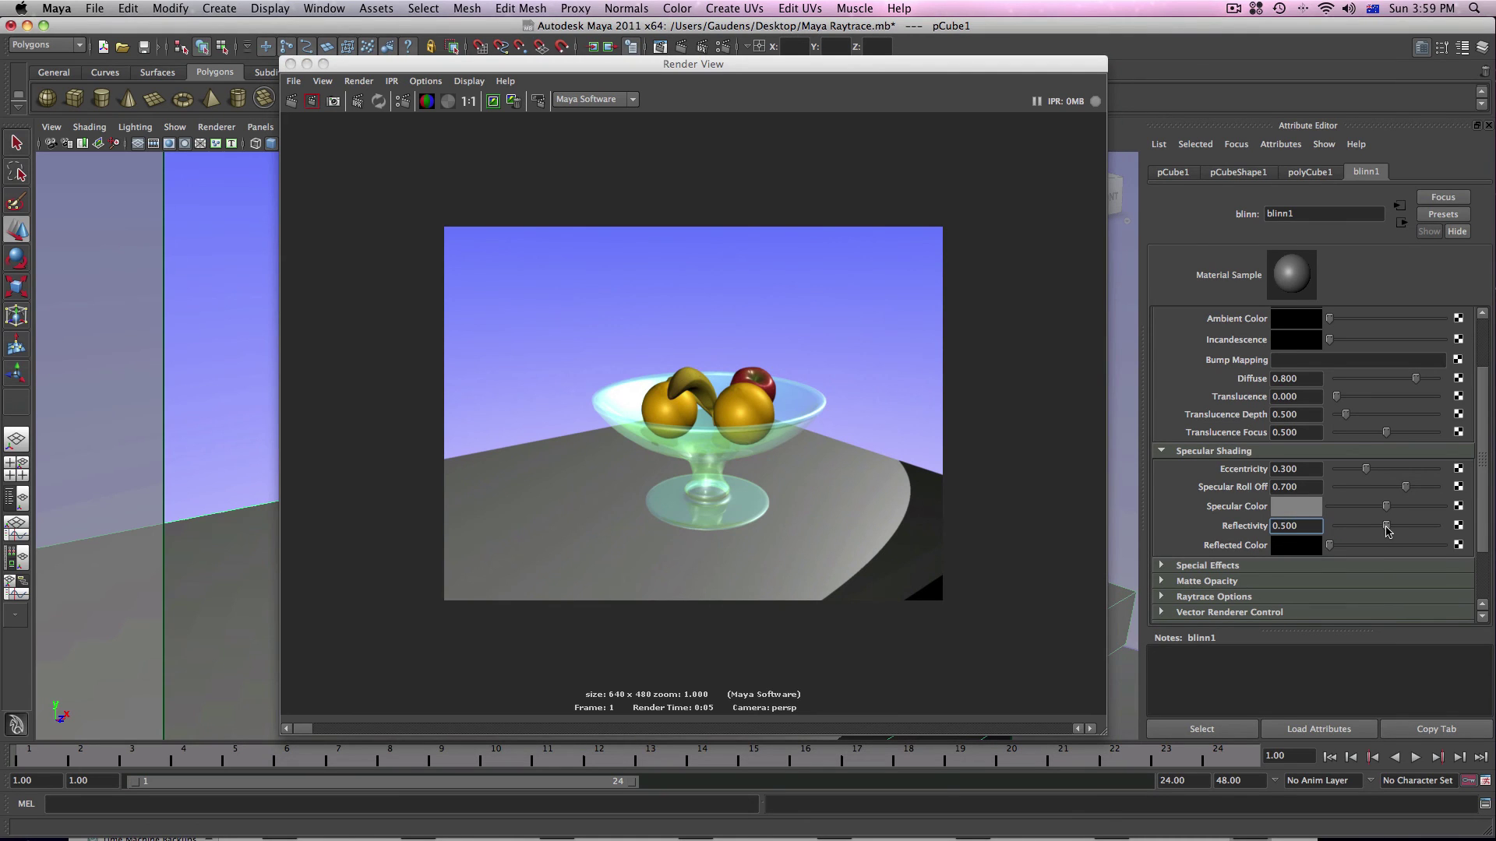
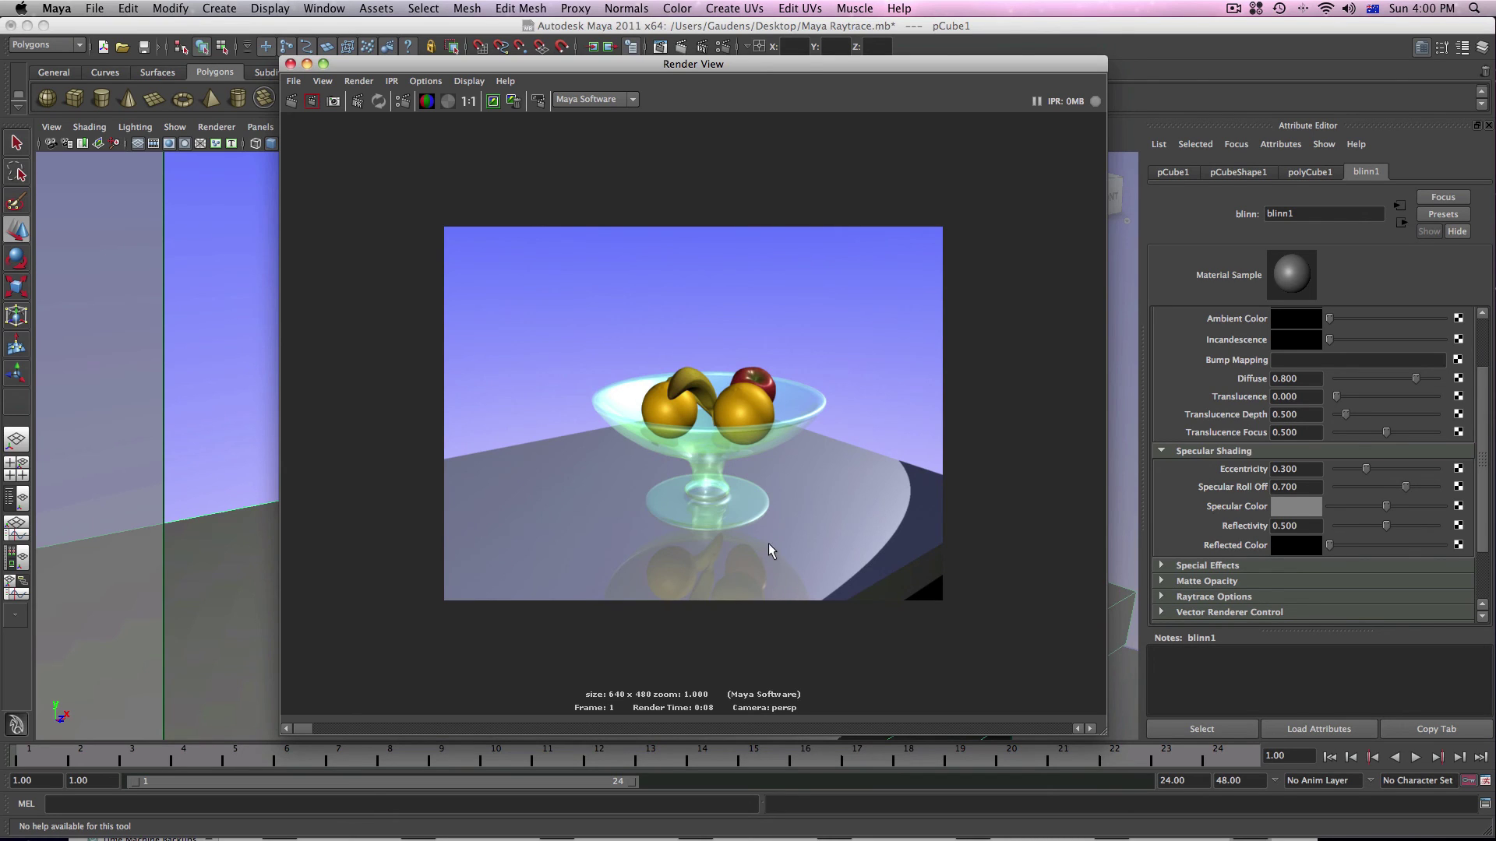
scroll(729, 450, "up", 3)
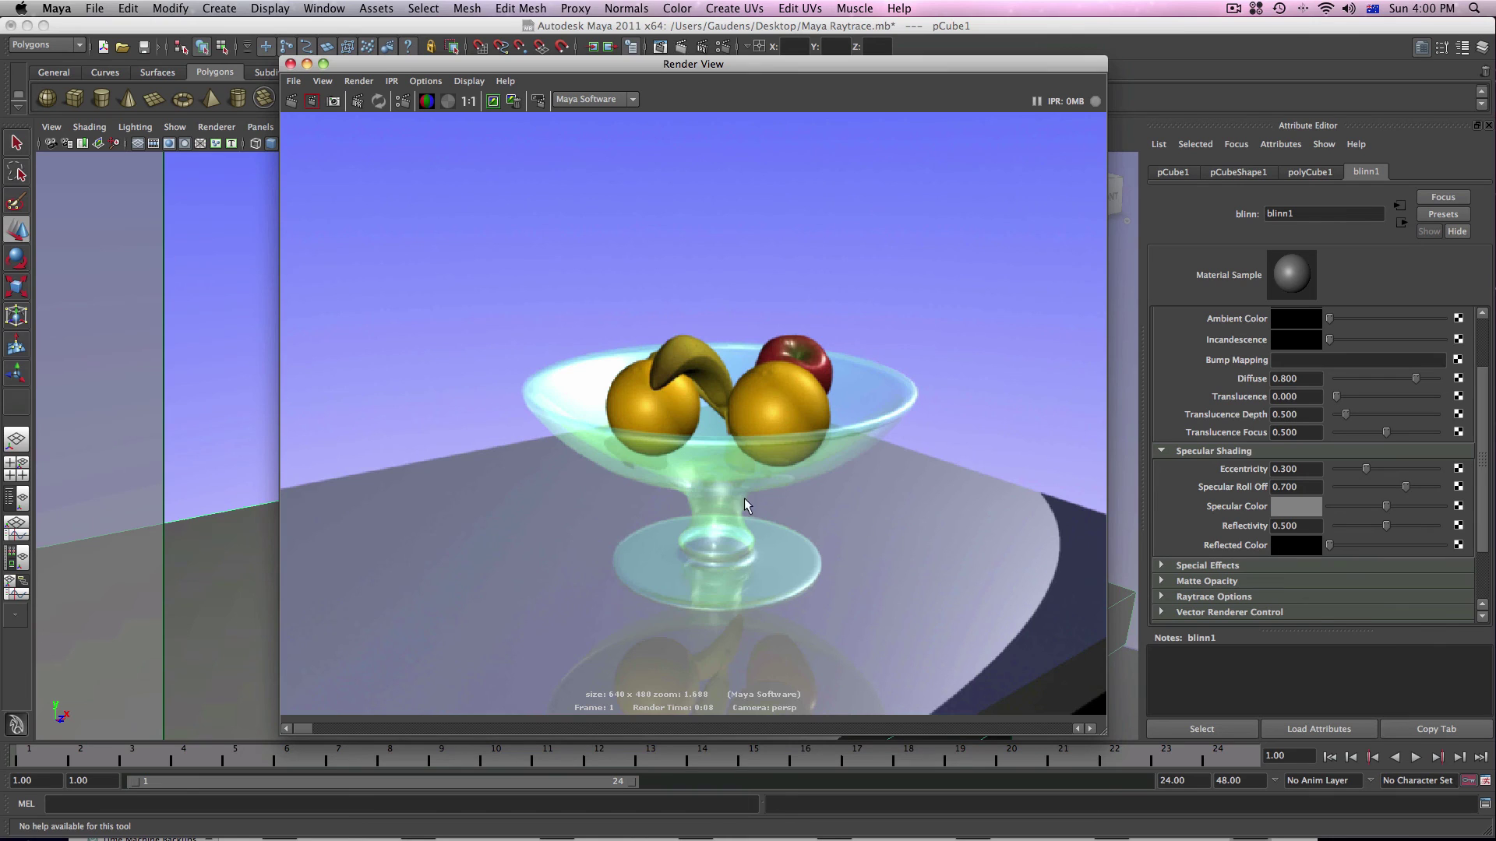
left_click(291, 64)
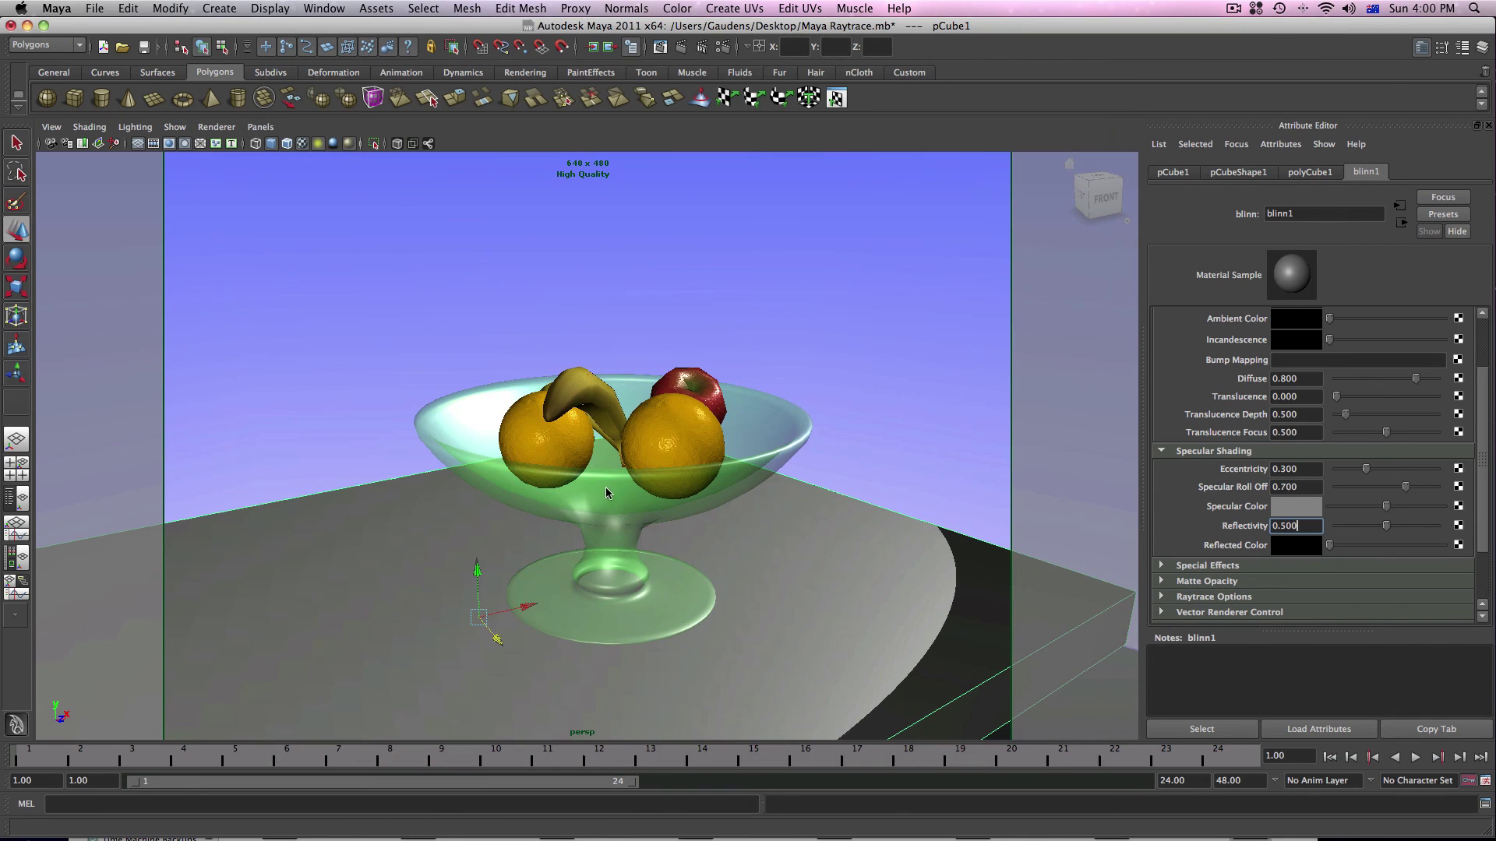
Step: Select the glass bowl and enable Refractions in the raytrace options of its blinn2 material
left_click(764, 478)
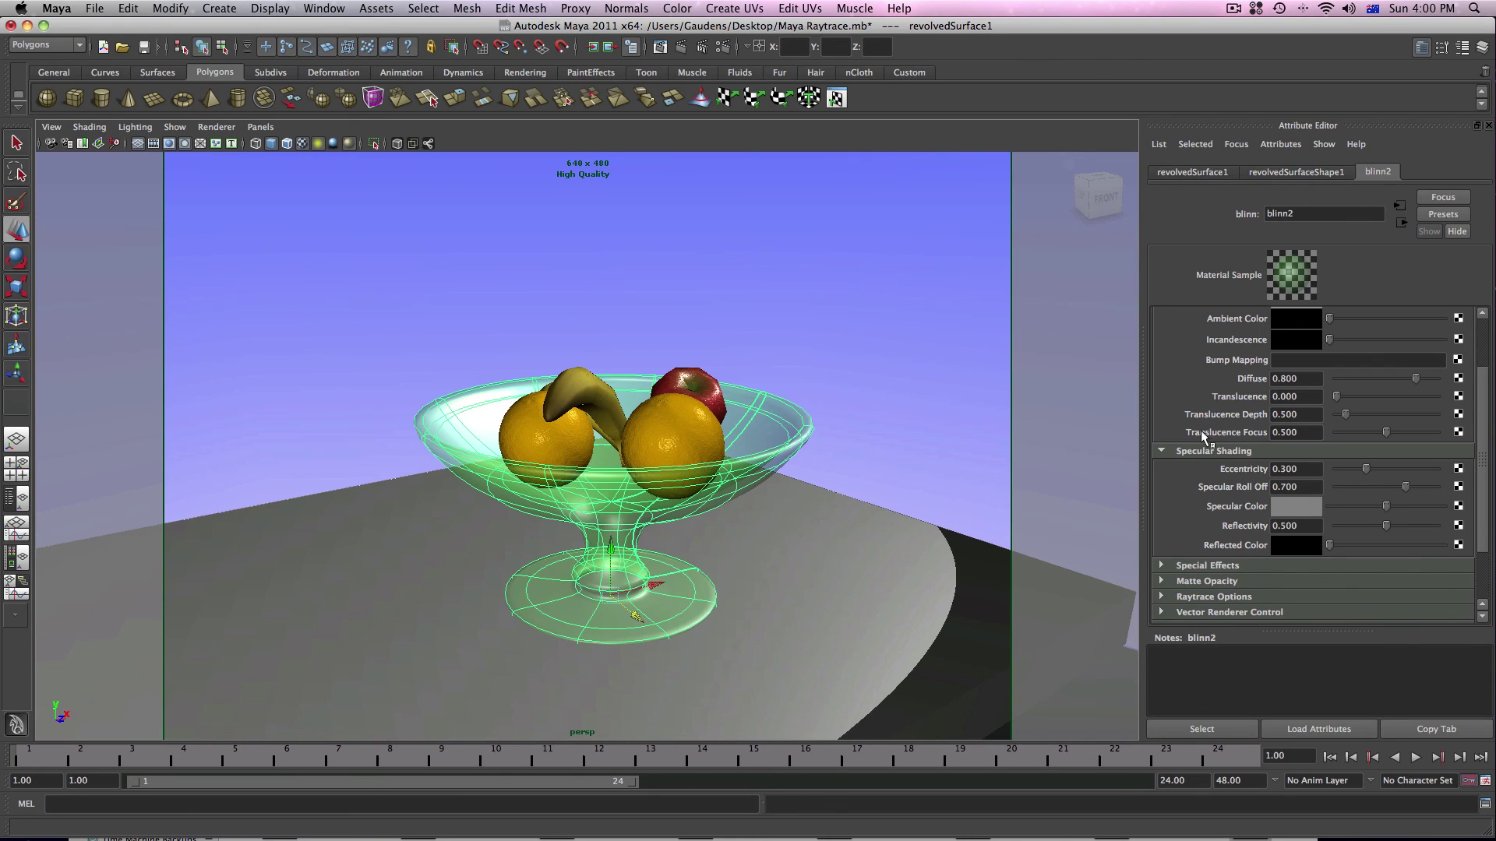
scroll(1221, 494, "down", 1)
scroll(1221, 495, "down", 2)
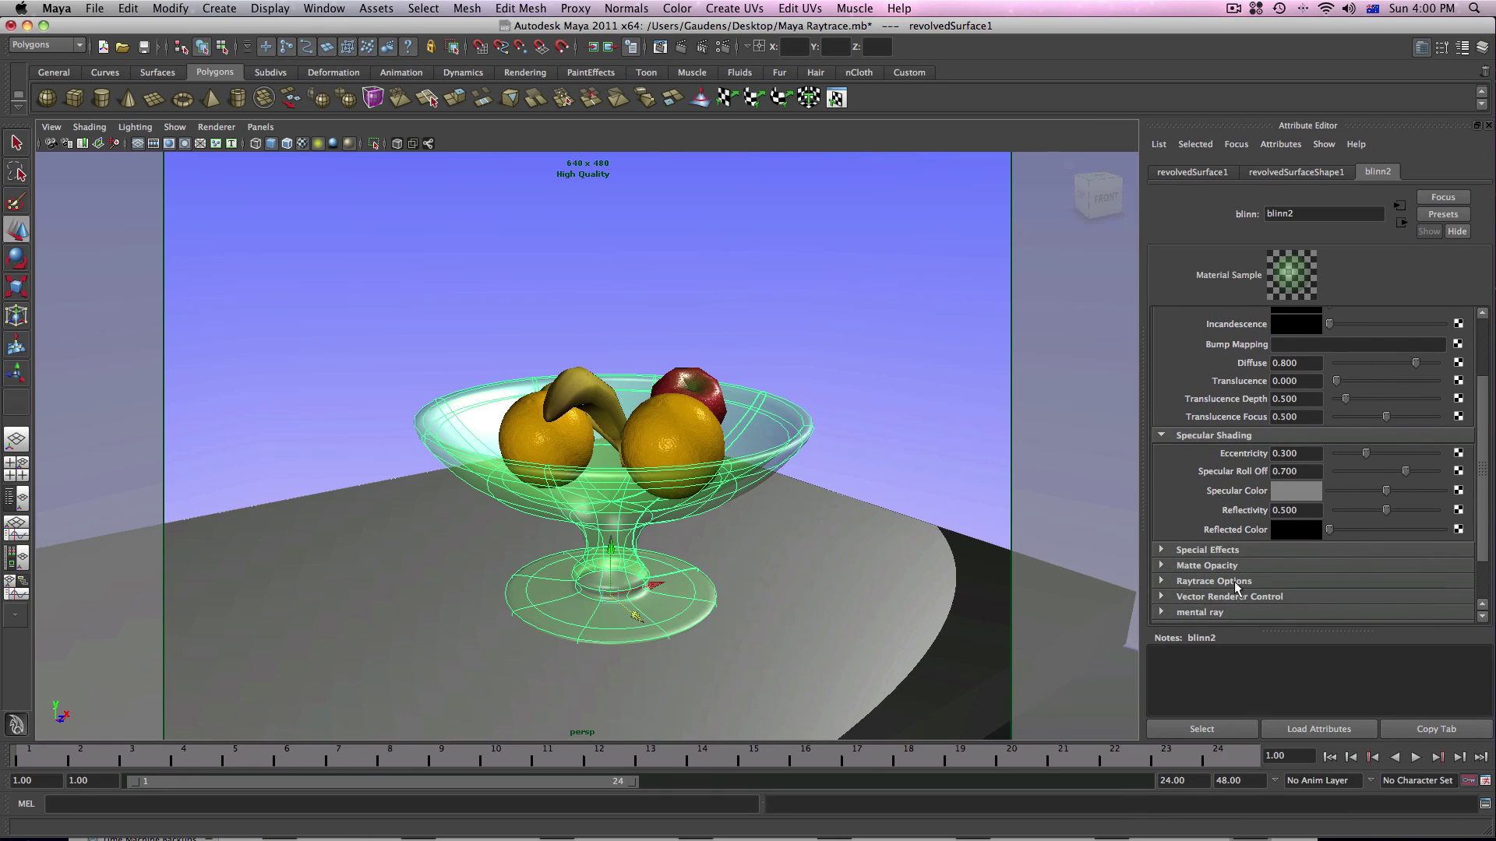
left_click(1234, 581)
scroll(1264, 561, "down", 10)
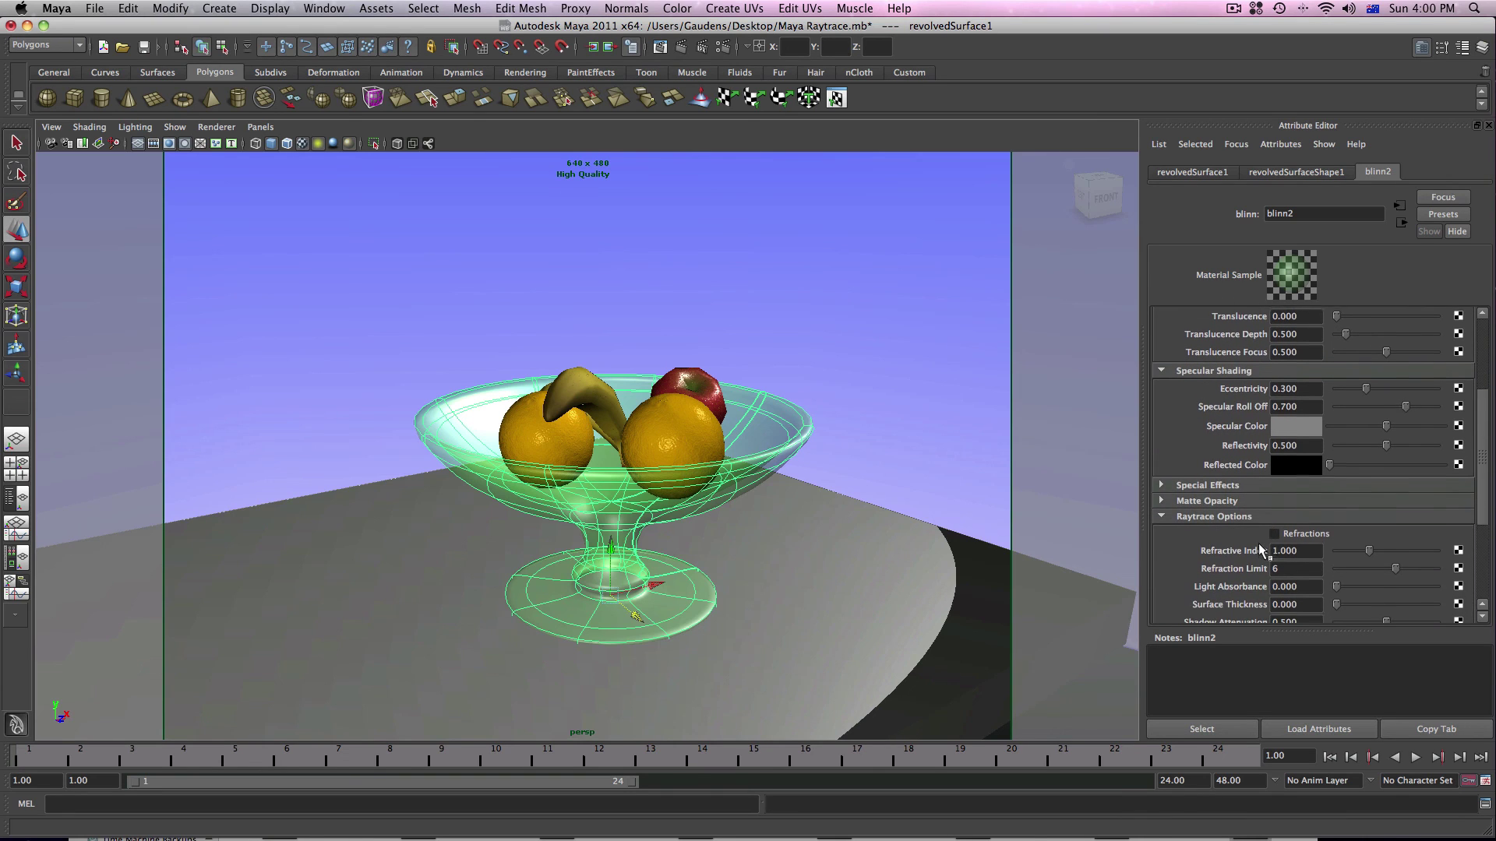
scroll(1262, 547, "down", 1)
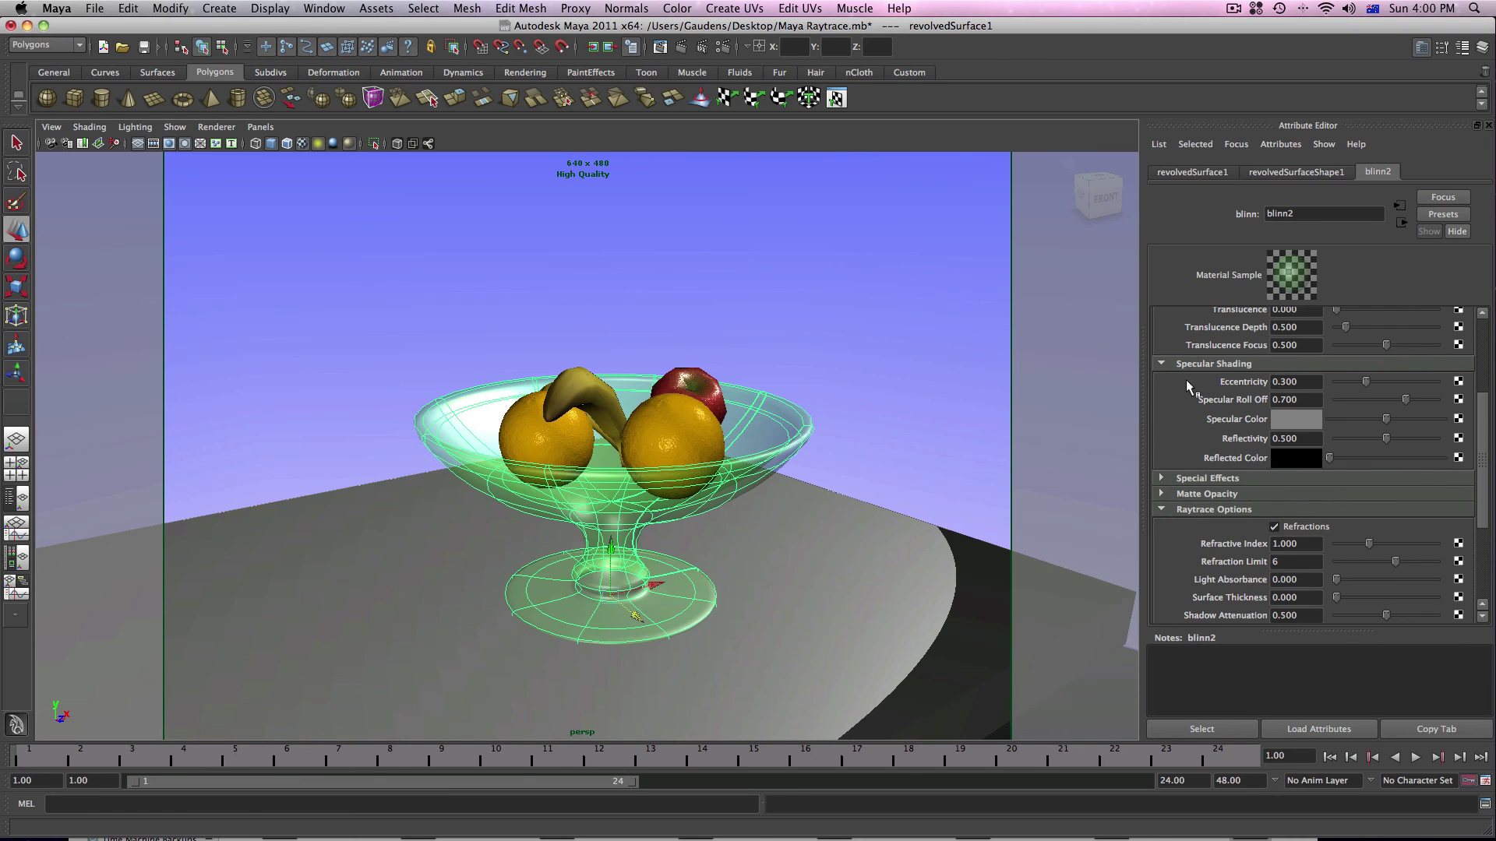
scroll(1284, 503, "down", 9)
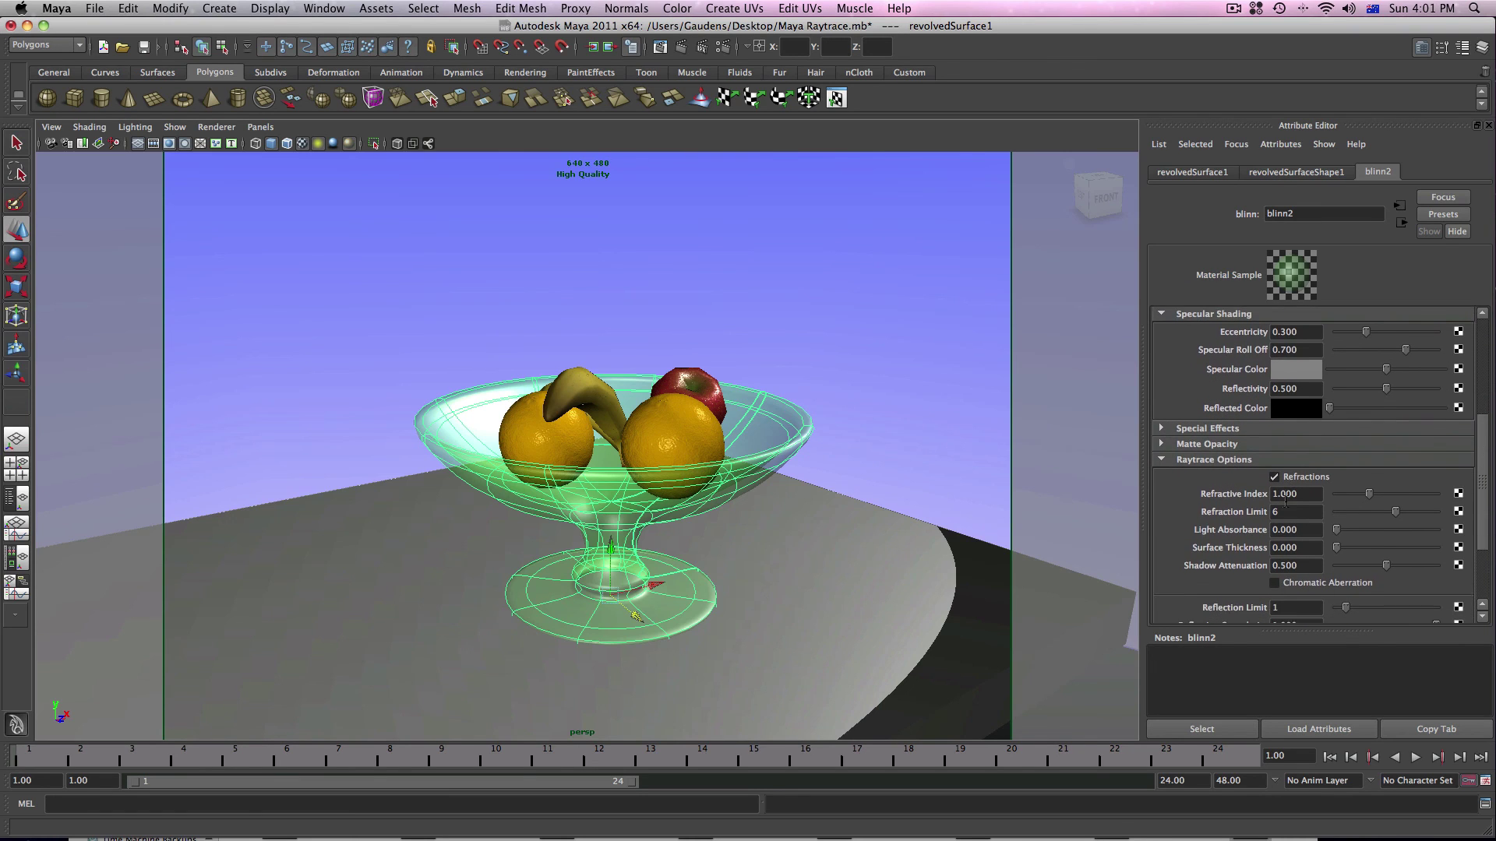
scroll(1286, 501, "down", 4)
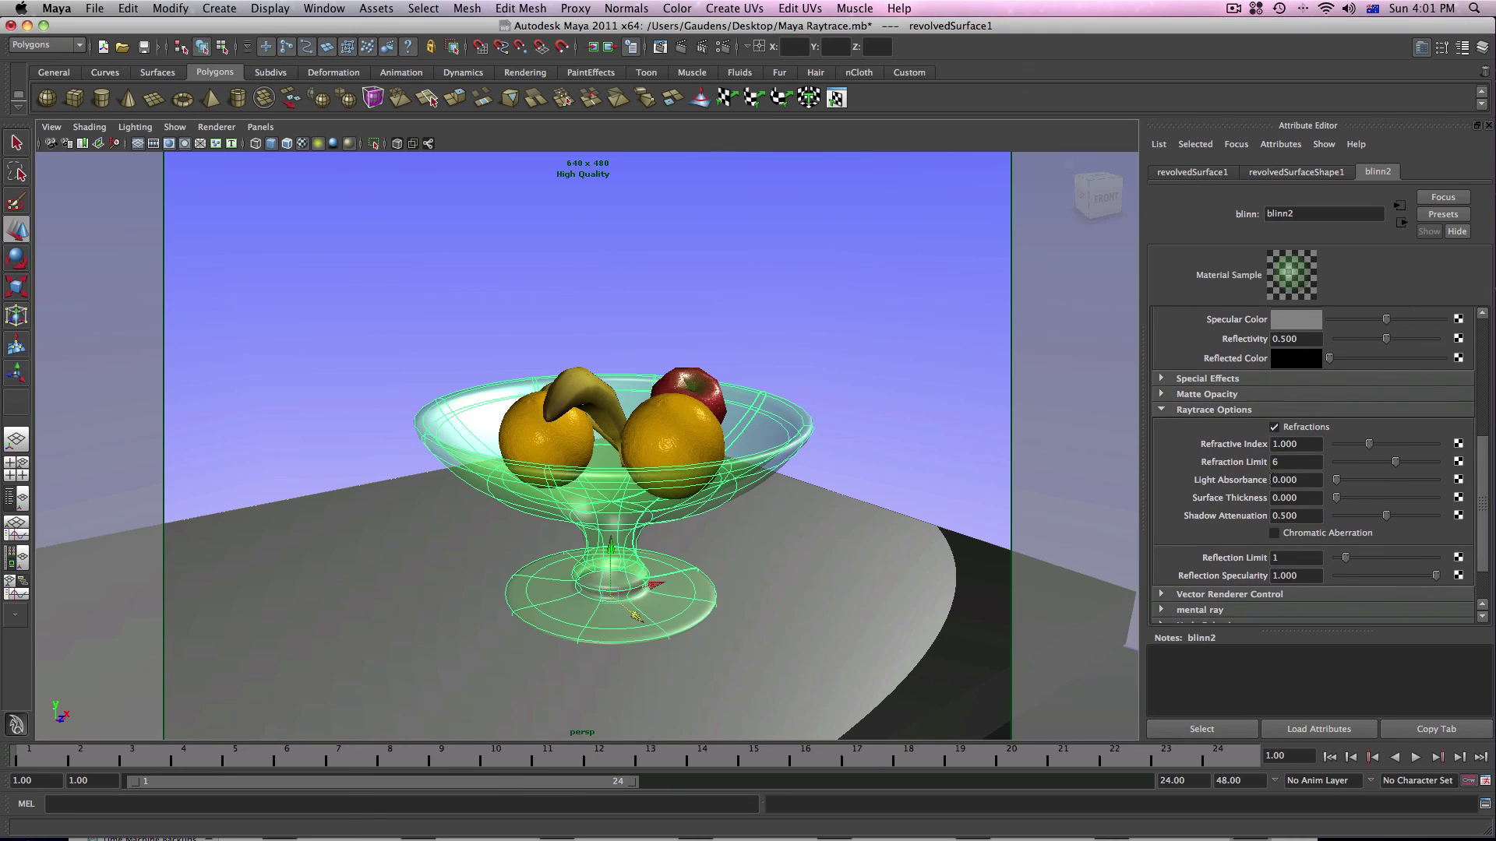
scroll(1270, 456, "up", 2)
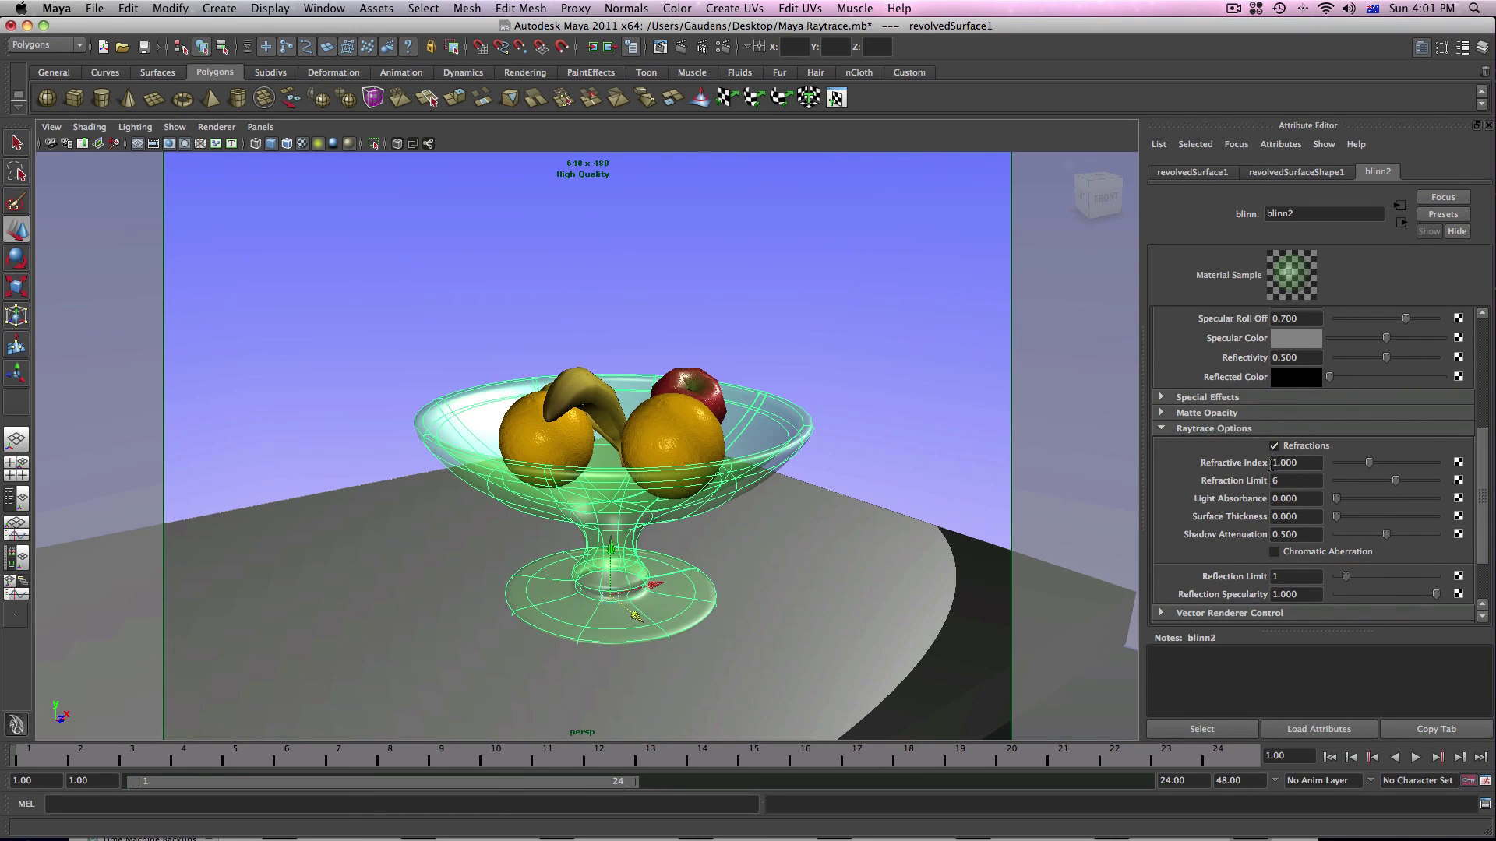
Step: Render the scene with refractions enabled, inspect the glass bowl and its table reflection up close, and close the render
left_click(680, 48)
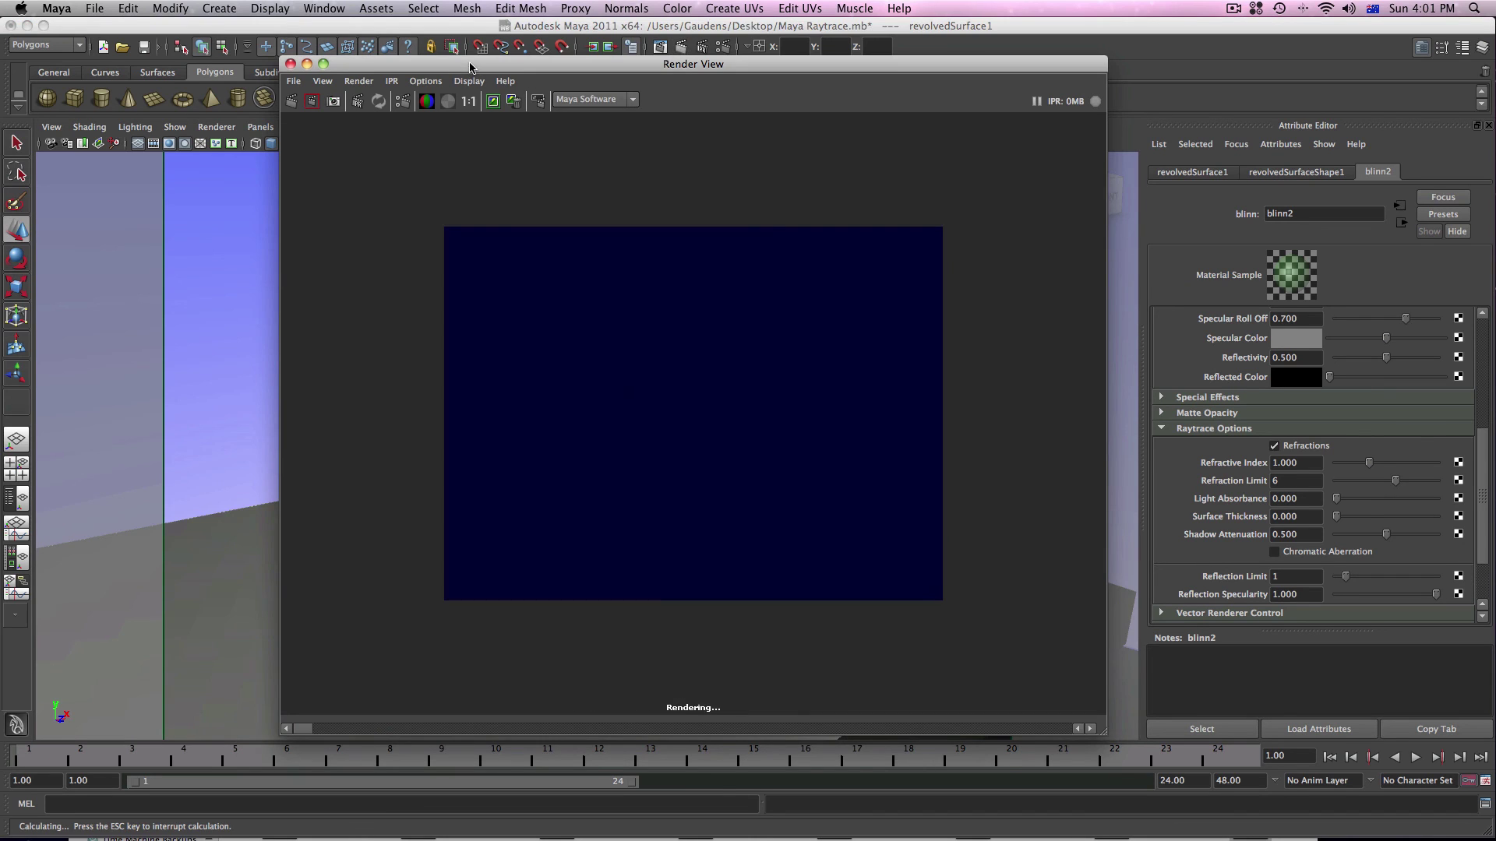
left_click_drag(441, 36, 442, 25)
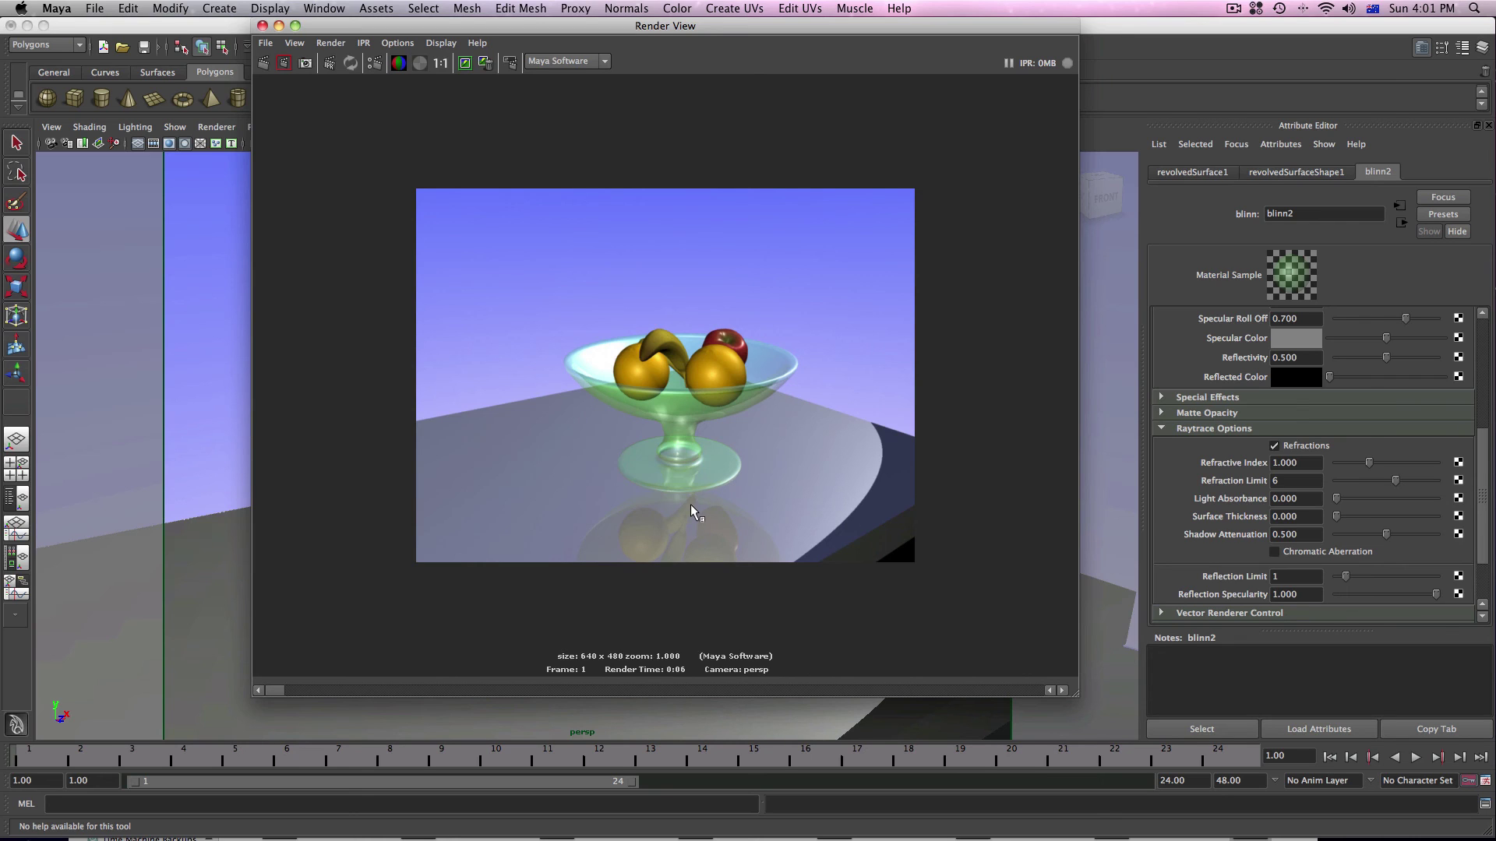
scroll(705, 487, "up", 2)
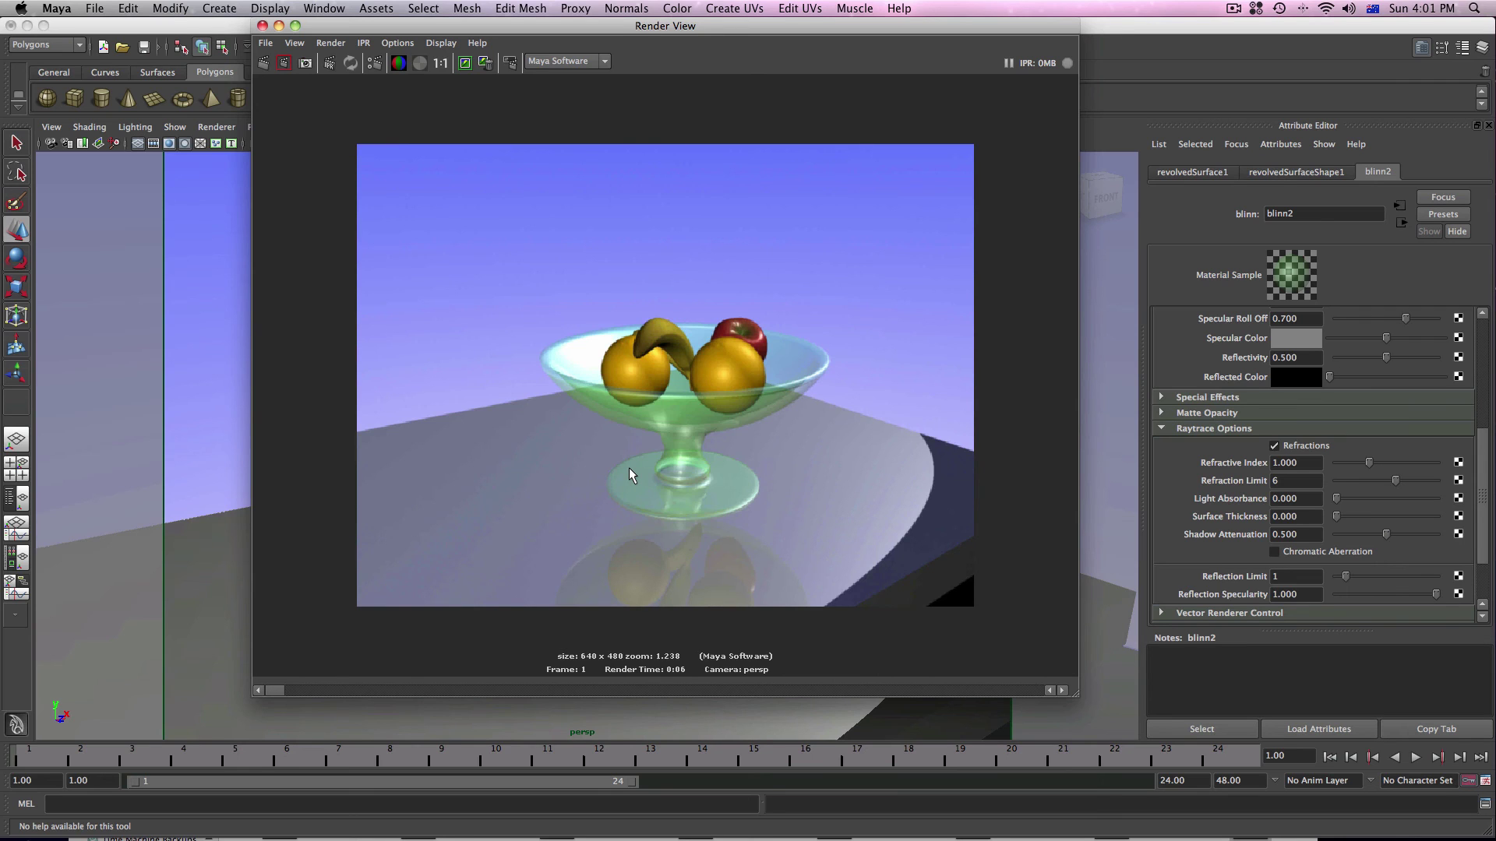
left_click(262, 26)
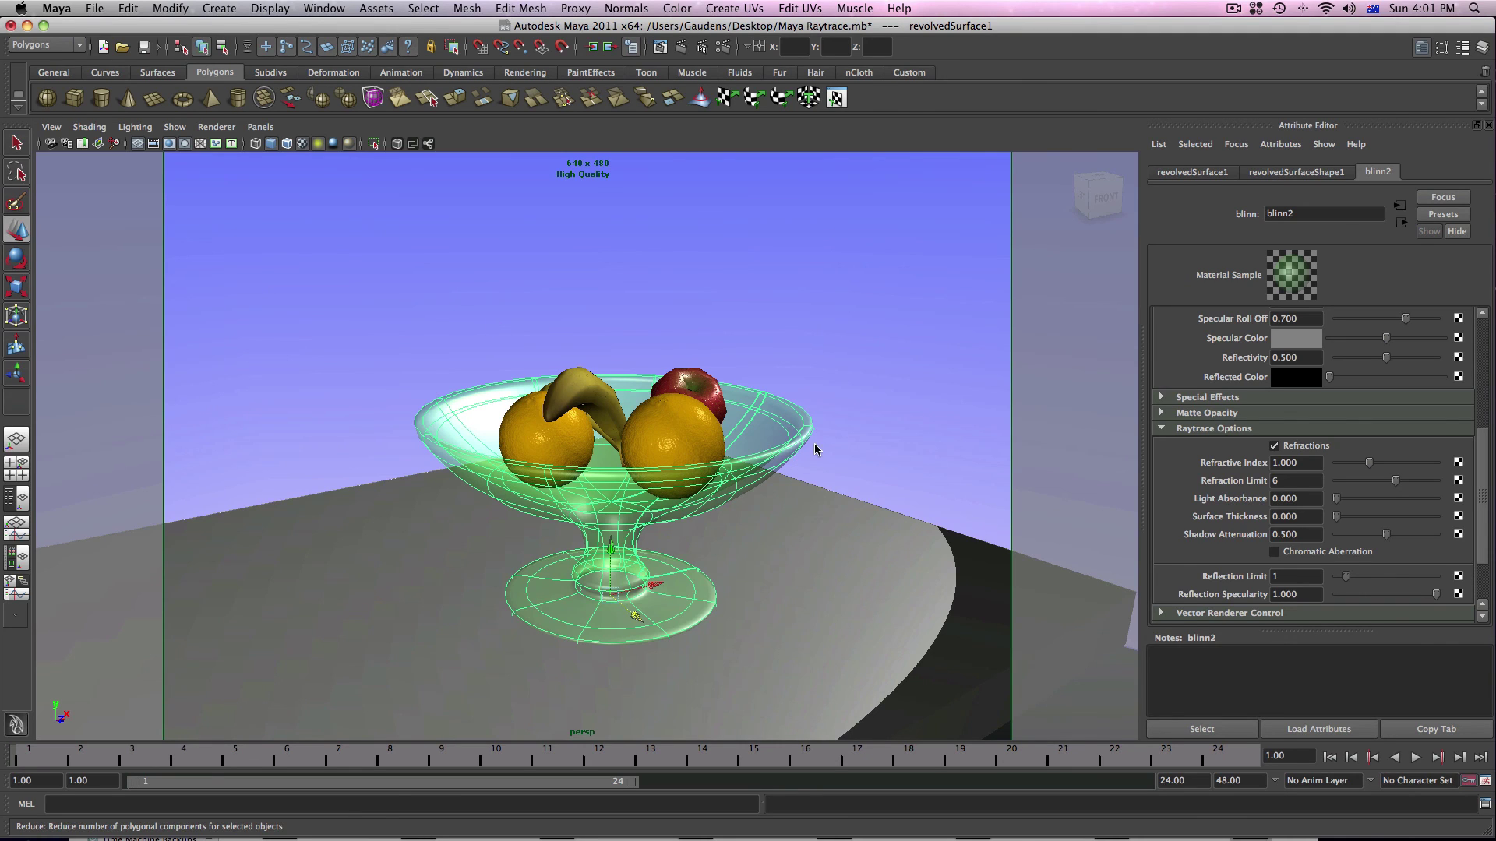
Step: Reselect the glass bowl, review the refraction settings of its blinn2 material, and render the scene once more before closing the render
left_click(475, 512)
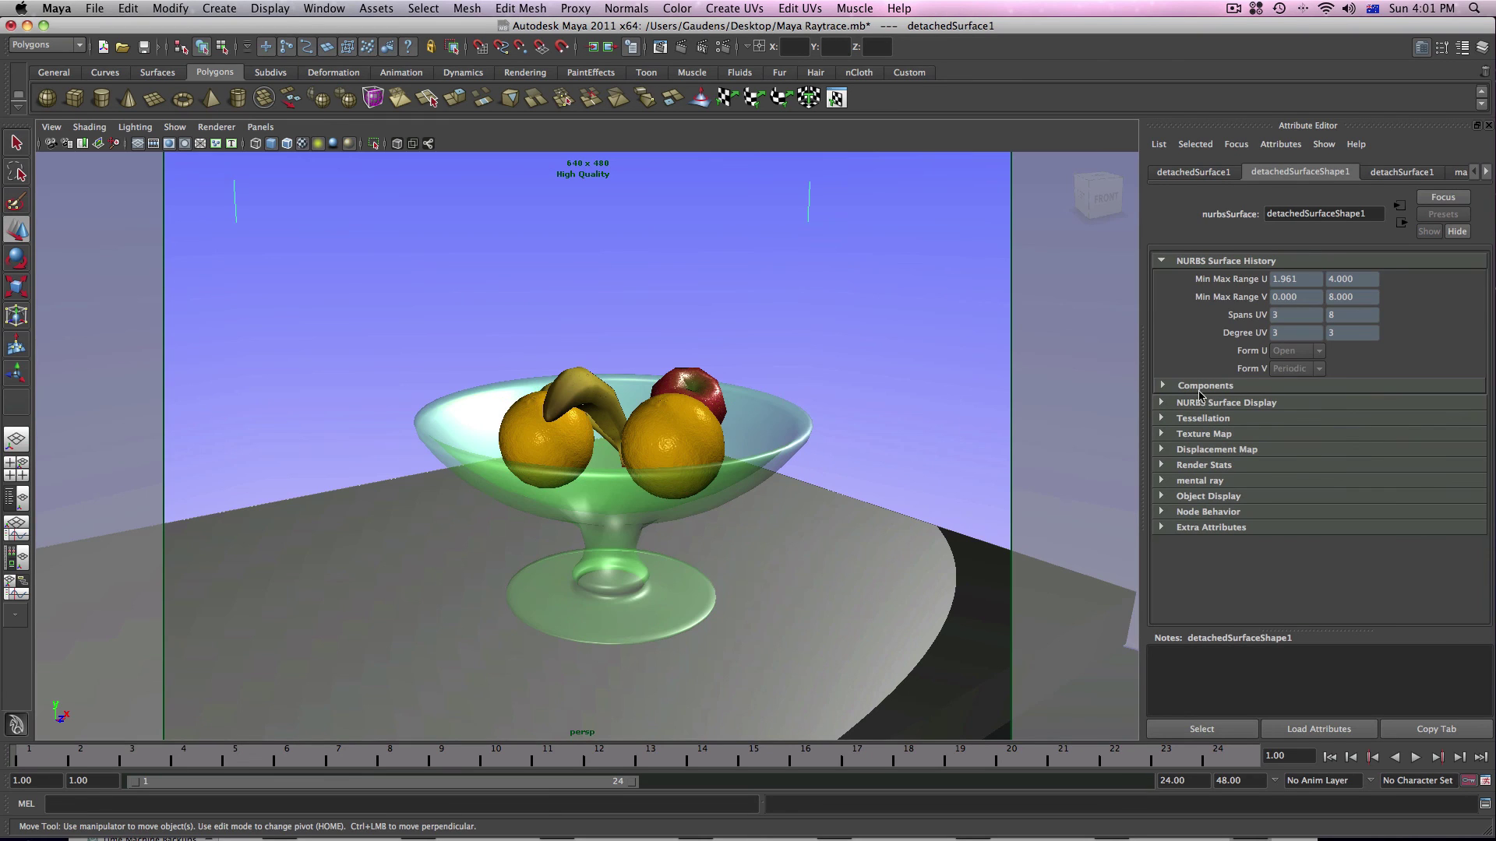
left_click(592, 483)
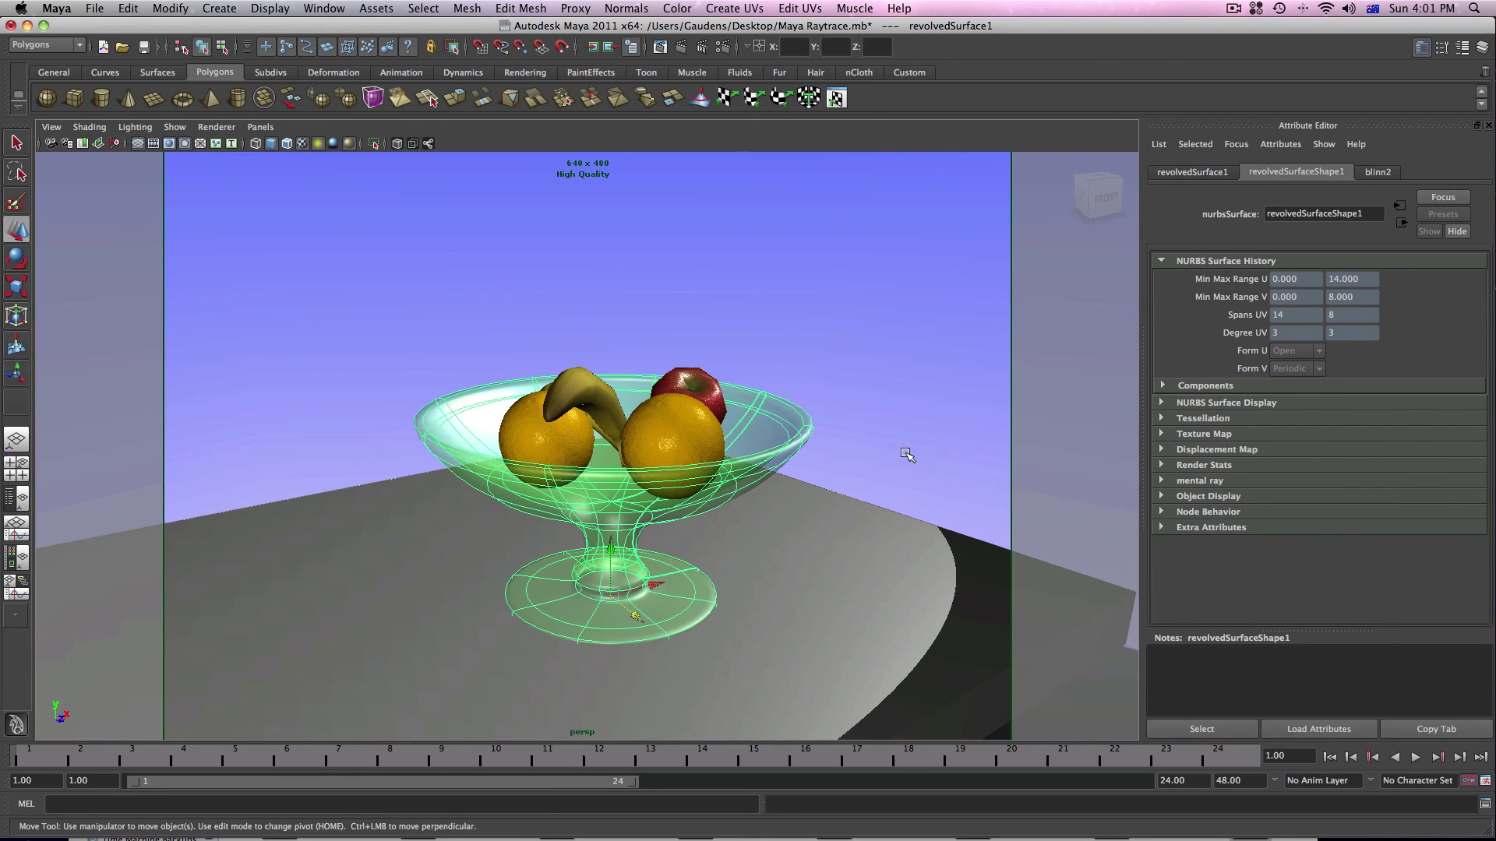
left_click(1381, 172)
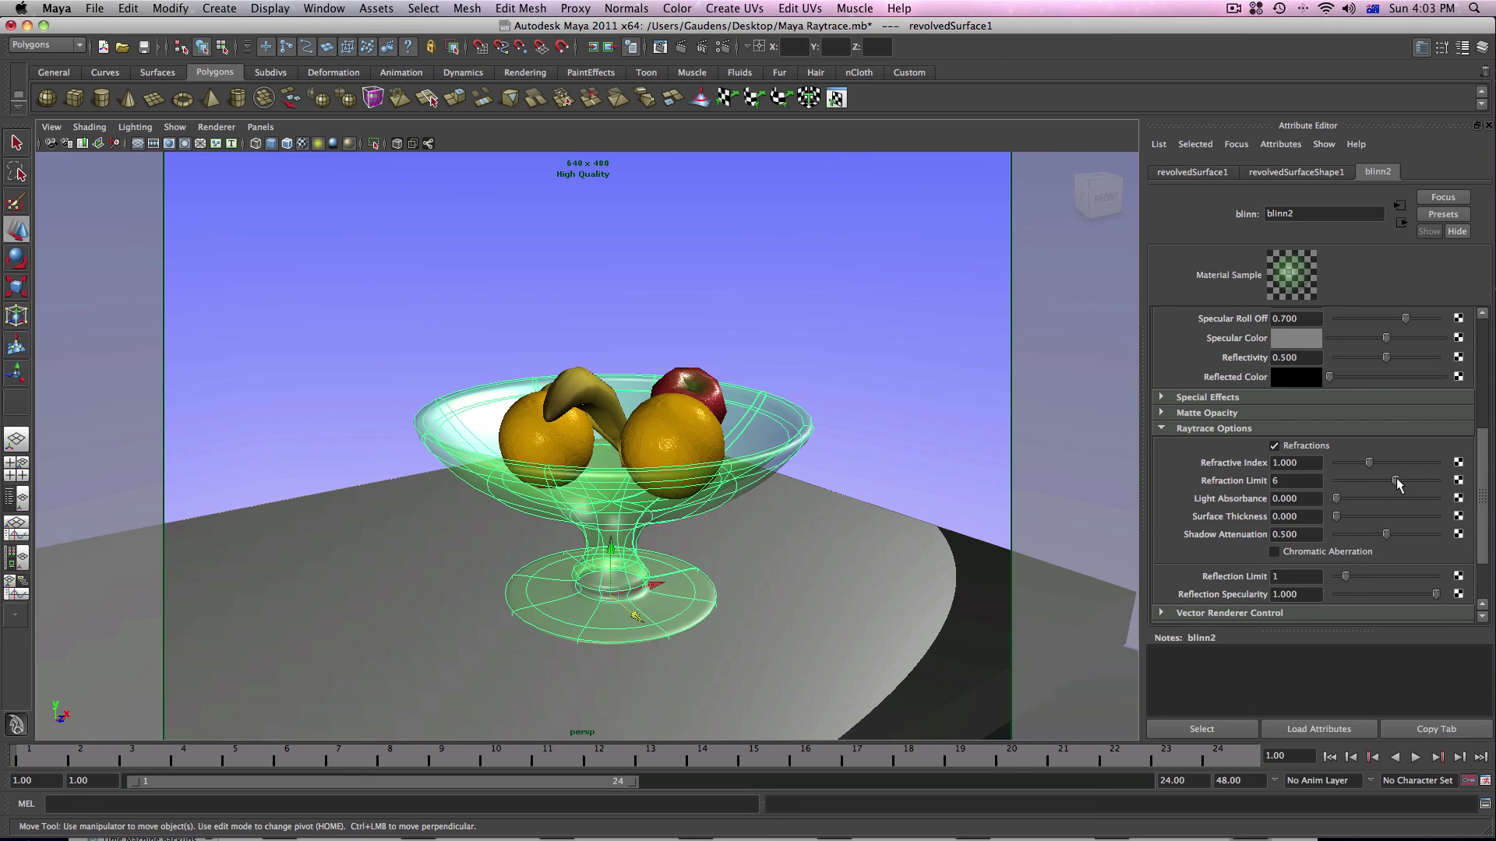
mouse_move(1397, 482)
left_mouse_down()
mouse_move(1445, 485)
mouse_move(1394, 481)
left_mouse_up()
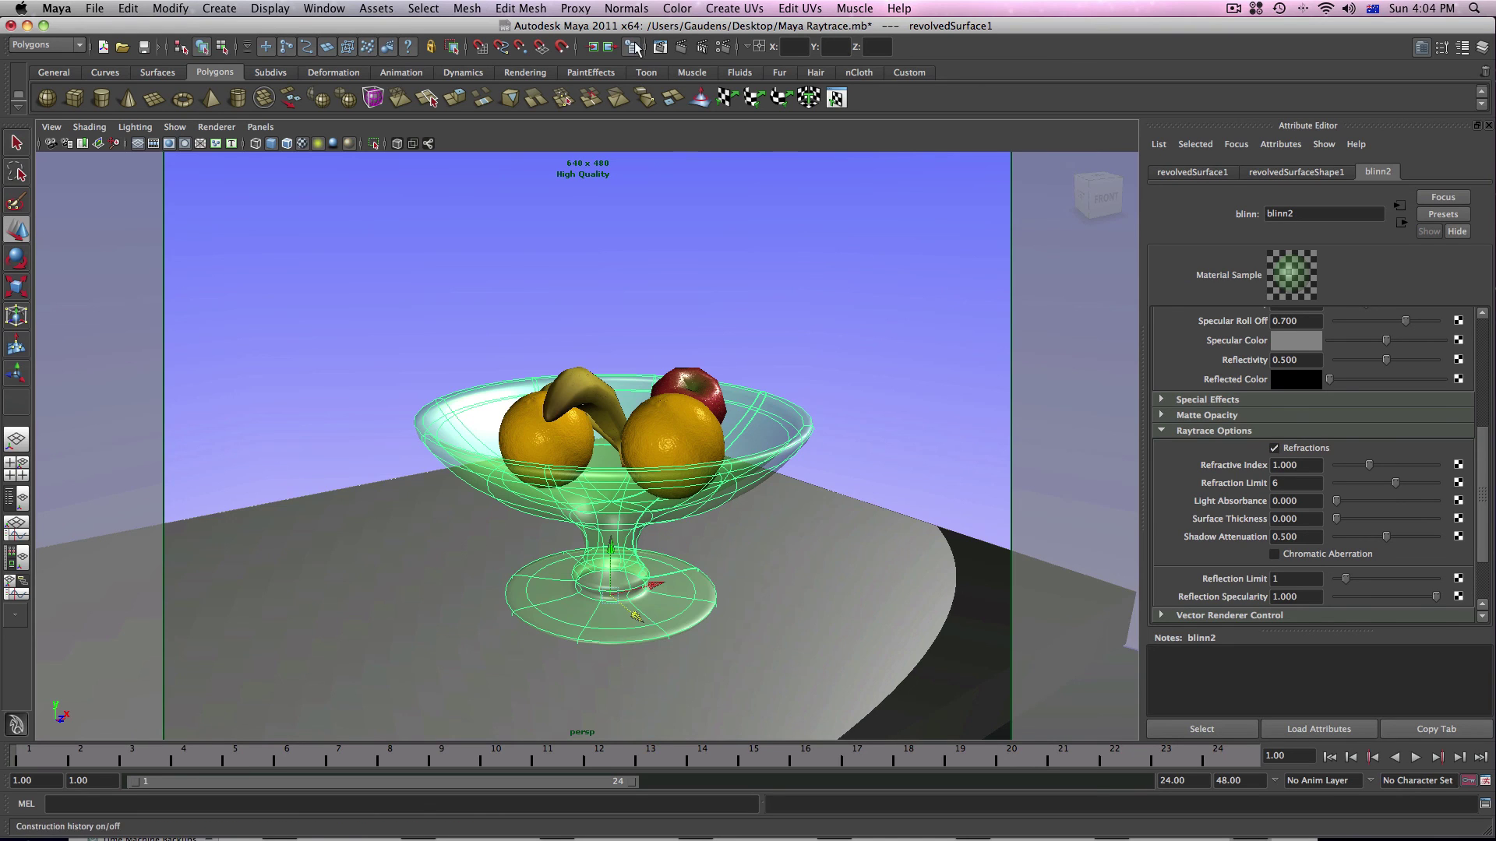
left_click(673, 47)
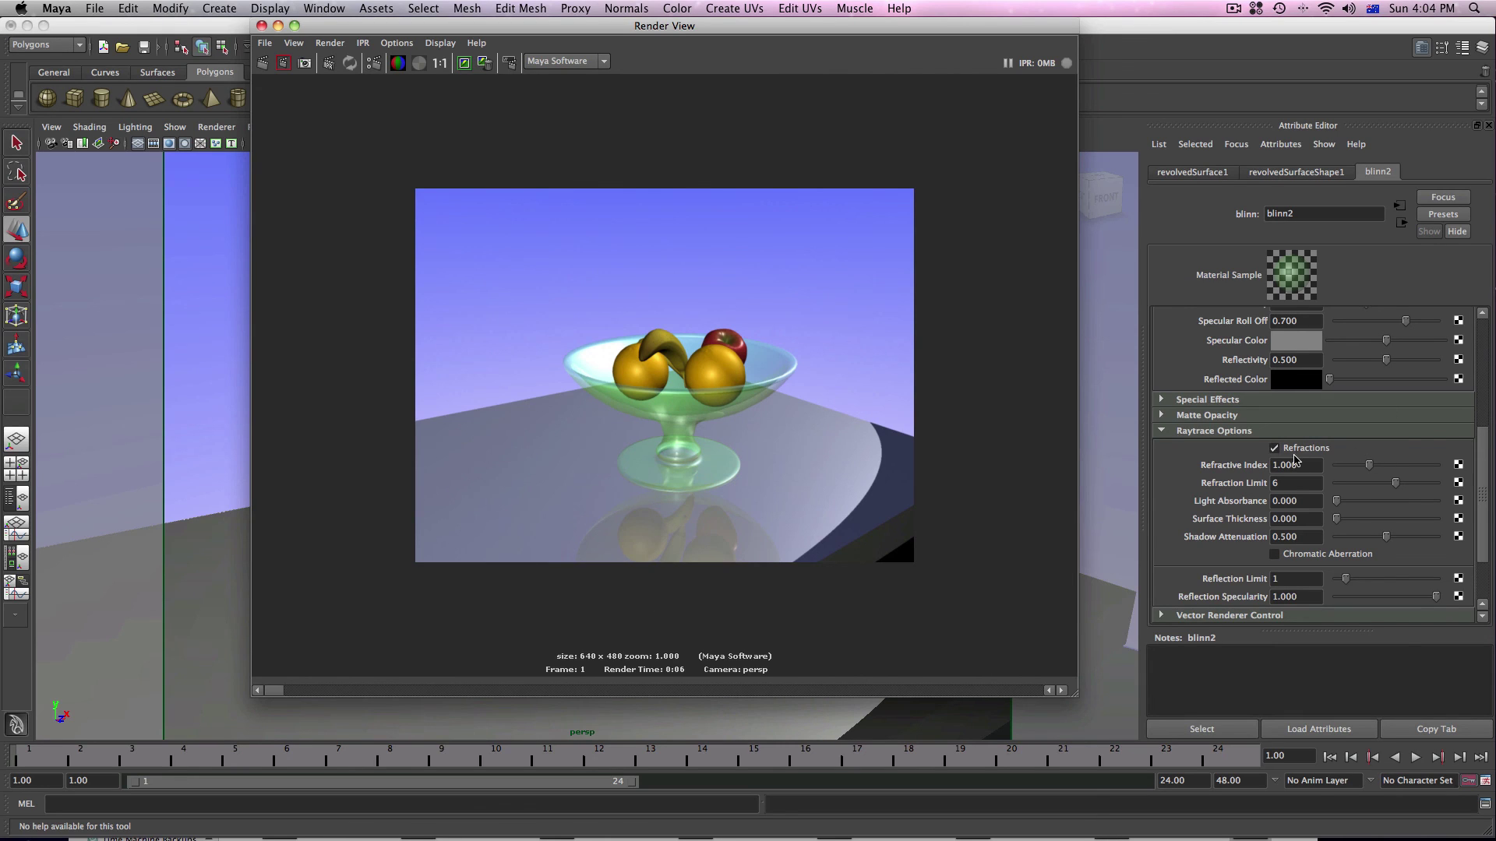
left_click(263, 26)
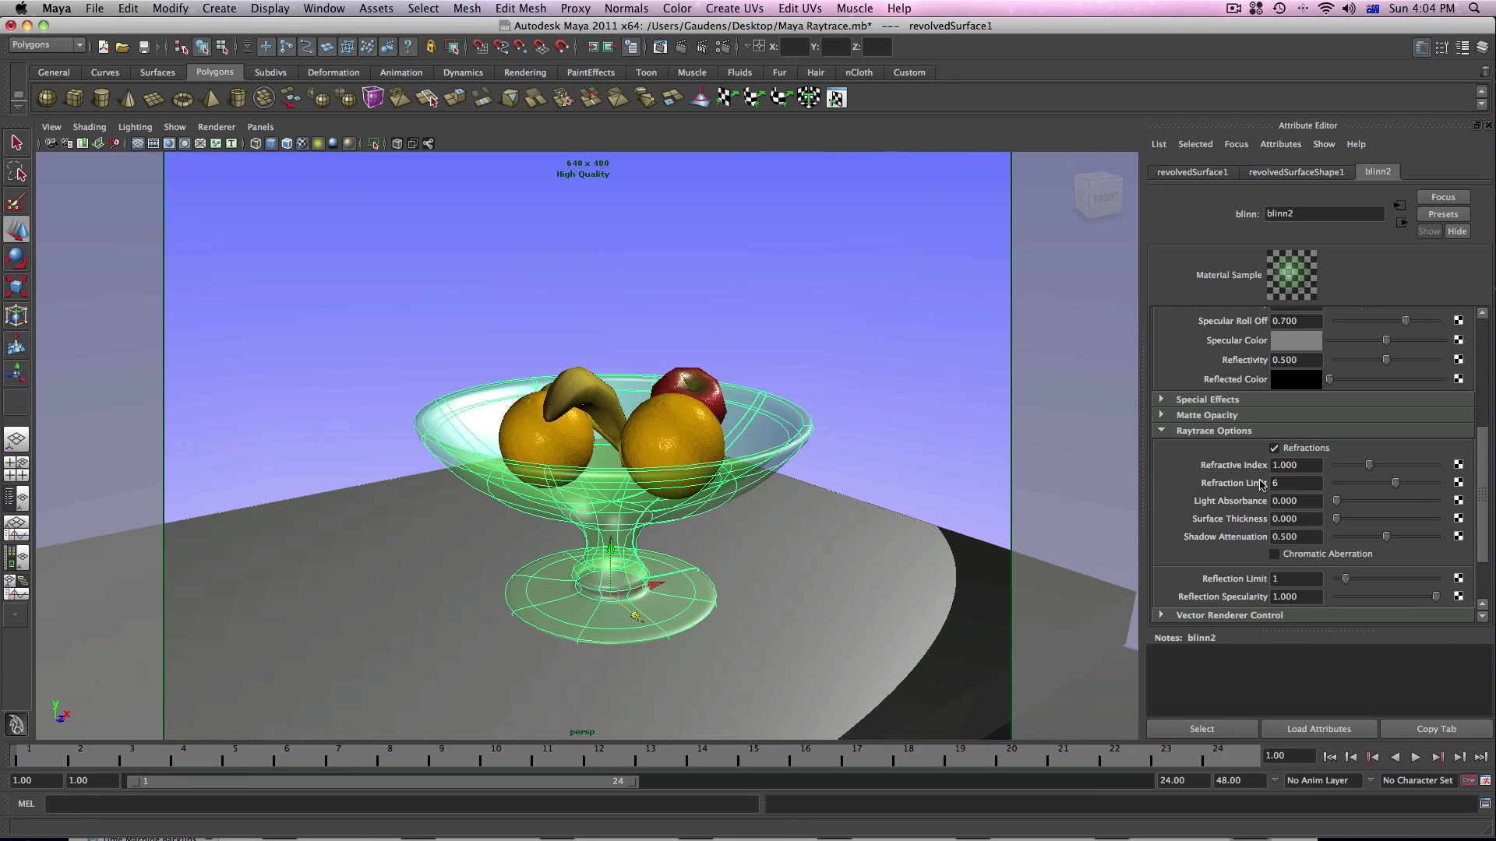
Step: Set the glass material's refractive index to 1.1, render the scene to examine the refraction, and close the render
left_click(1298, 467)
type("1.1")
left_click(682, 50)
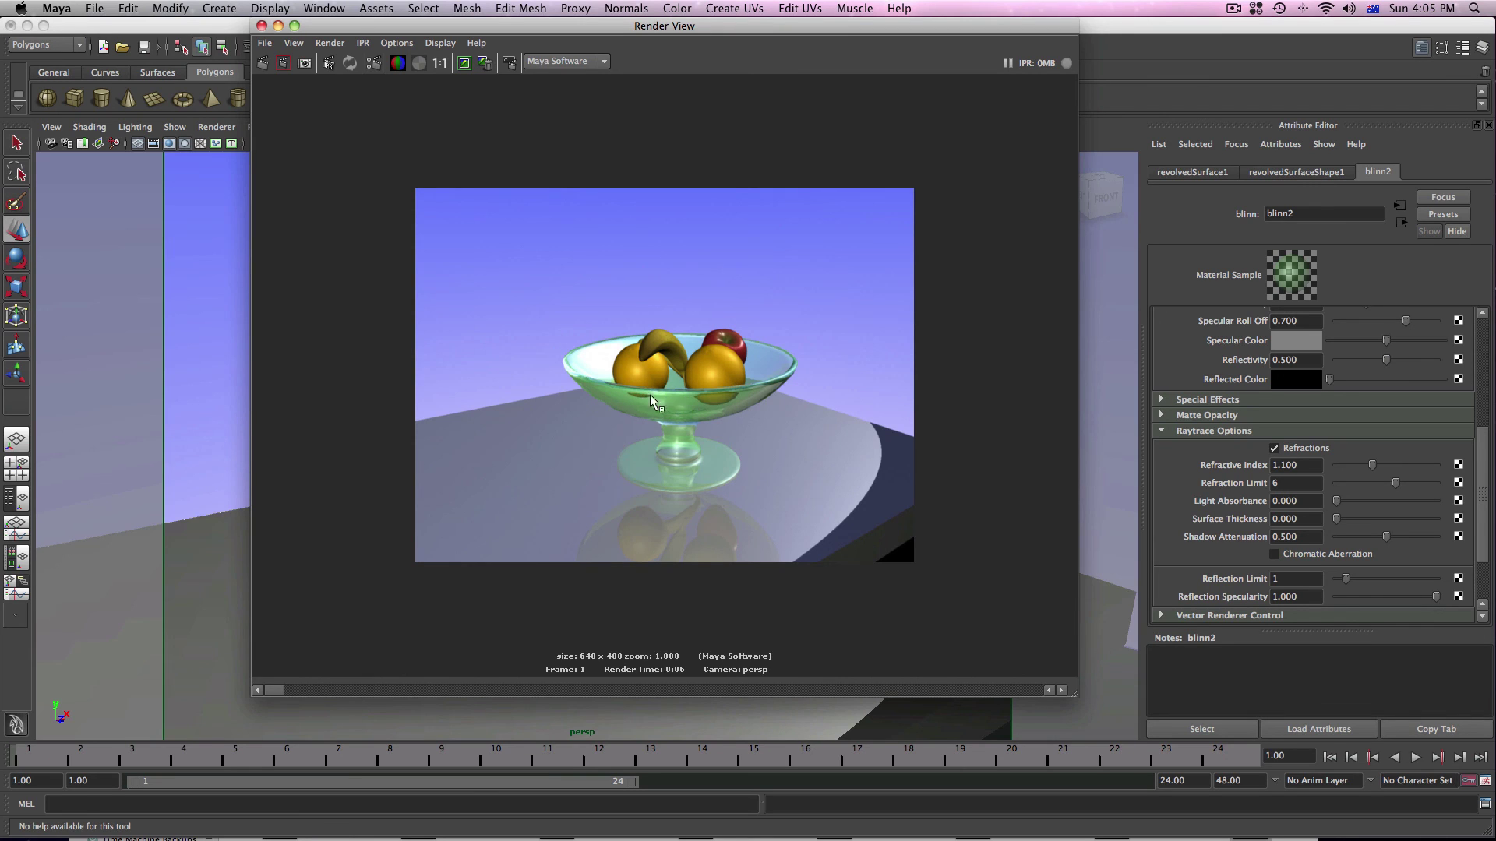
left_click(262, 26)
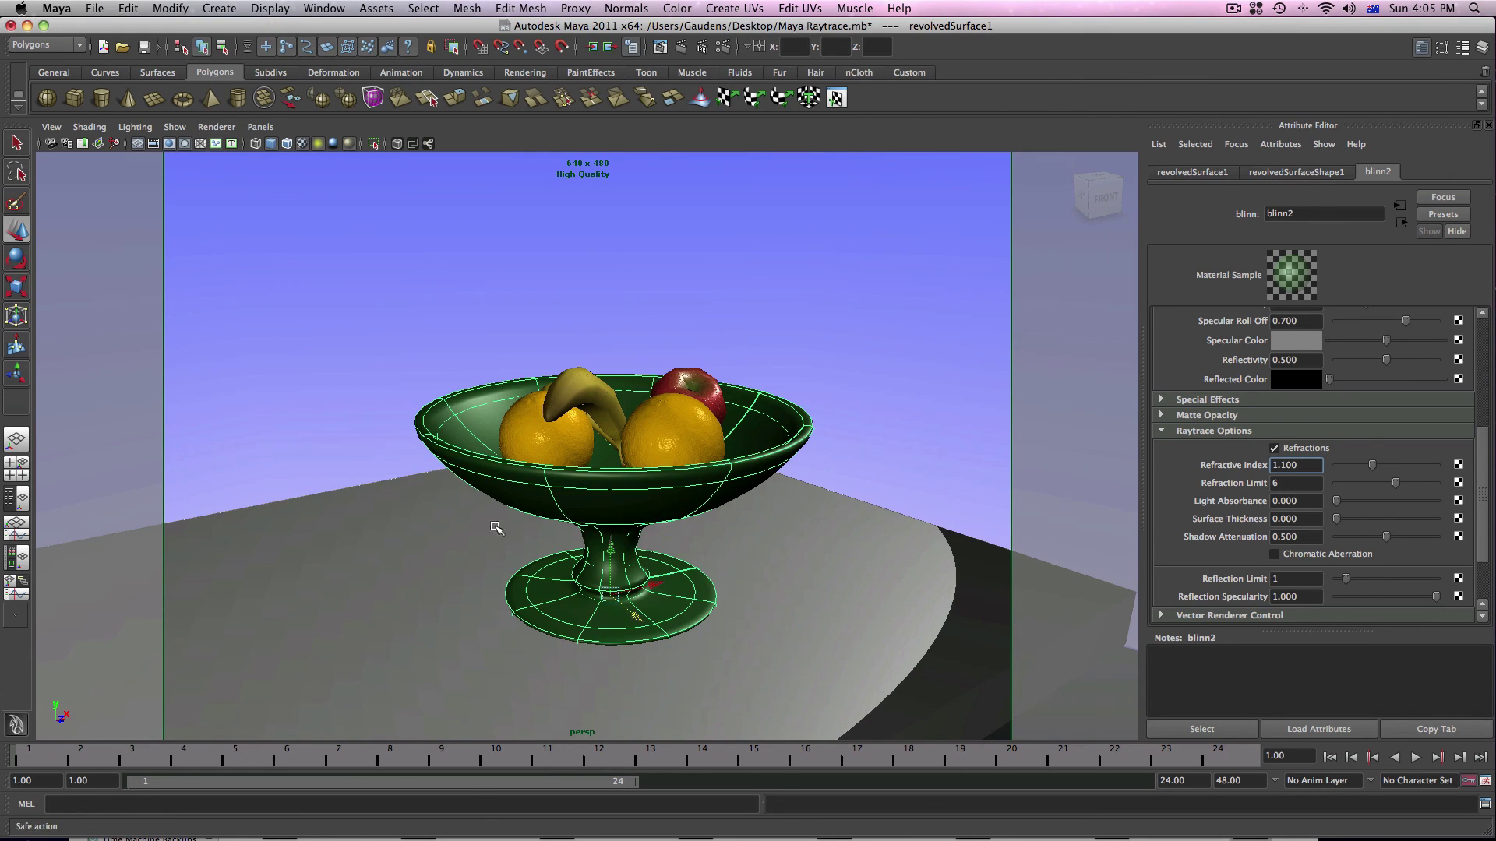
Step: Render the bowl from a lower, rotated camera angle, inspect the refracted fruit up close, and close the render
left_click_drag(496, 528, 580, 515, "alt")
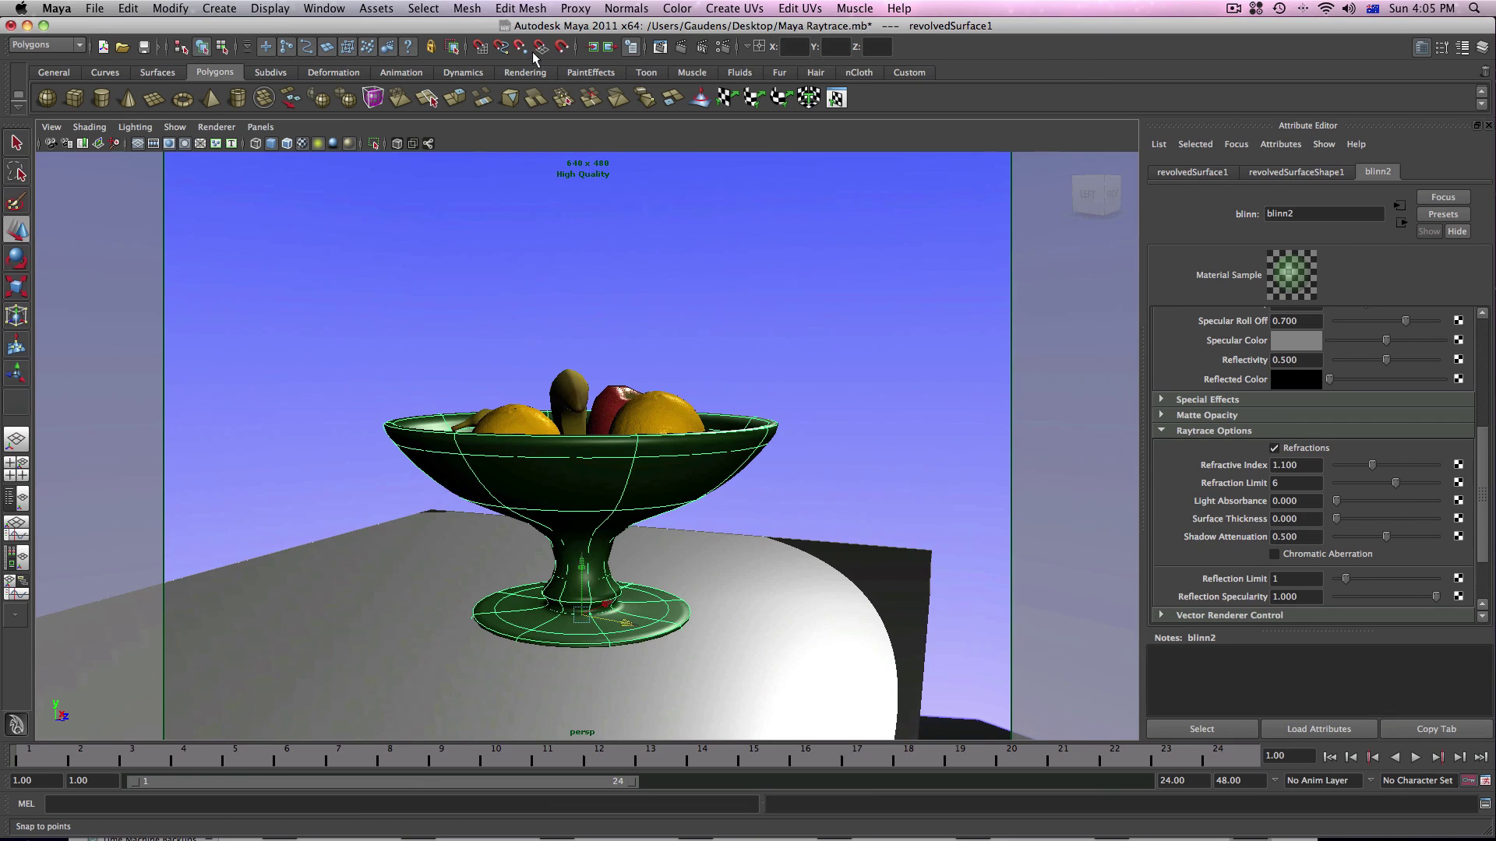
left_click(680, 49)
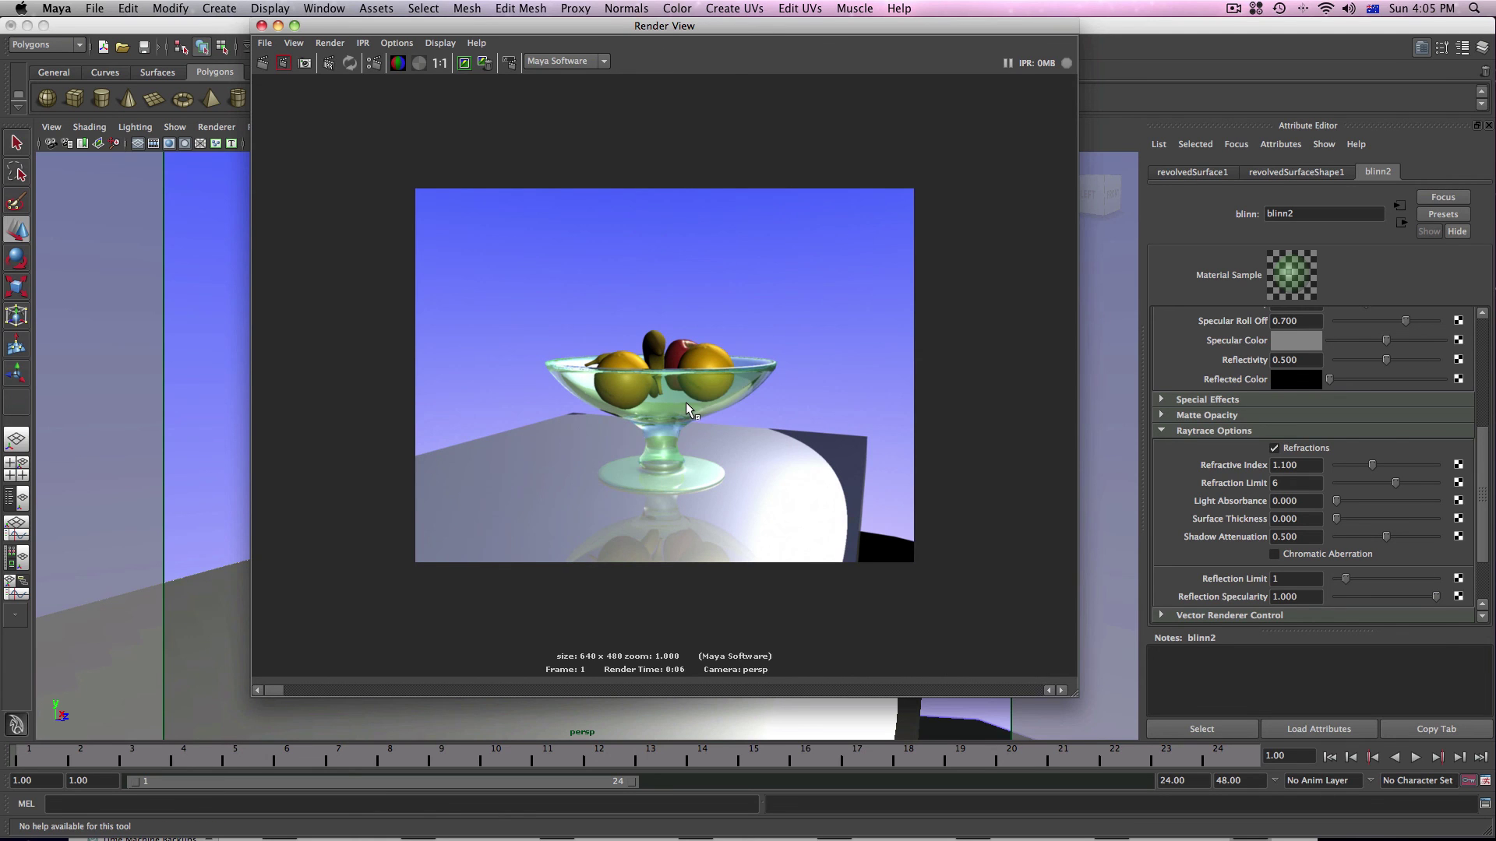
scroll(686, 402, "up", 4)
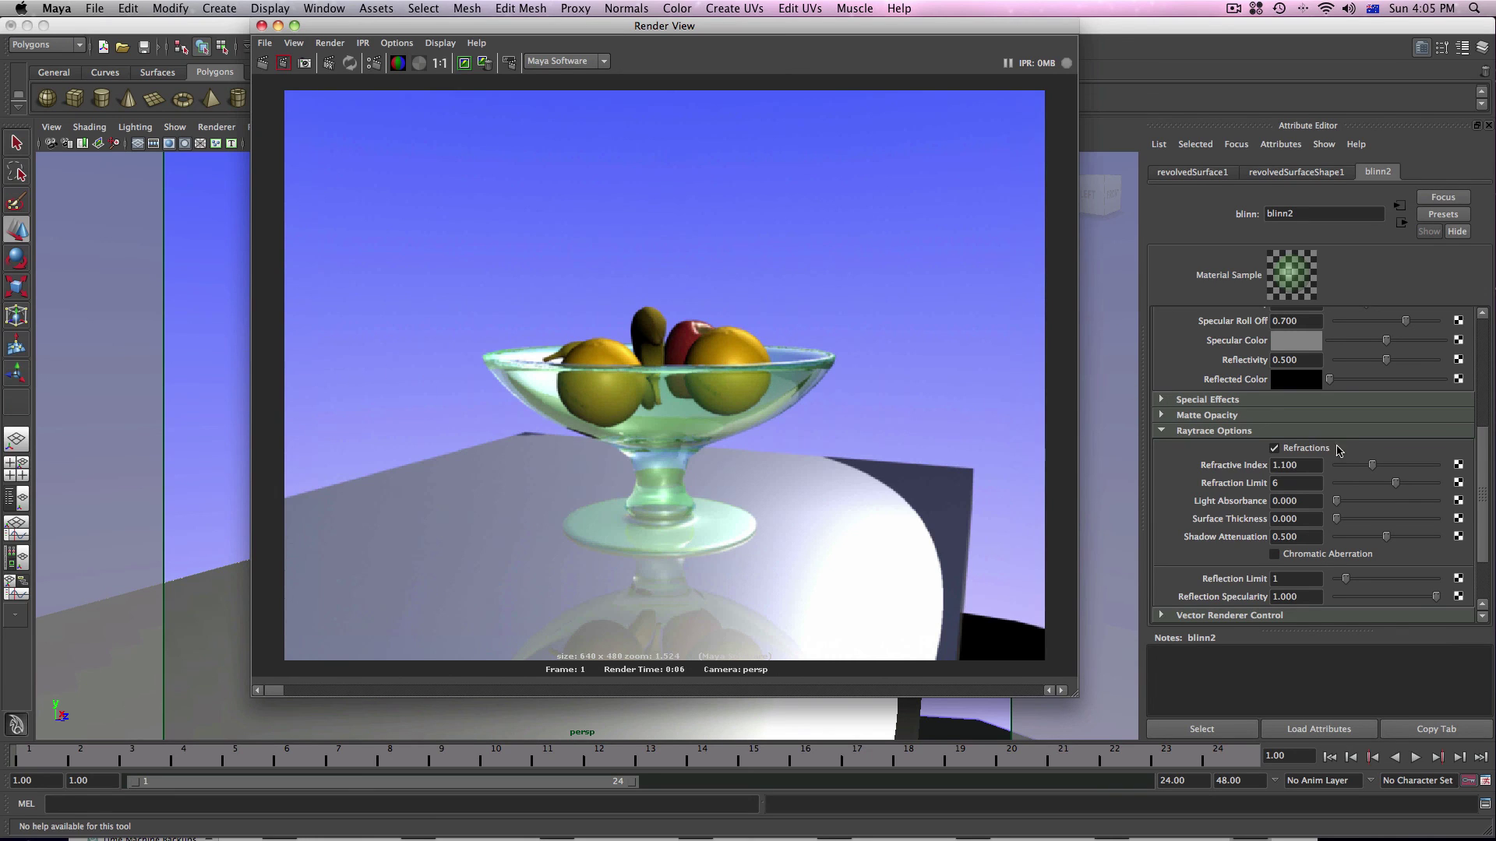
left_click(261, 25)
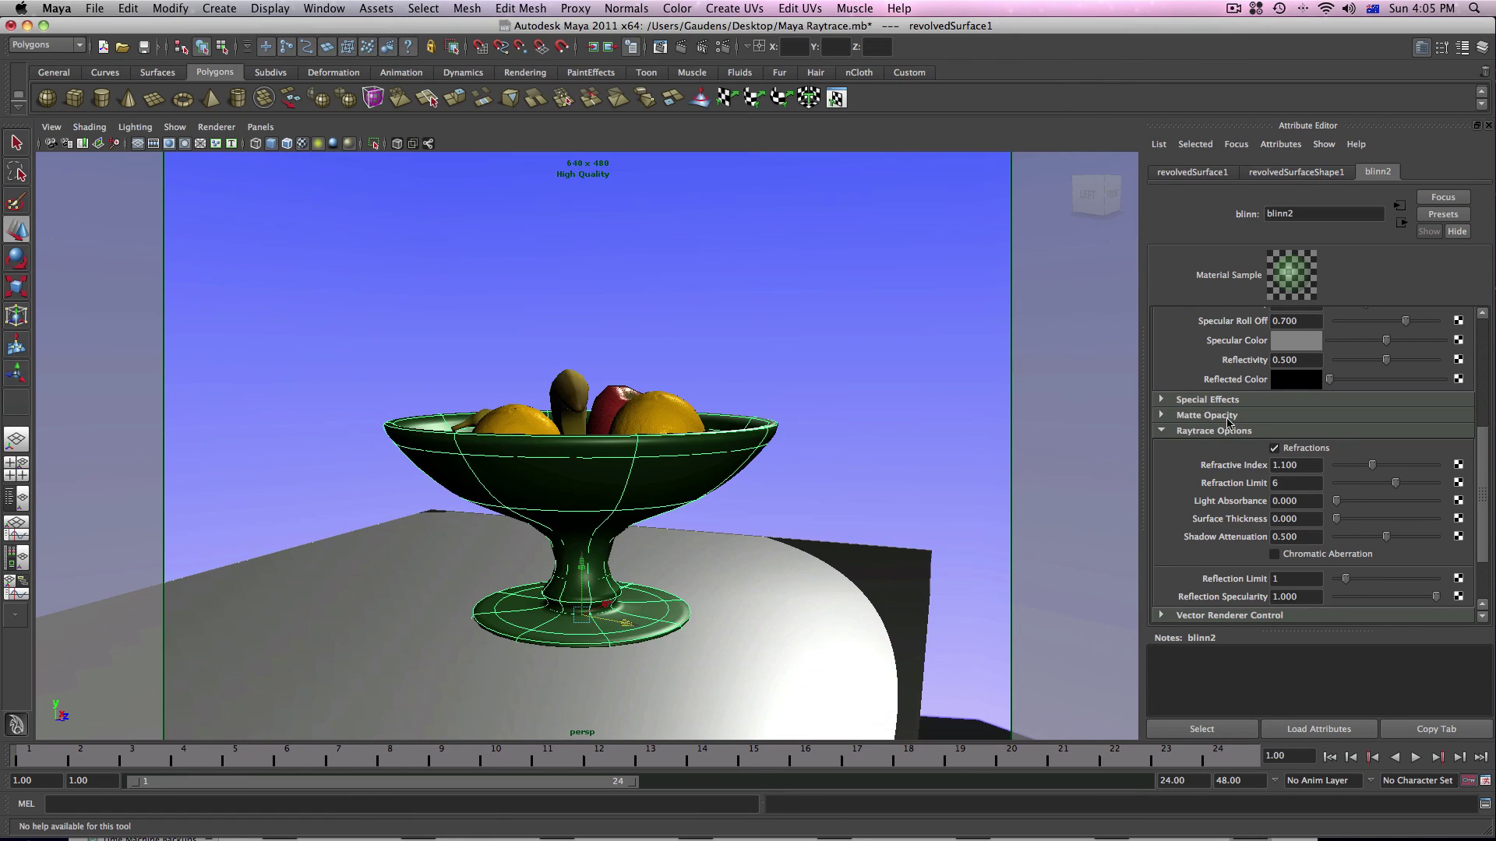
Step: Set the glass material's refractive index to 0.8, render and inspect the bowl up close, and close the render
left_click(1304, 466)
type(".800")
left_click(672, 47)
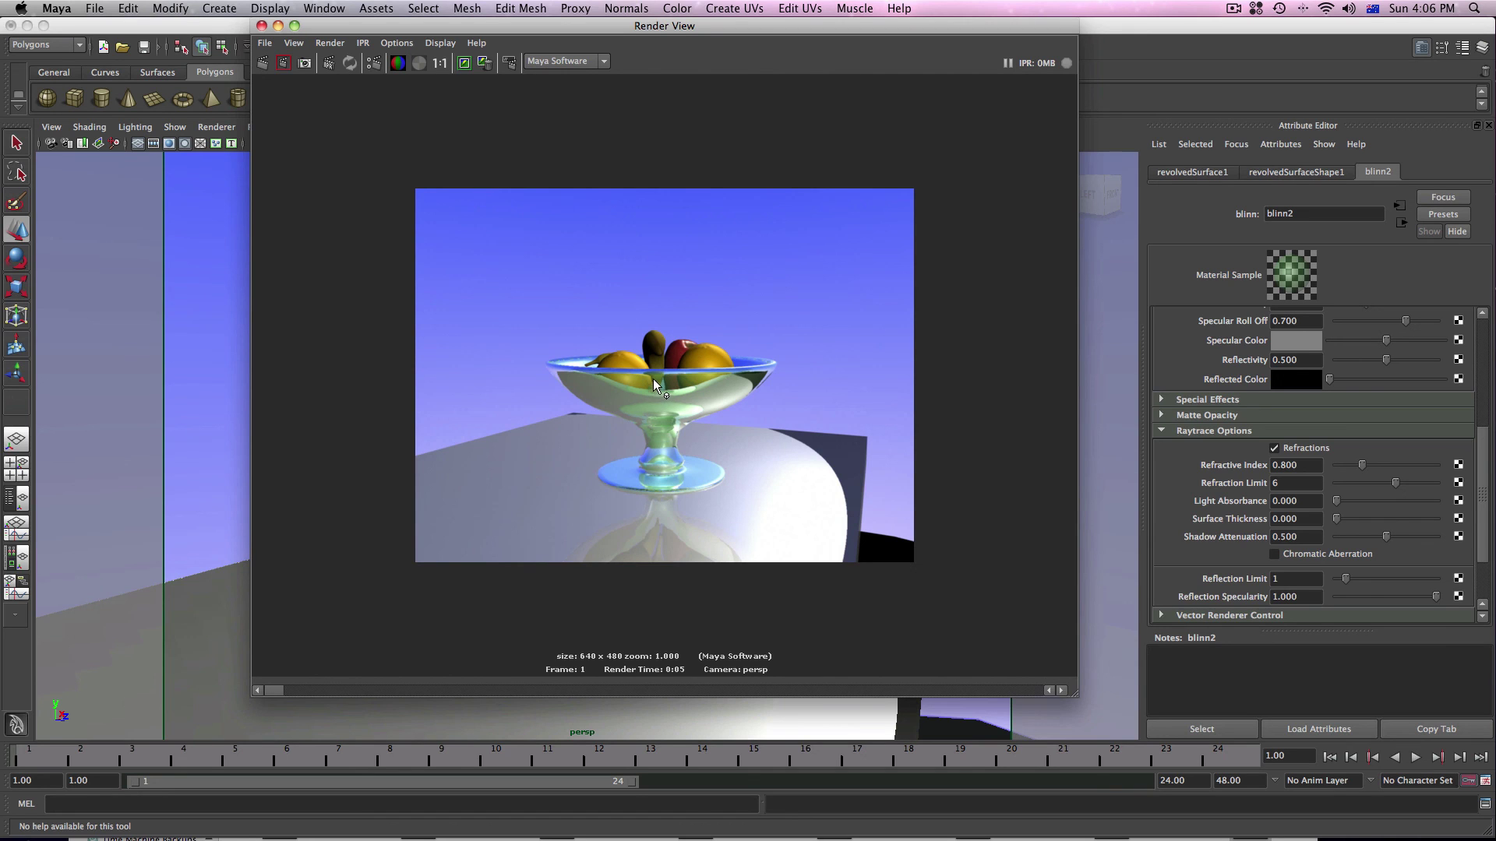
scroll(656, 407, "up", 3)
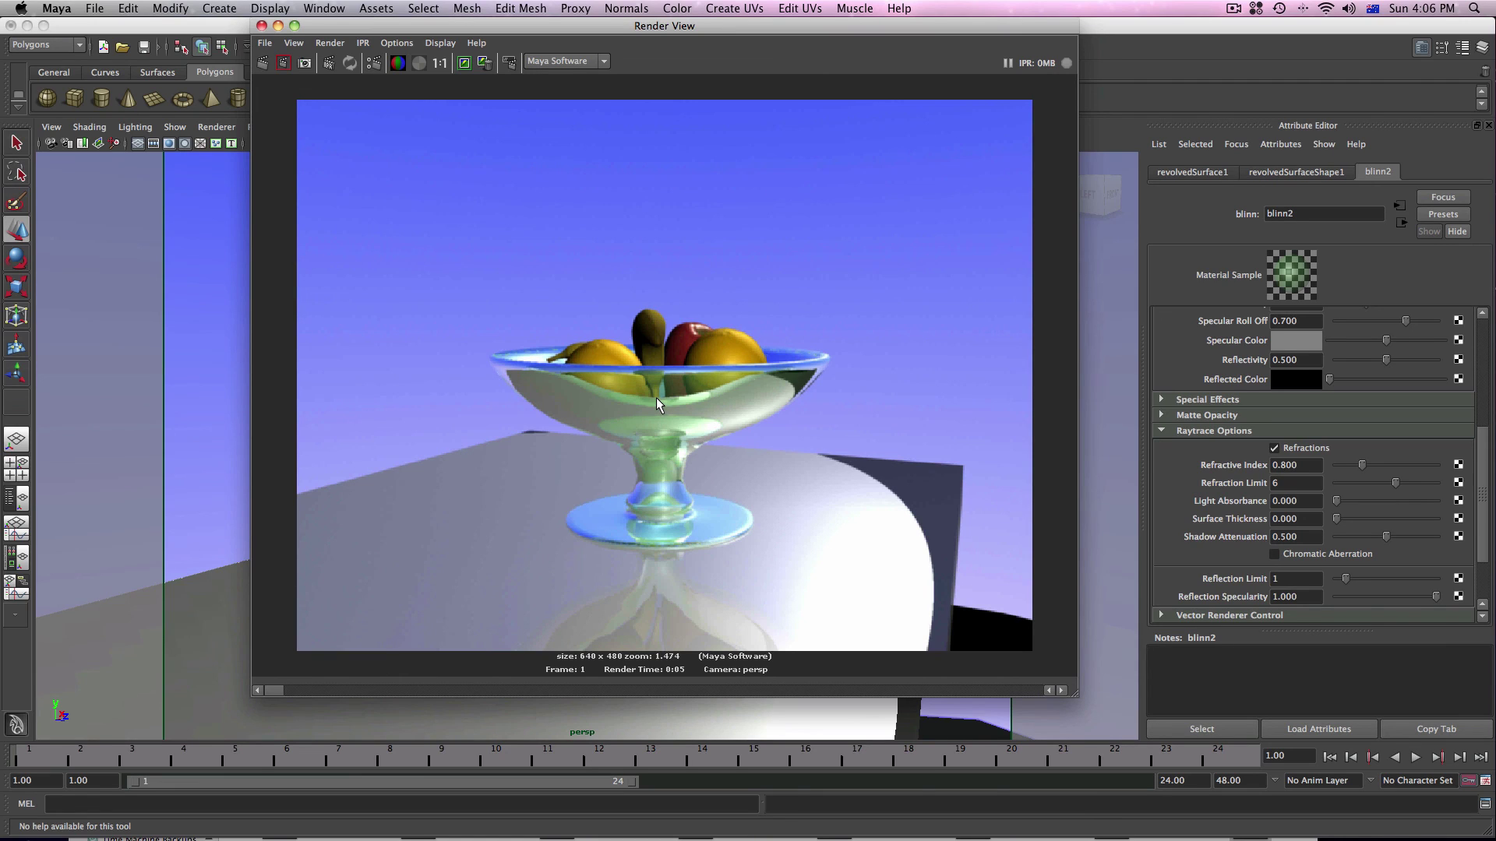
left_click(262, 27)
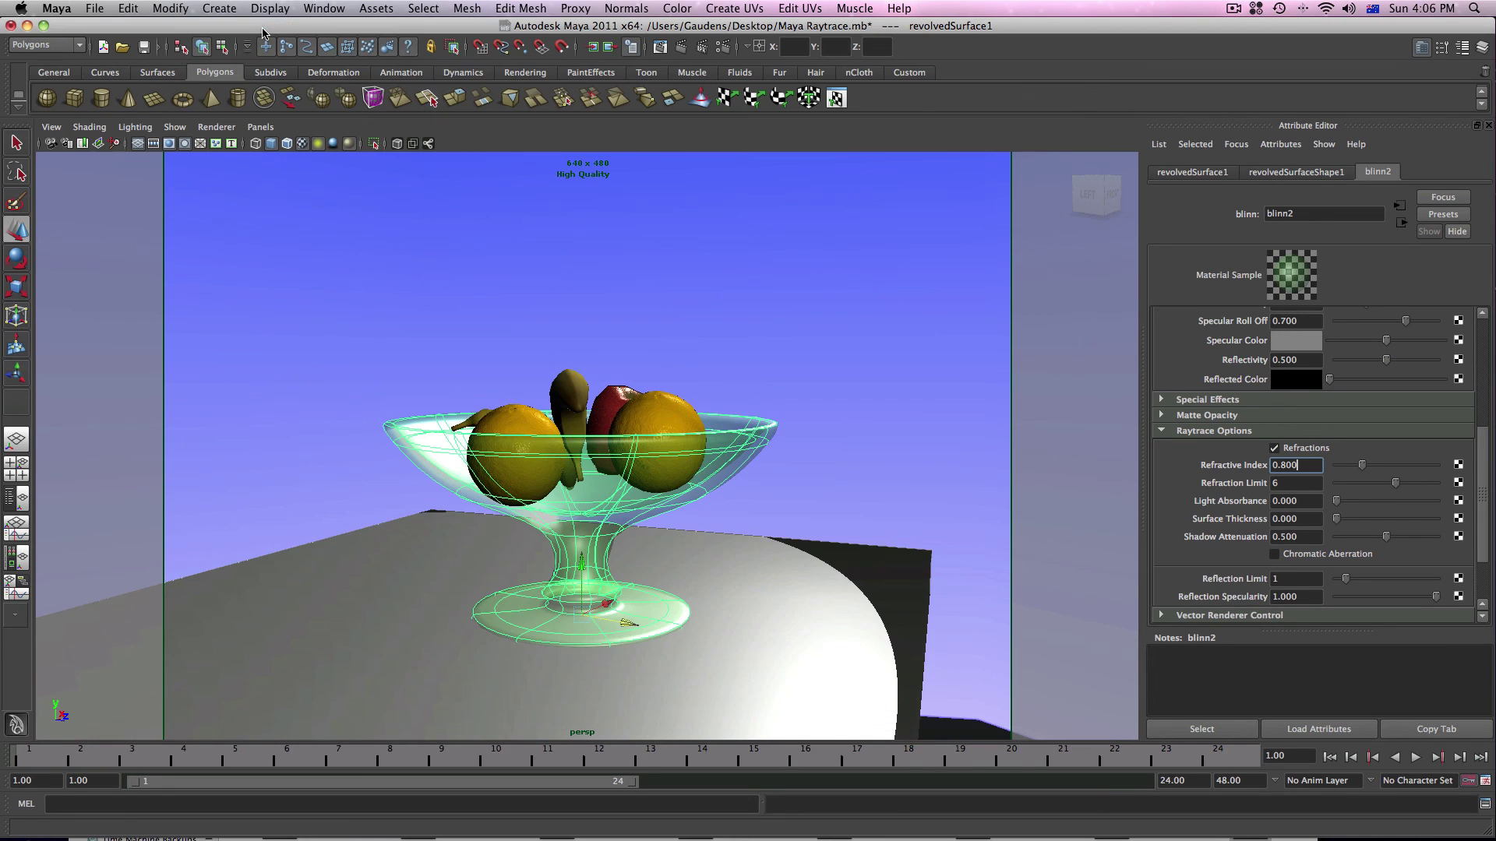
Step: Set the glass material's refractive index to 0.96 and render the scene to inspect the bowl up close
double_click(1284, 465)
type(".96")
key("Return")
left_click(679, 47)
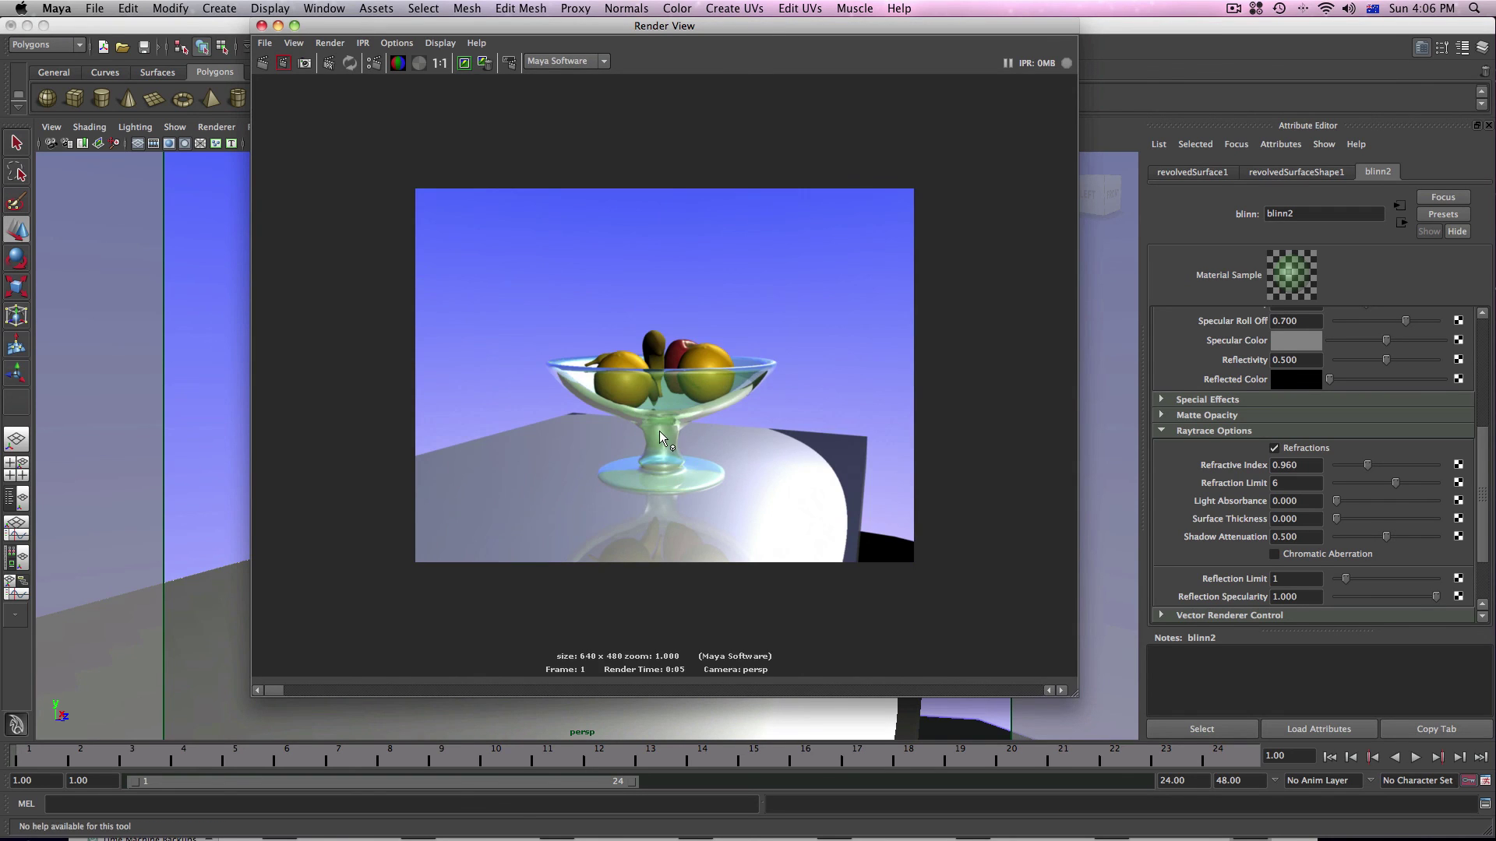
scroll(657, 427, "up", 5)
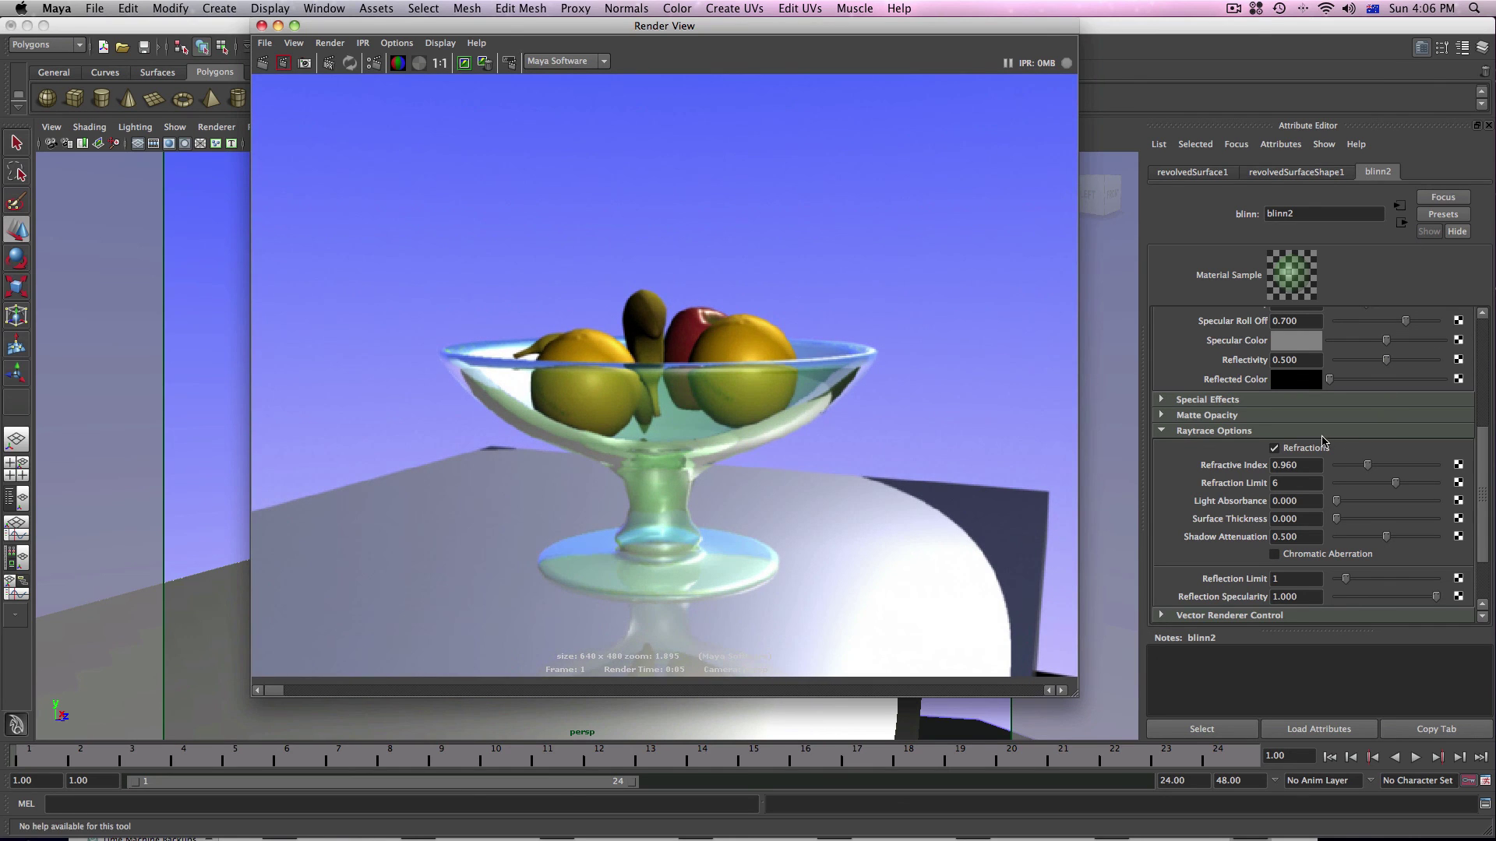
Step: Set the glass material's refractive index to 0.97, inspect a new render of the bowl up close, and close it
left_click(1291, 466)
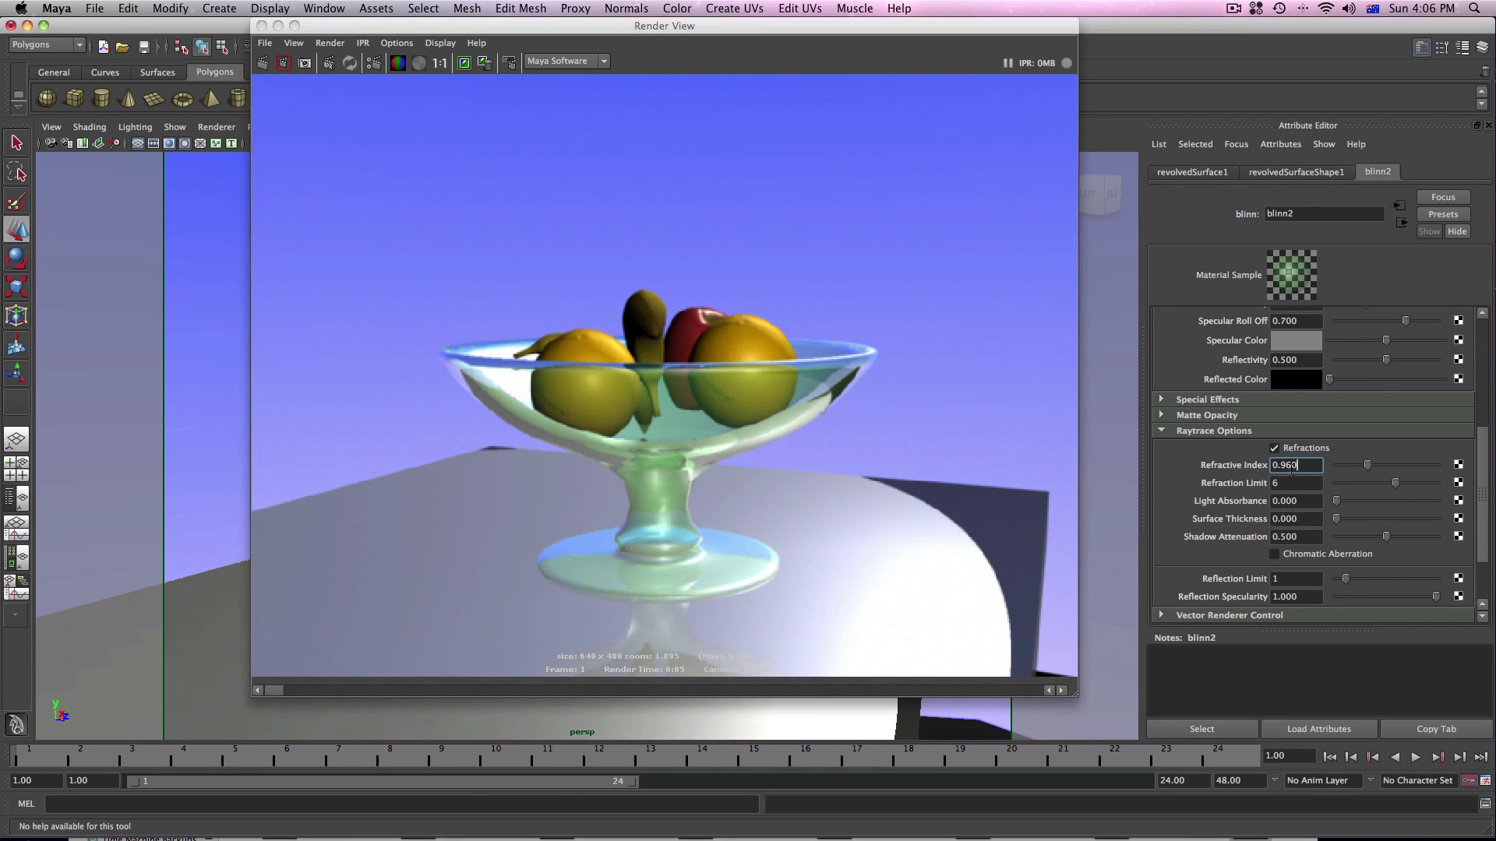
left_click(261, 26)
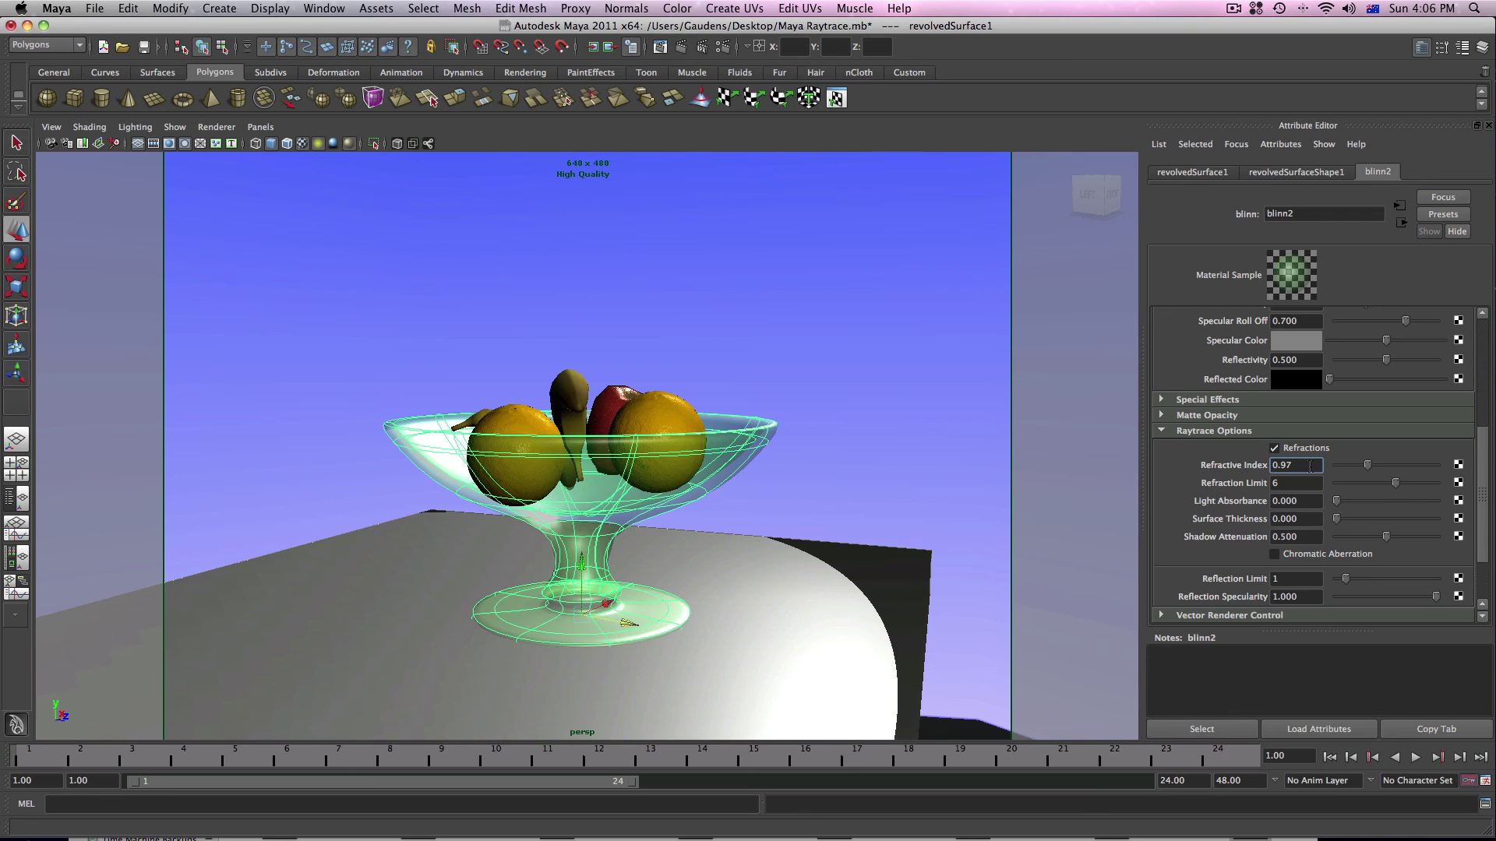
key("Return")
left_click(660, 47)
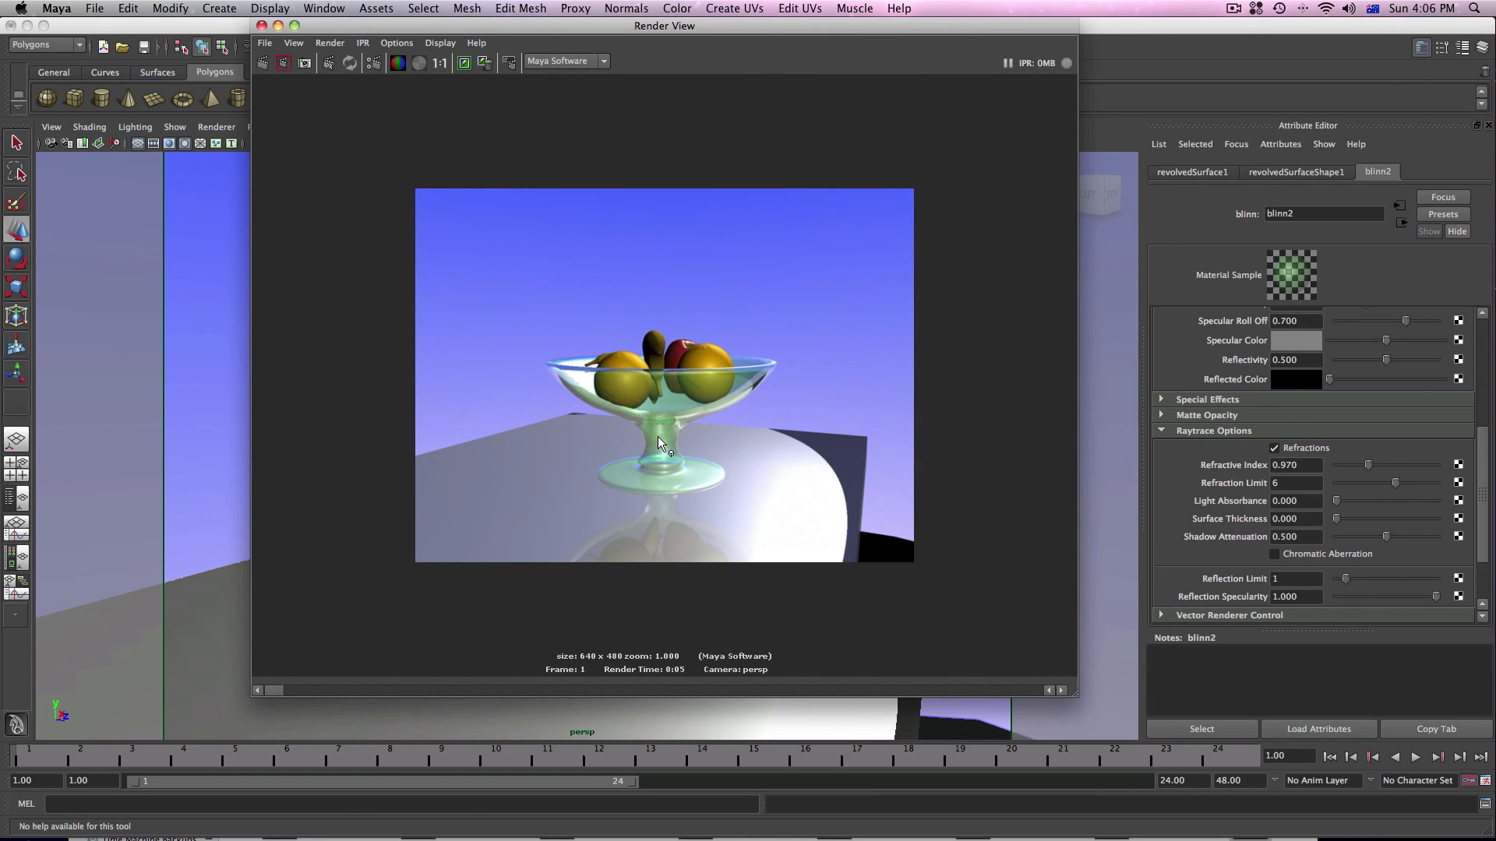
scroll(657, 435, "up", 2)
scroll(657, 435, "up", 2)
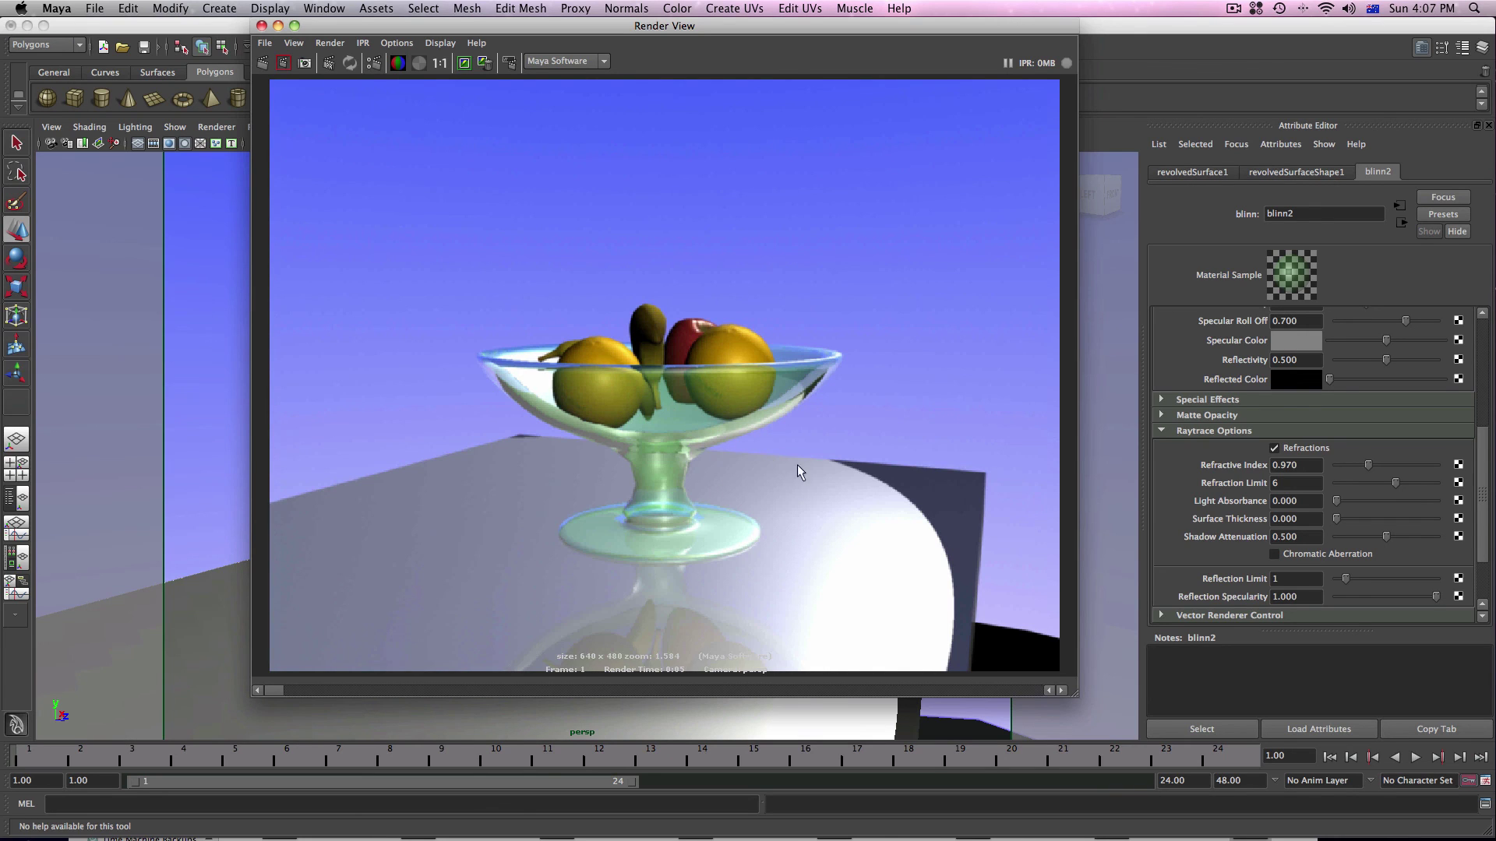
right_click_drag(853, 471, 759, 470, "alt")
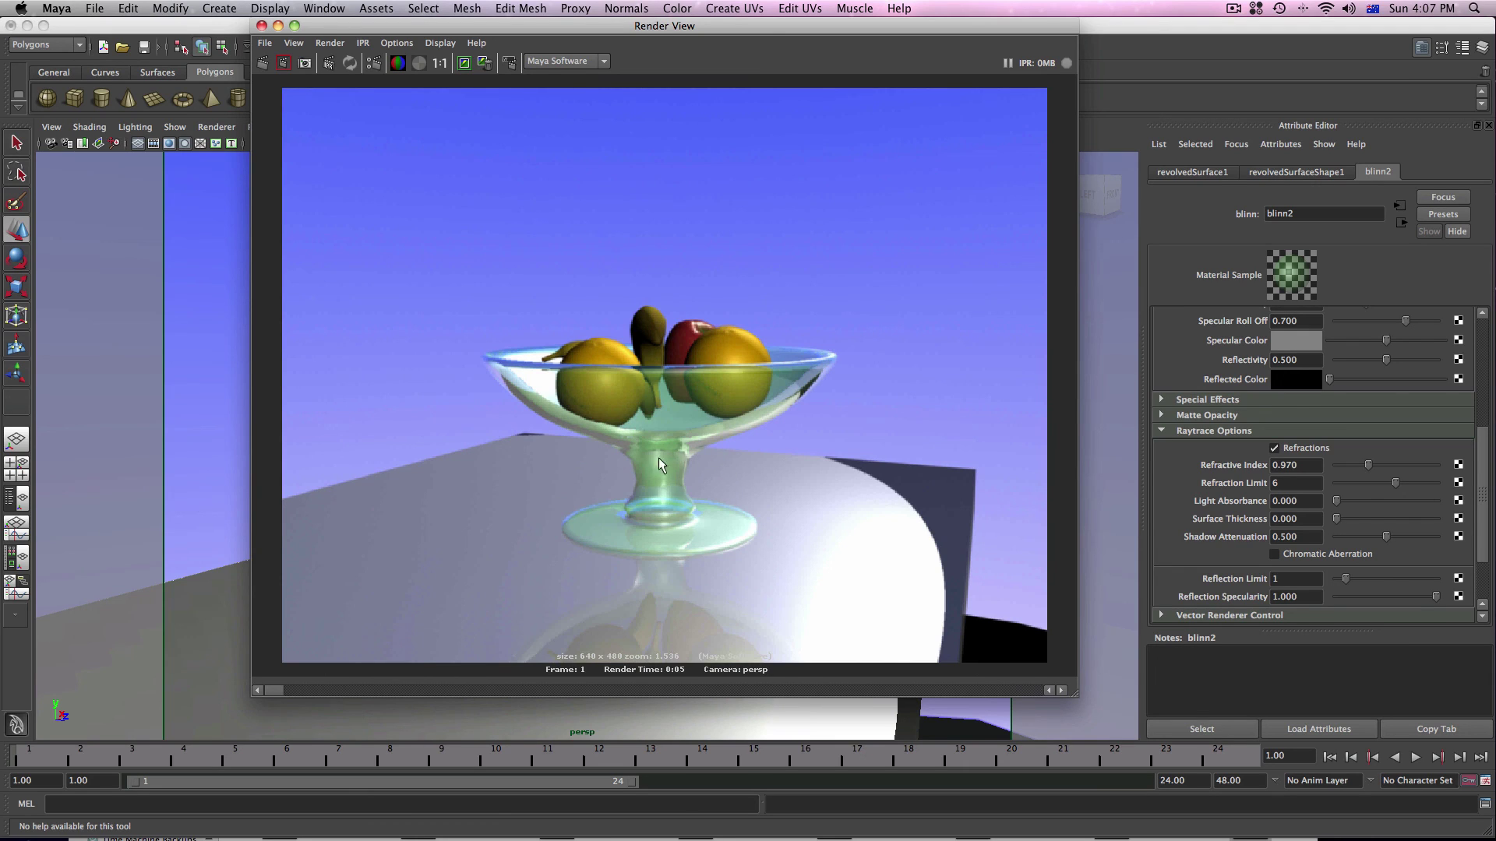
left_click(262, 26)
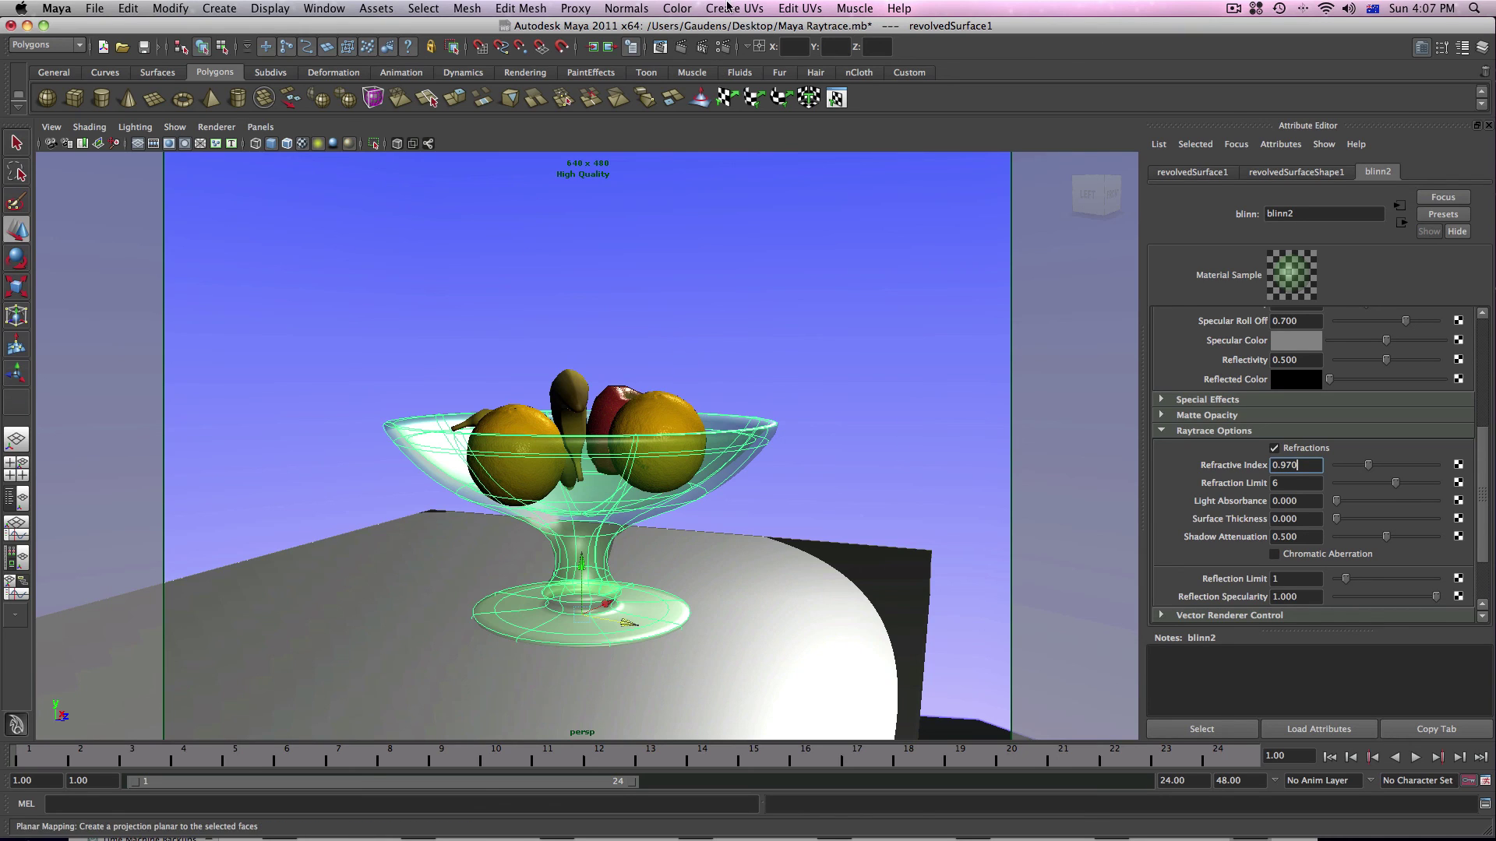
Step: Review the raytracing quality values in the render settings, moving the window clear of the bowl, and close it
left_click(726, 48)
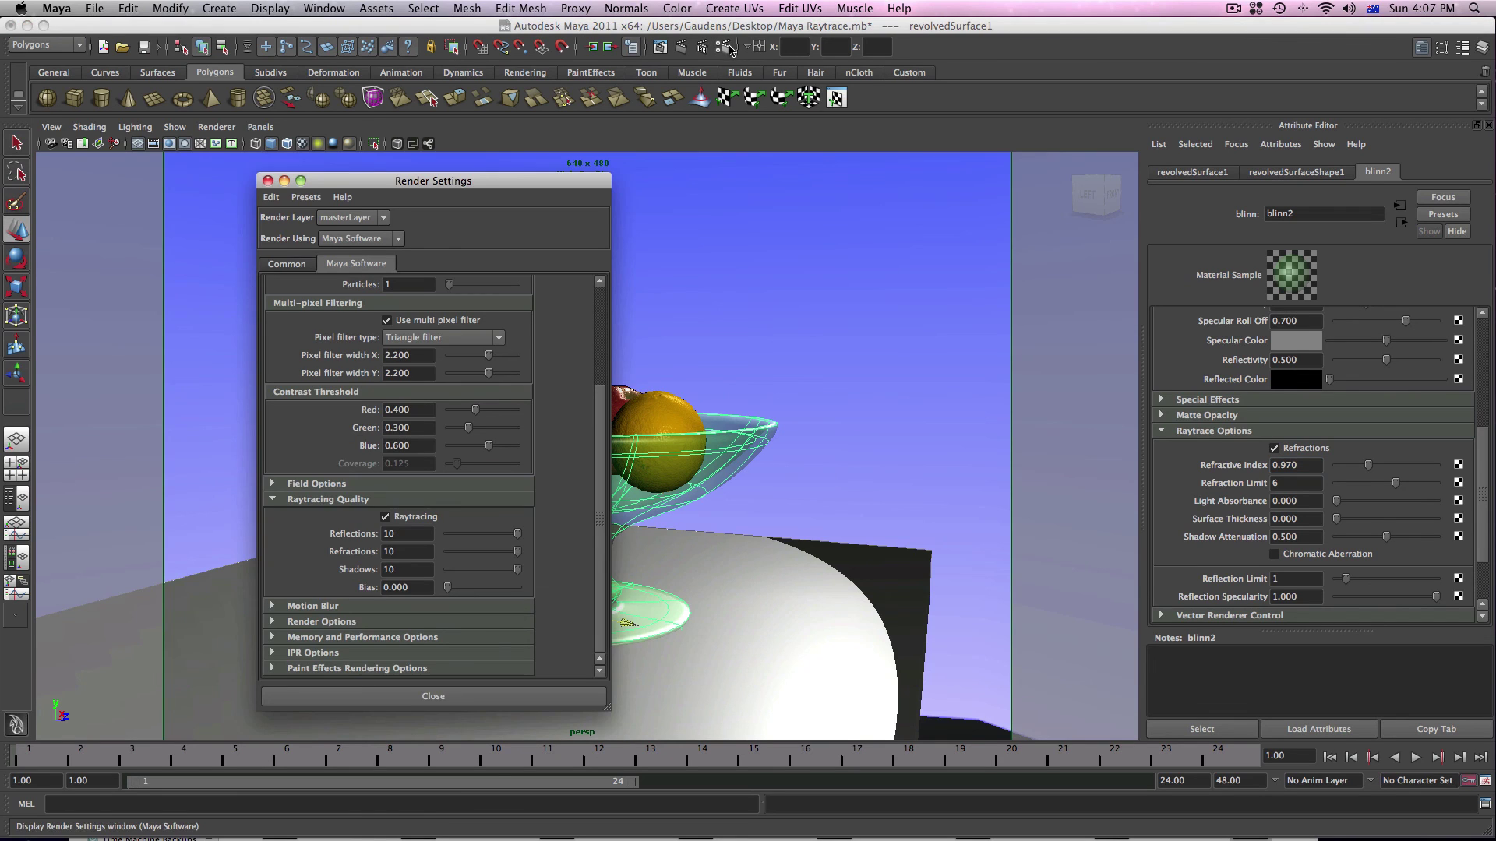
left_click_drag(485, 184, 452, 185)
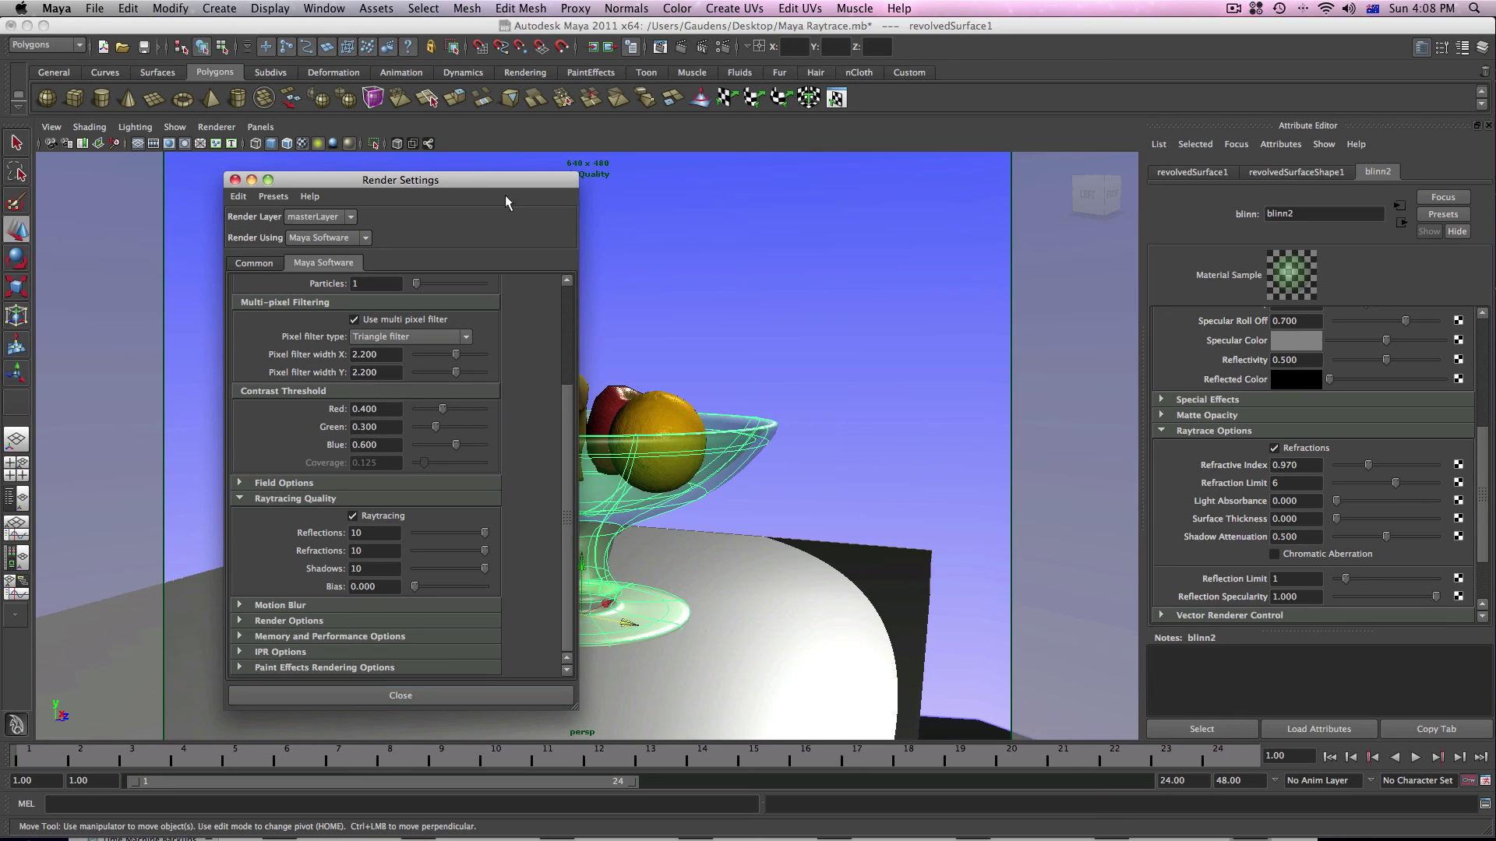
left_click_drag(461, 178, 346, 136)
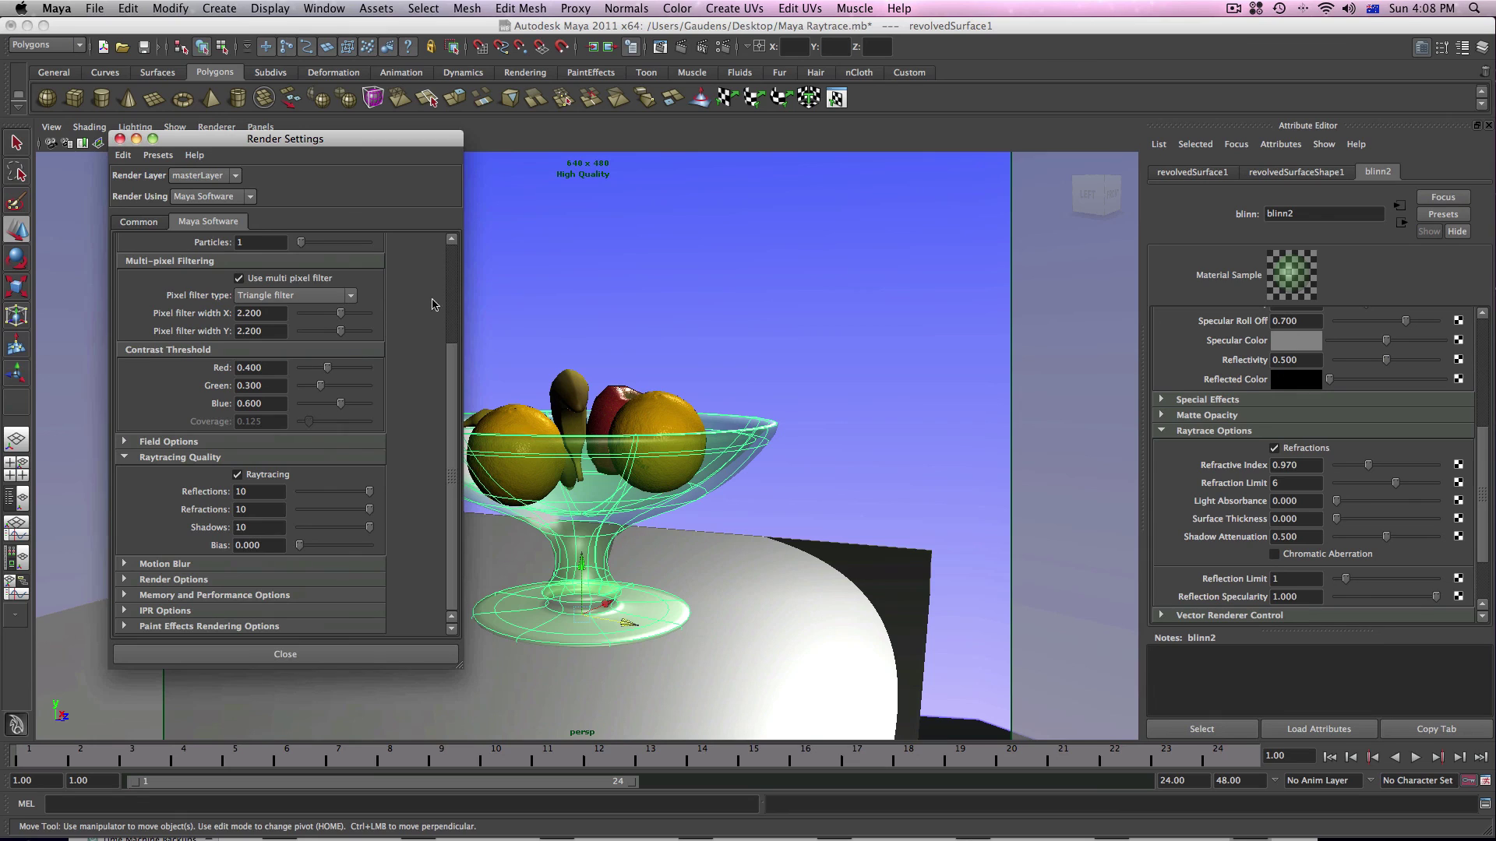
left_click(120, 138)
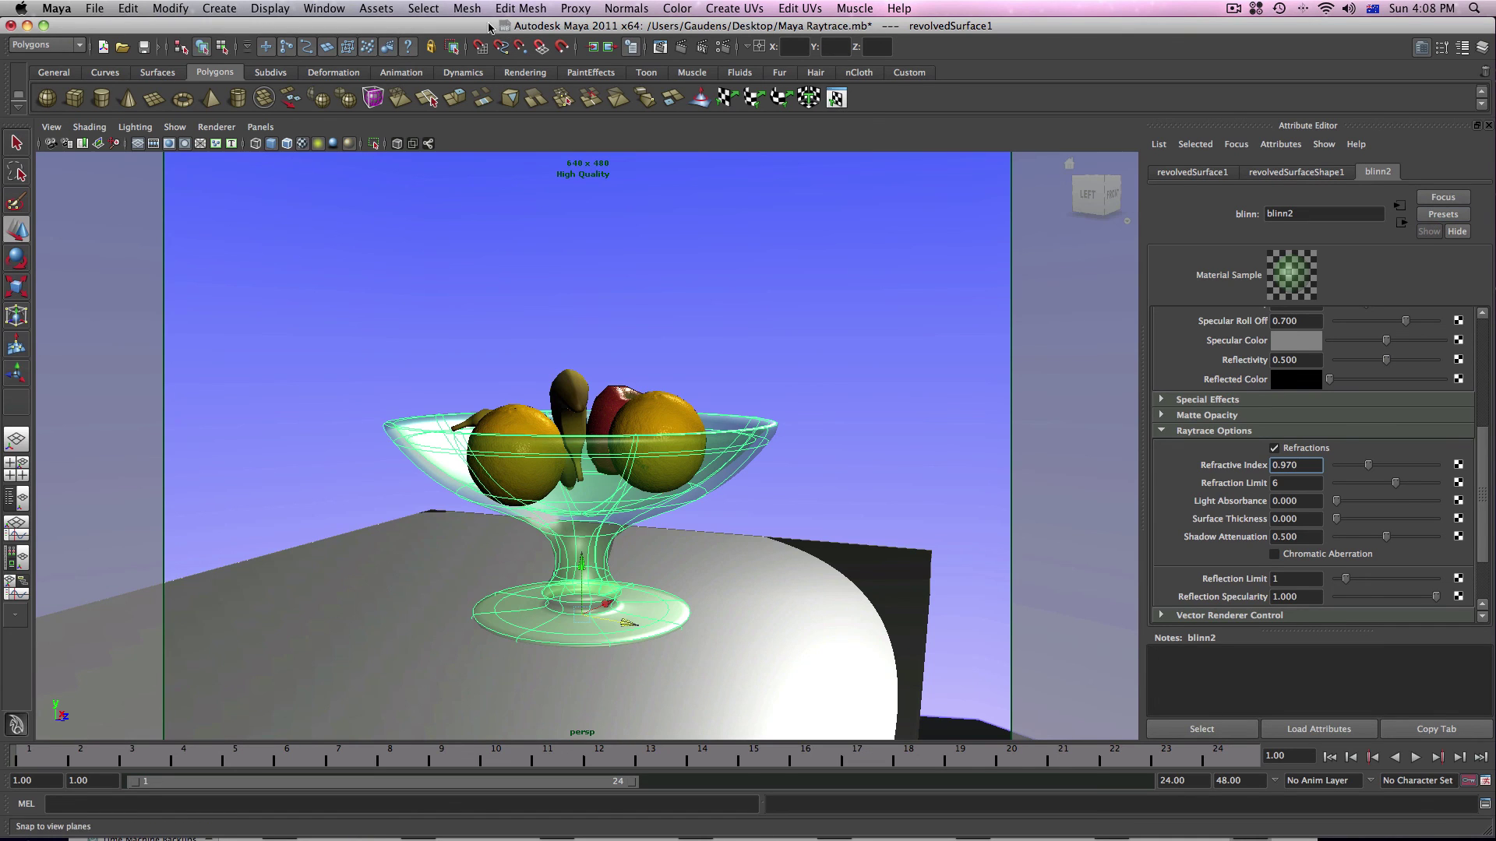
Step: Open the Outliner and select spotLight2 to show its light attributes
left_click(309, 11)
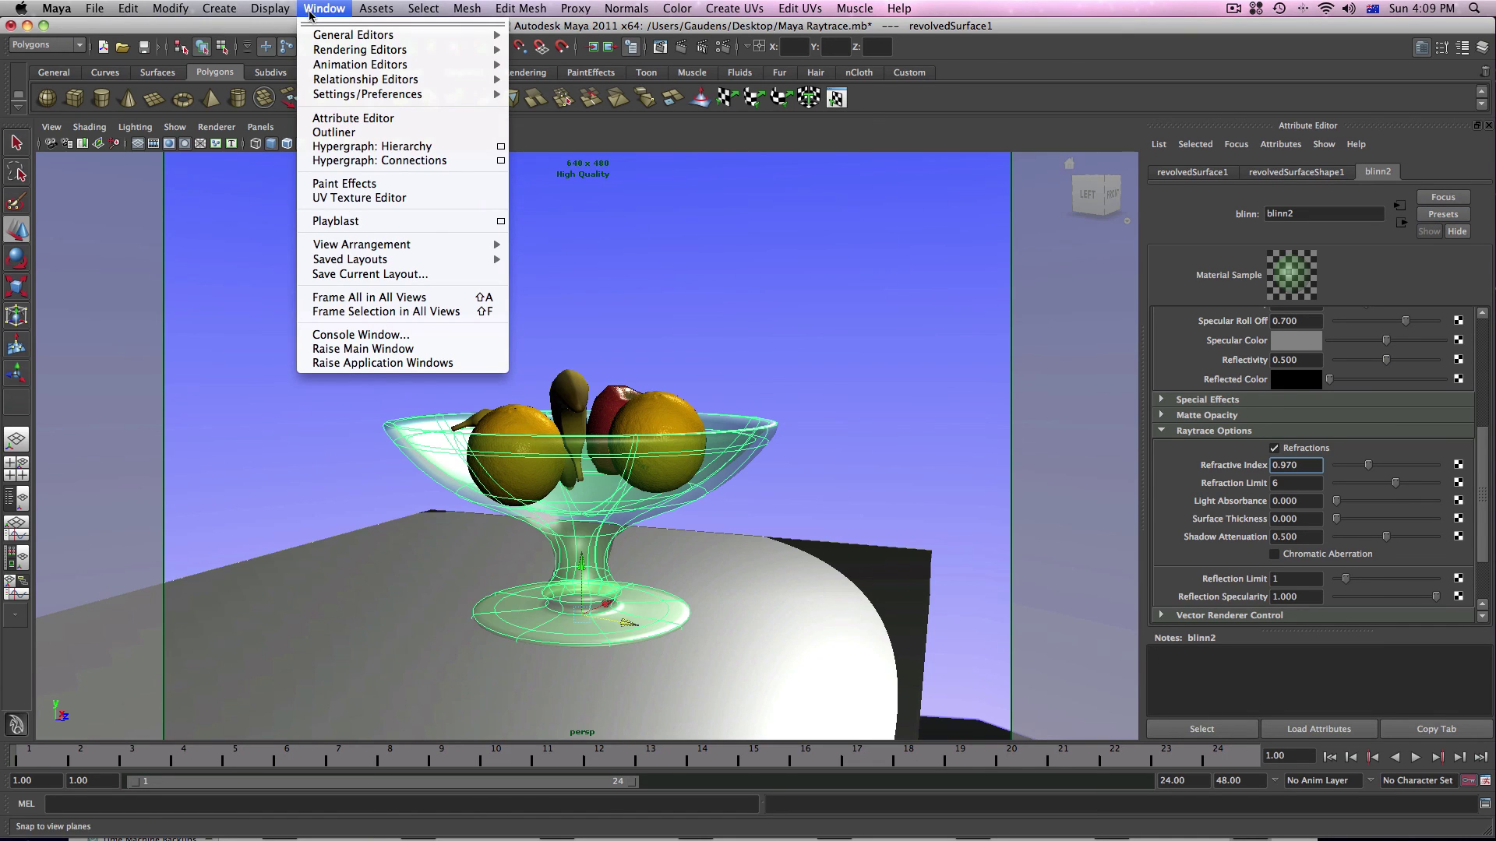
left_click(335, 132)
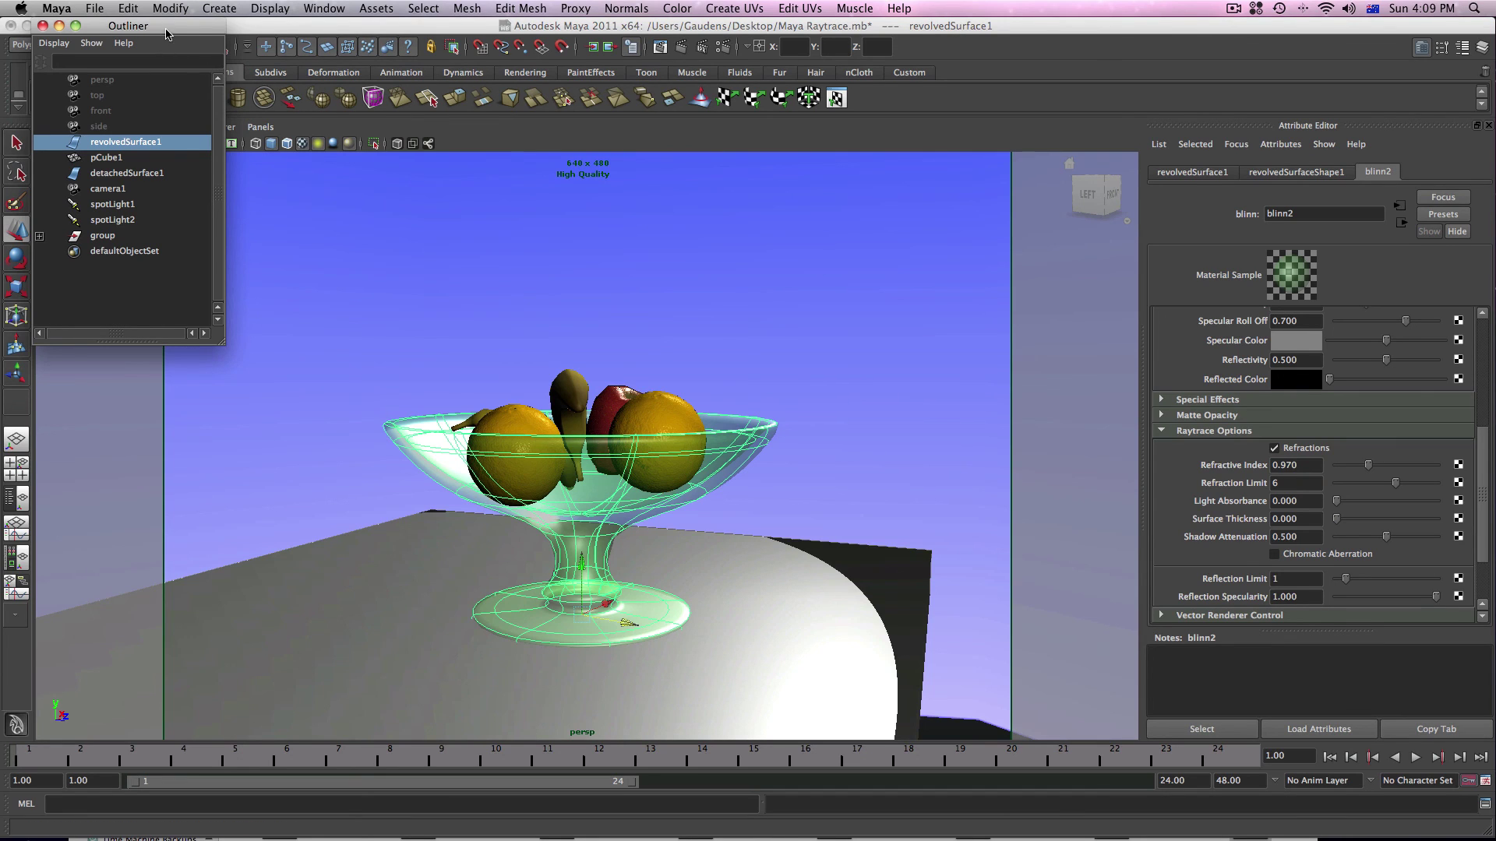
left_click_drag(165, 25, 251, 88)
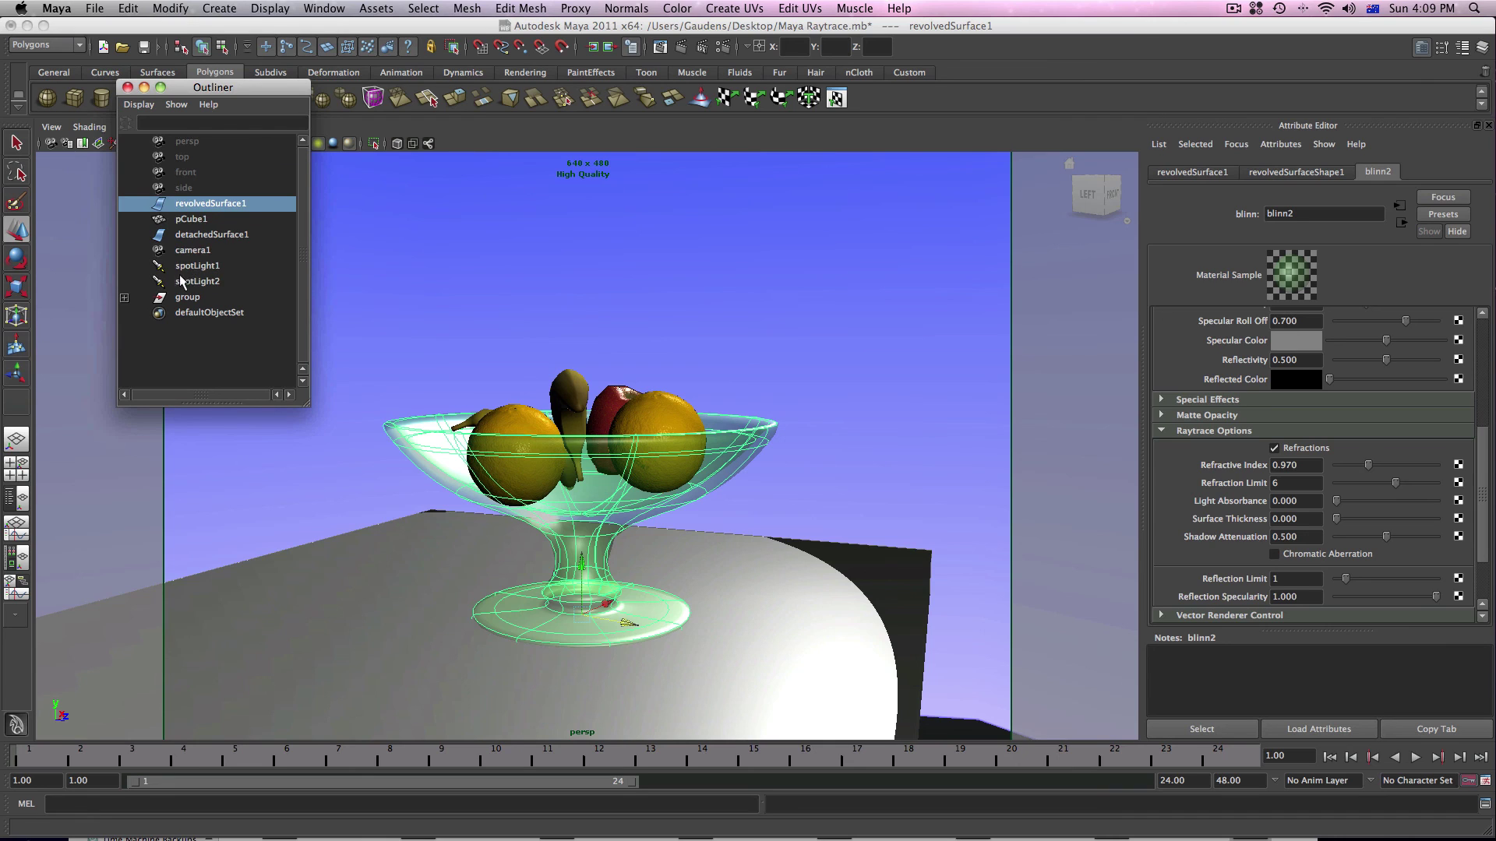
left_click(208, 282)
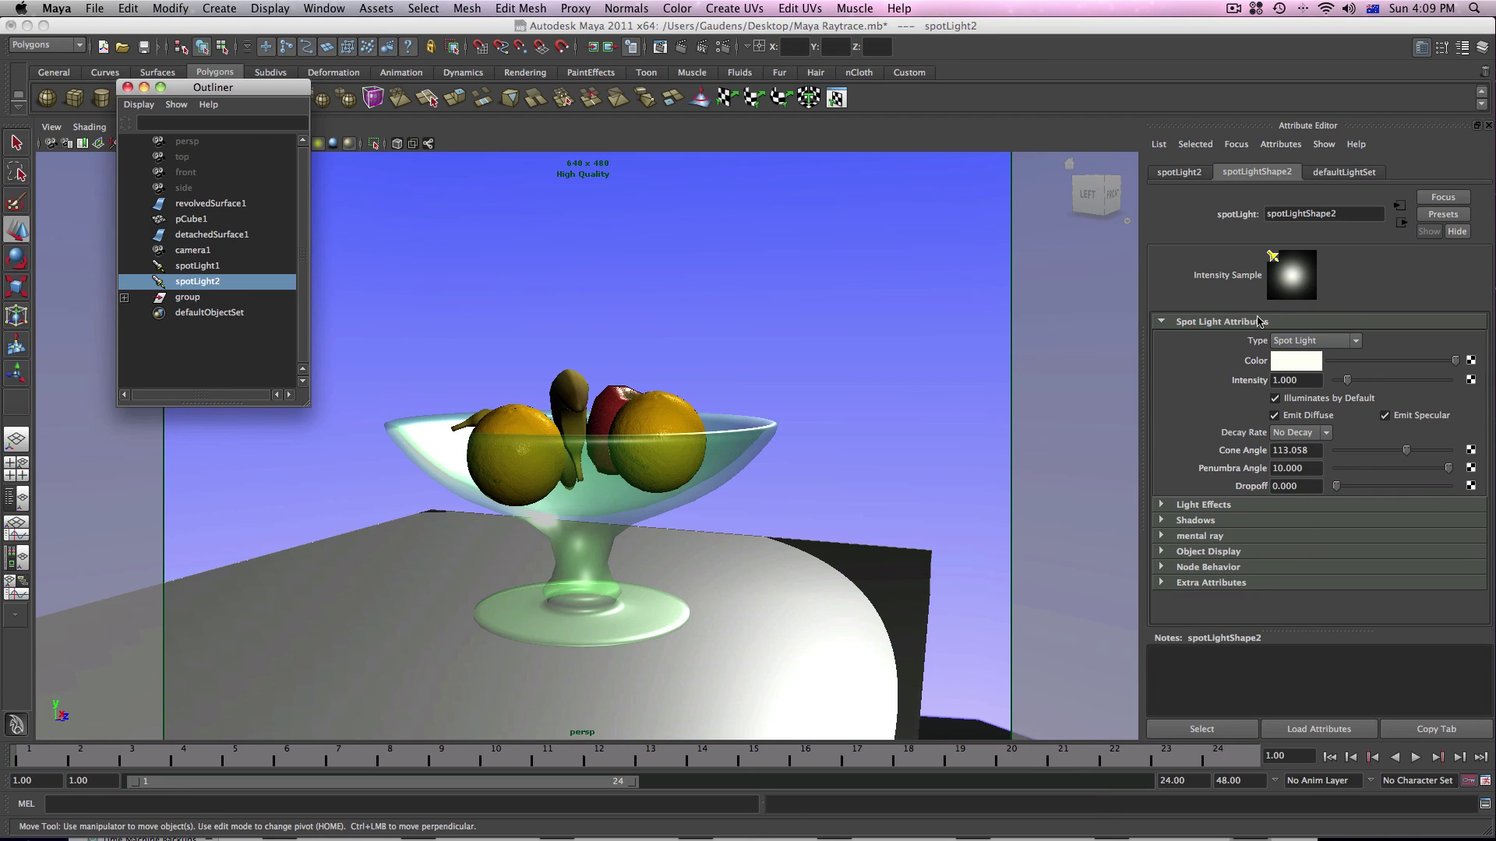
Step: Expand spotLight2's shadow attributes and examine its depth map and raytrace shadow options
left_click(1160, 522)
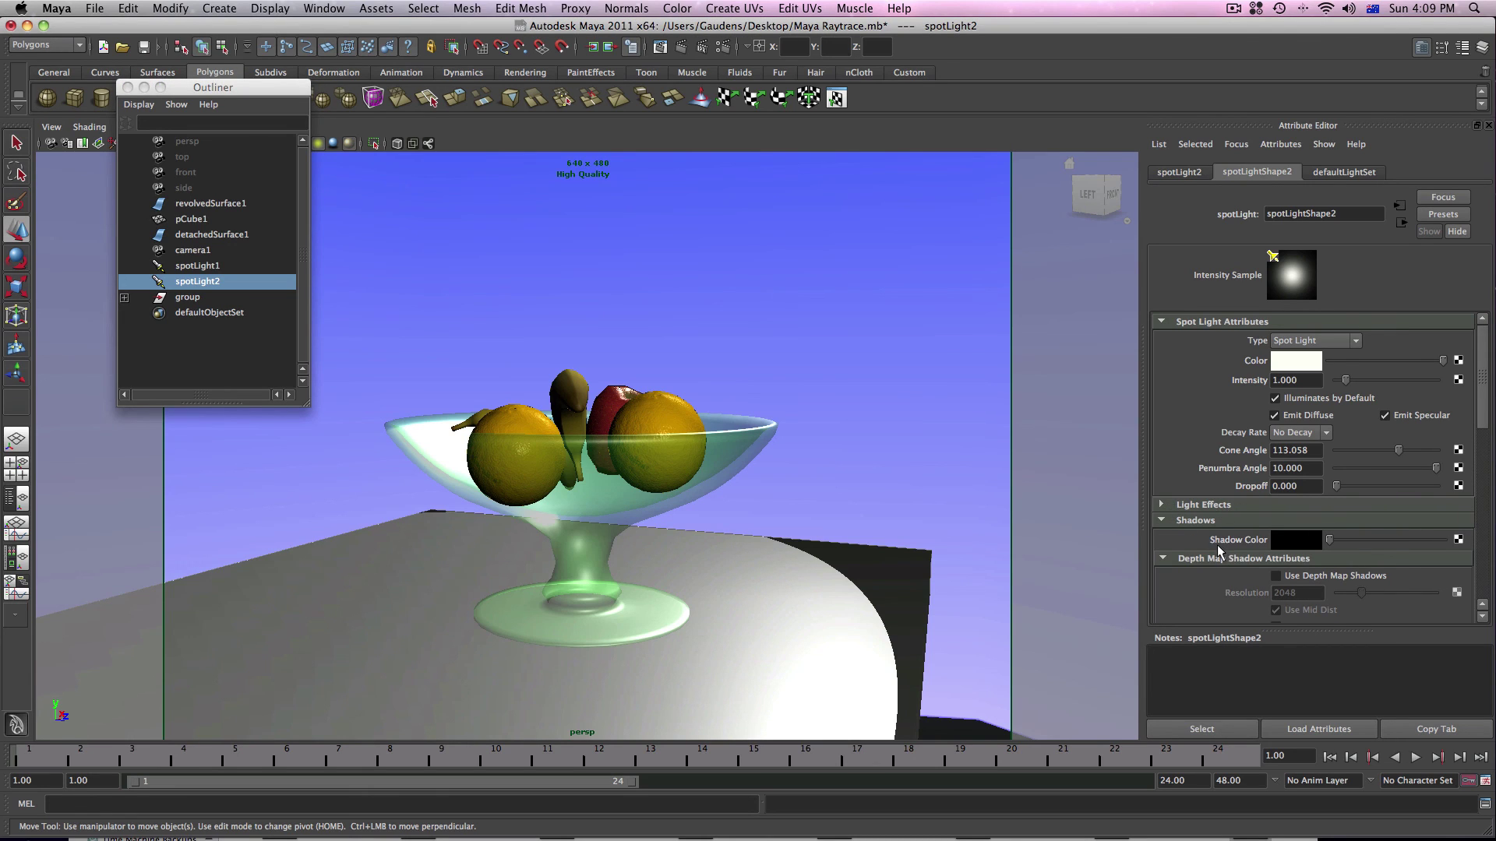
scroll(1219, 544, "down", 3)
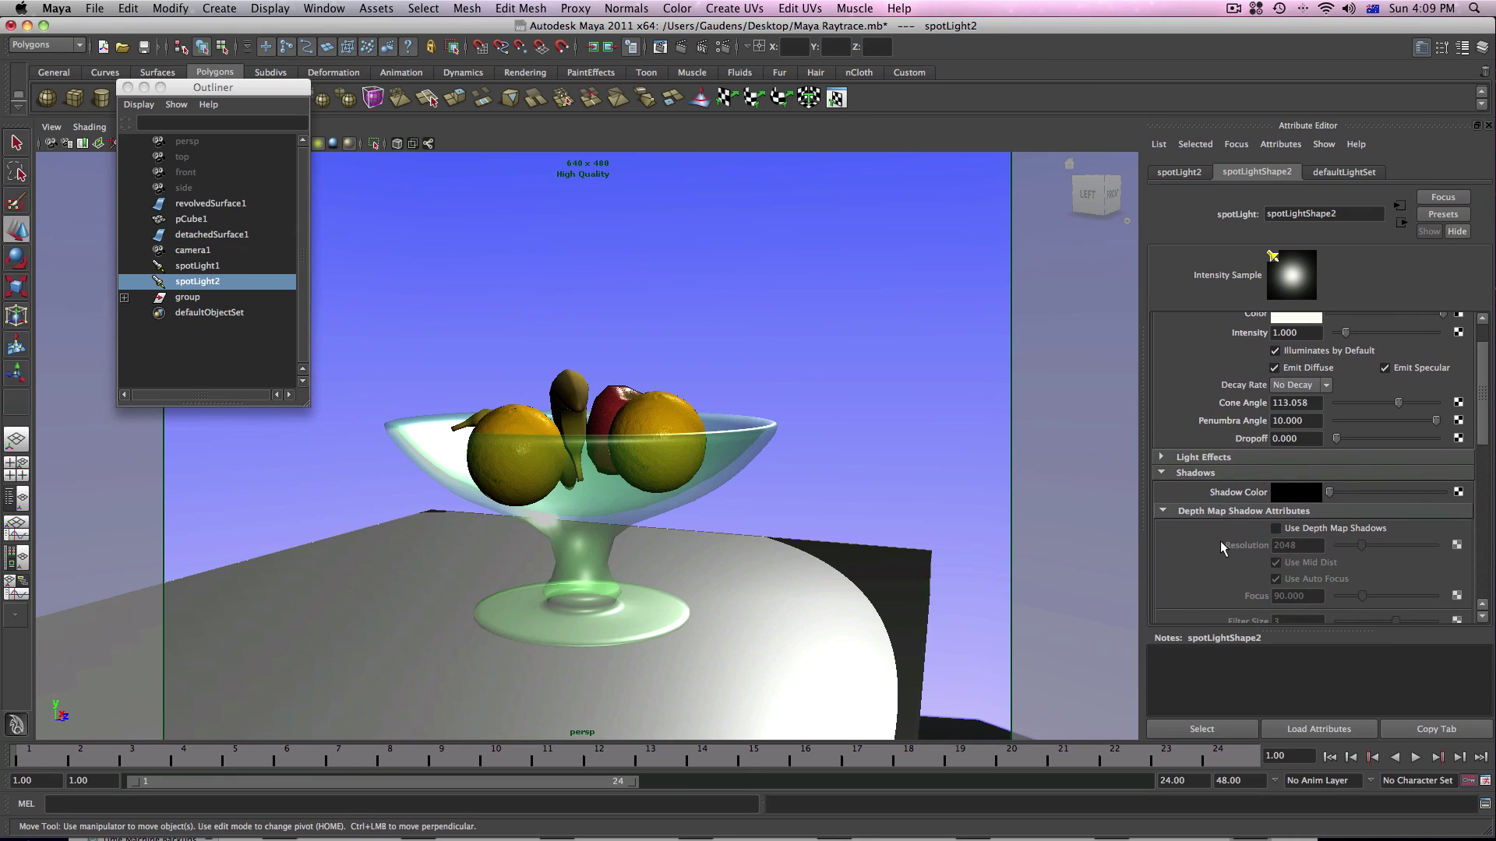
scroll(1220, 541, "down", 2)
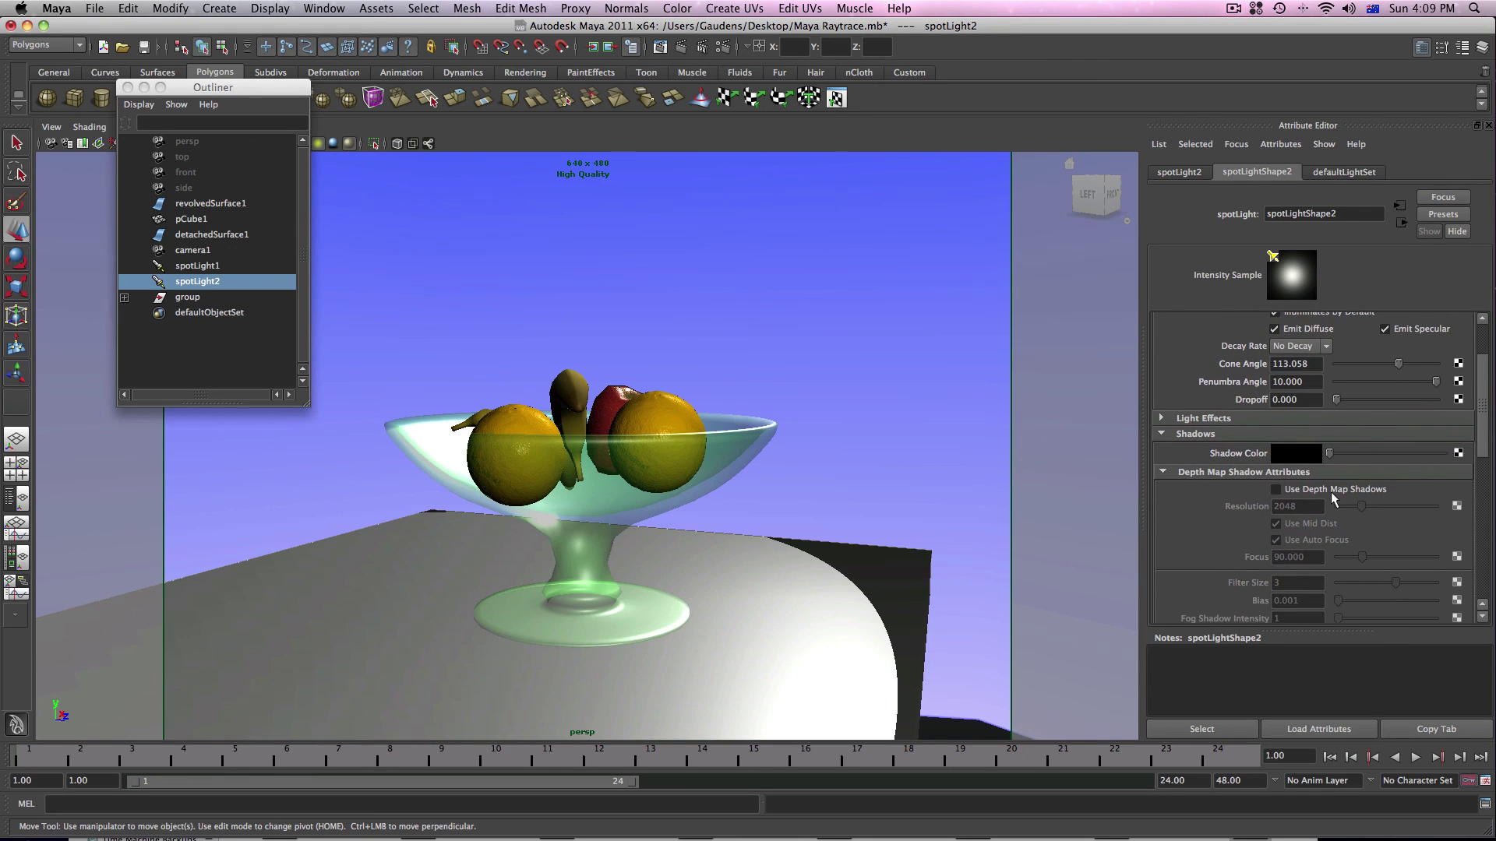
scroll(1301, 474, "down", 3)
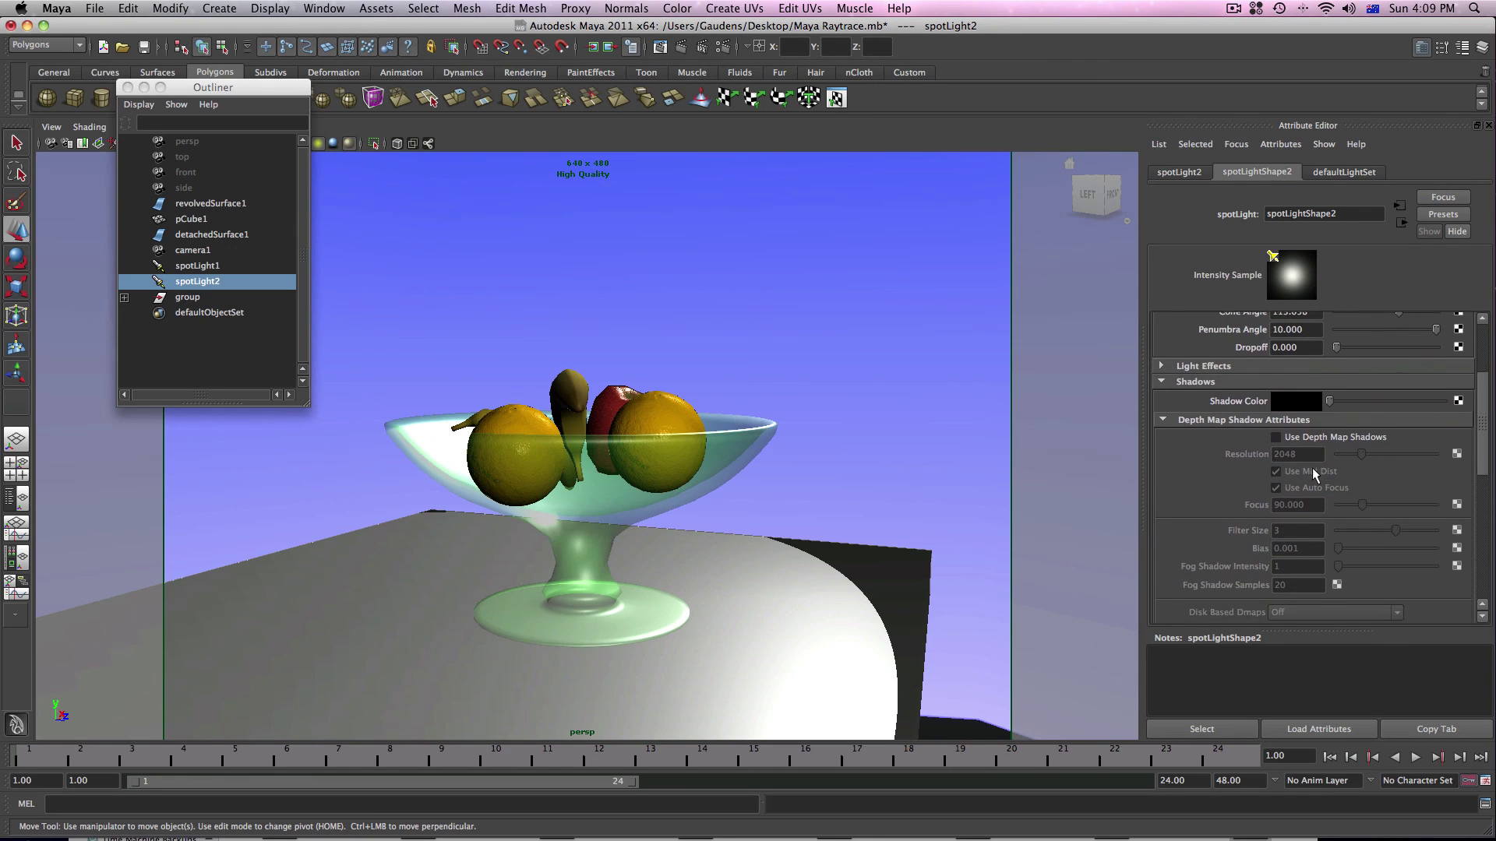
scroll(1312, 469, "down", 3)
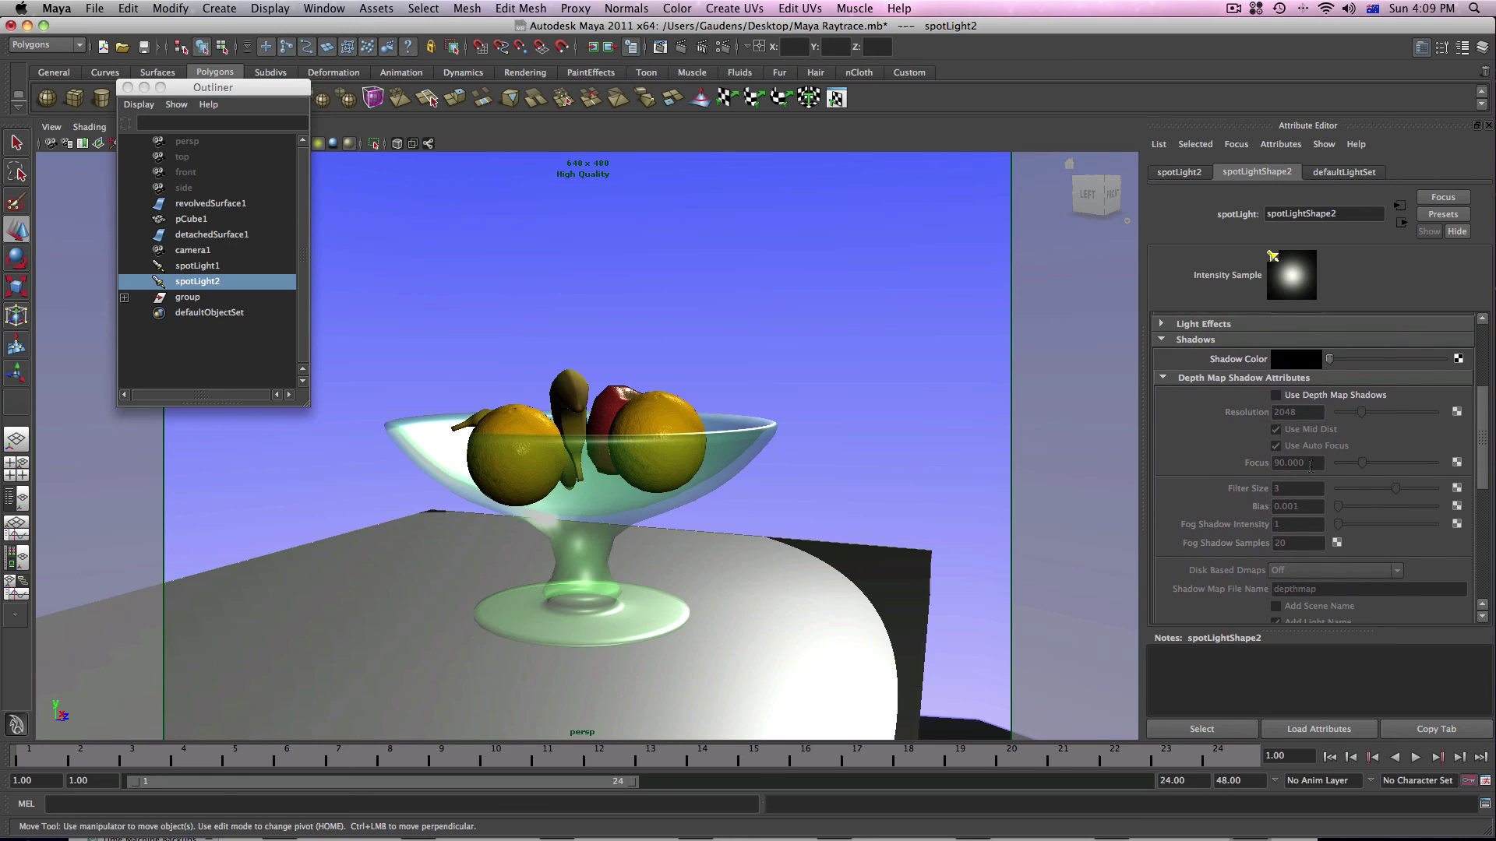
scroll(1311, 464, "down", 6)
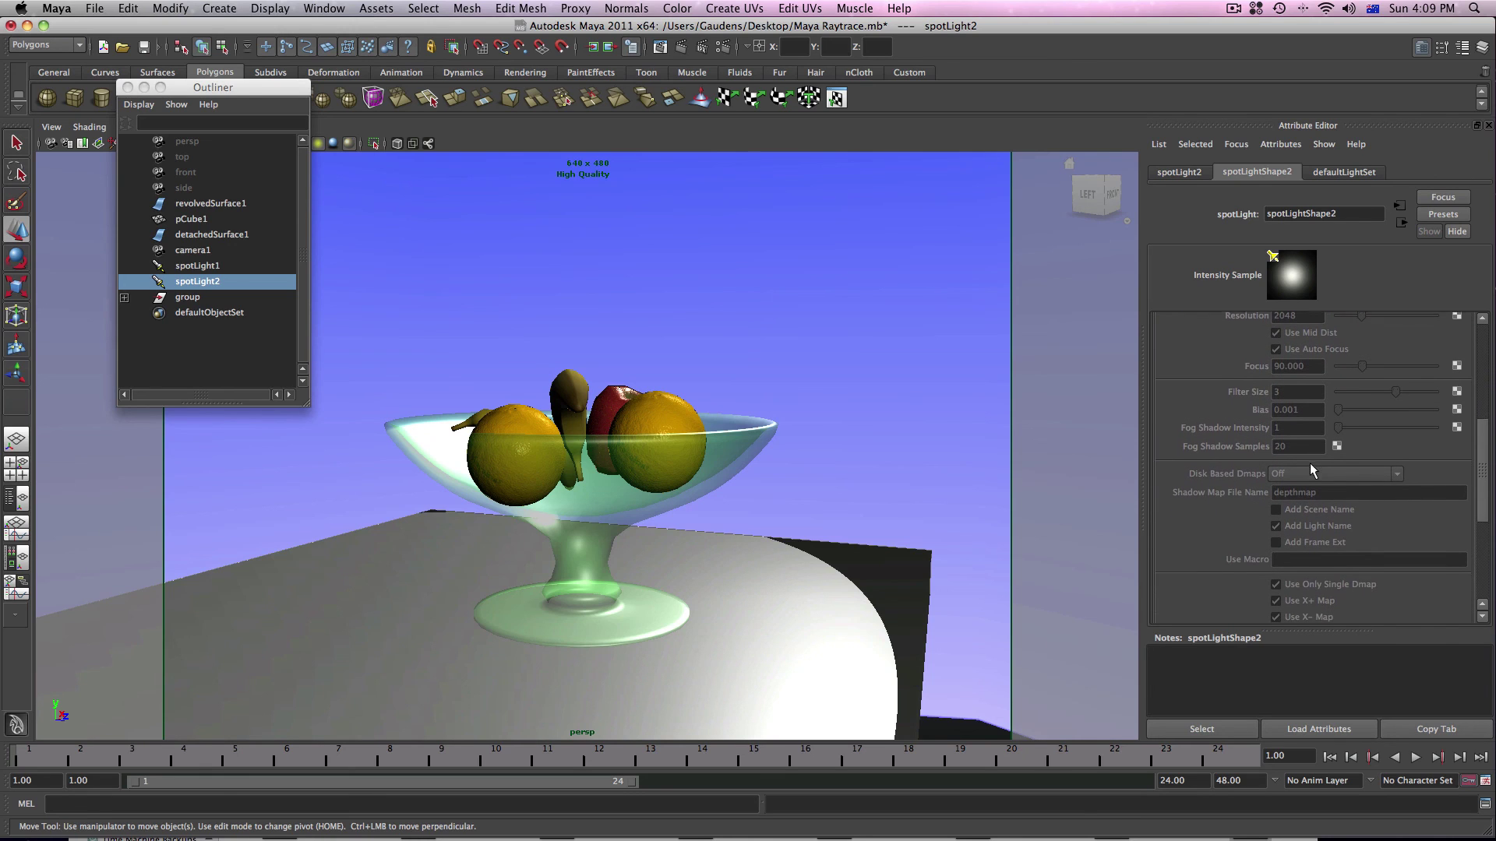
scroll(1311, 463, "down", 3)
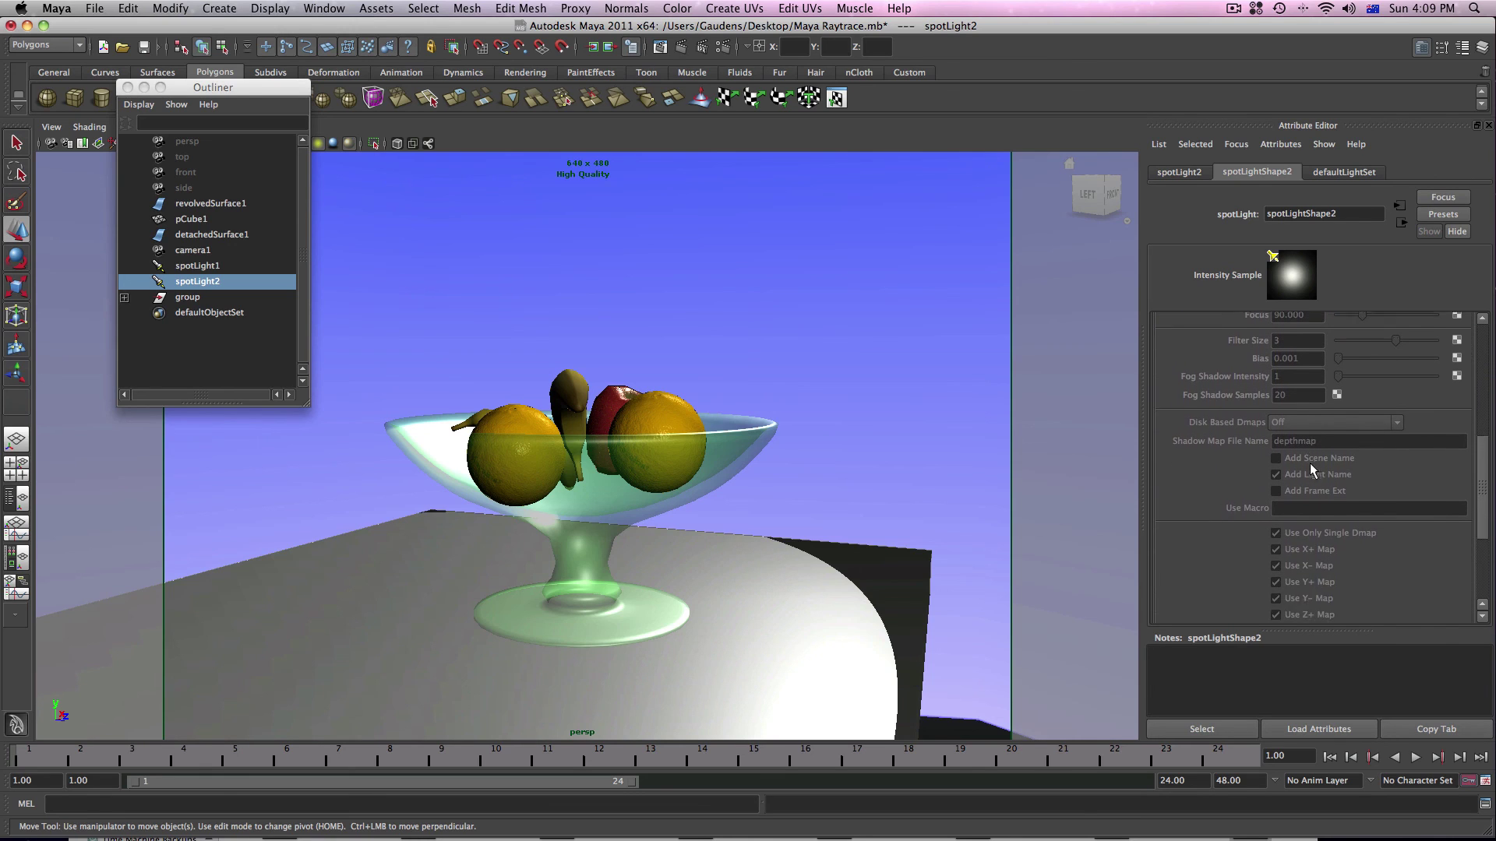
scroll(1311, 462, "down", 4)
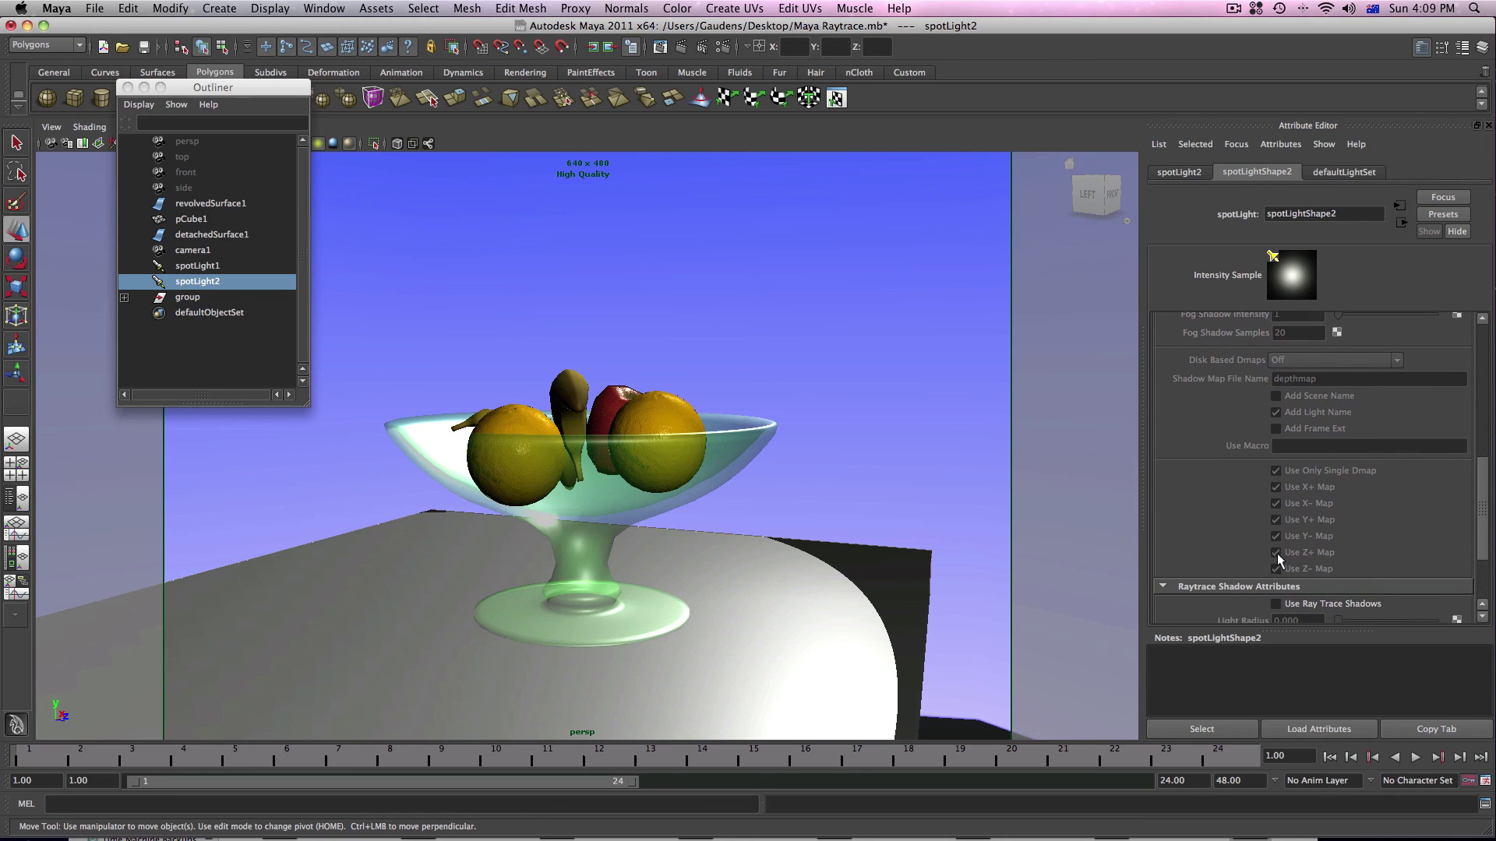
scroll(1278, 553, "down", 4)
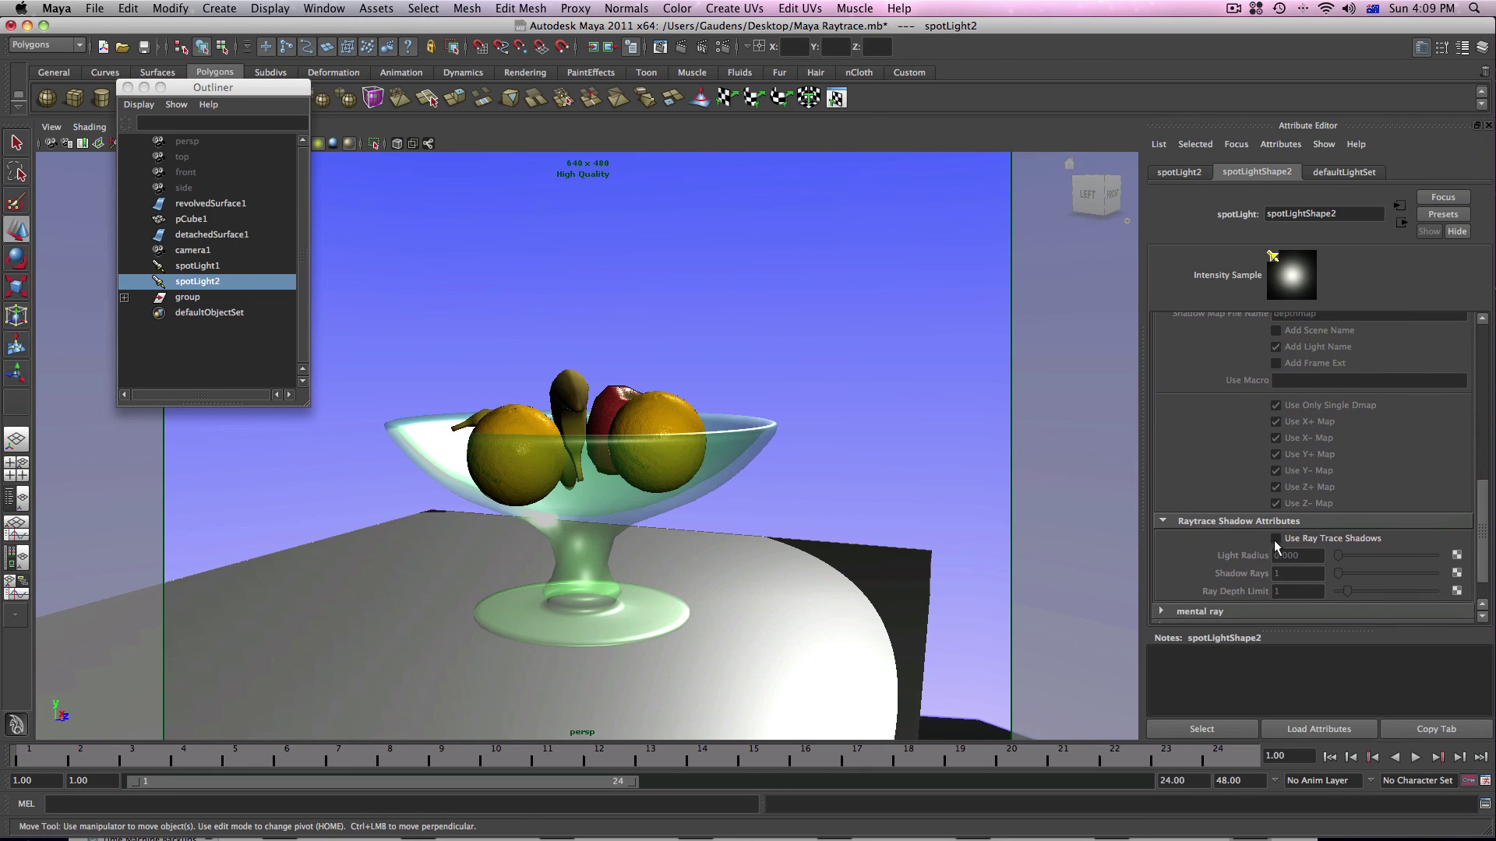
scroll(1277, 540, "down", 1)
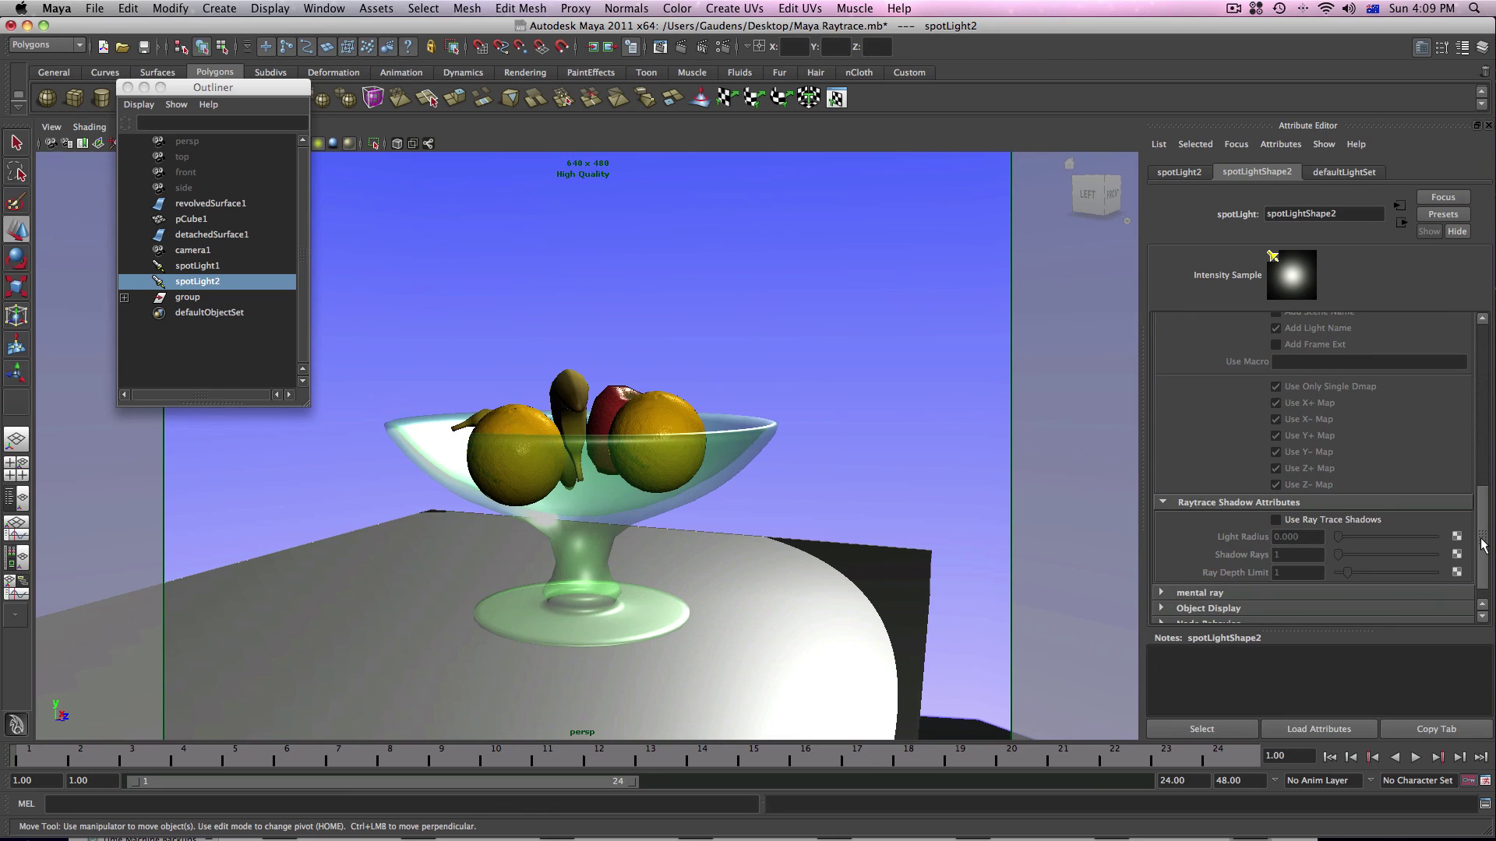
Step: Enable depth map shadows for spotLight2 and close the Outliner
left_click_drag(1479, 546, 1482, 434)
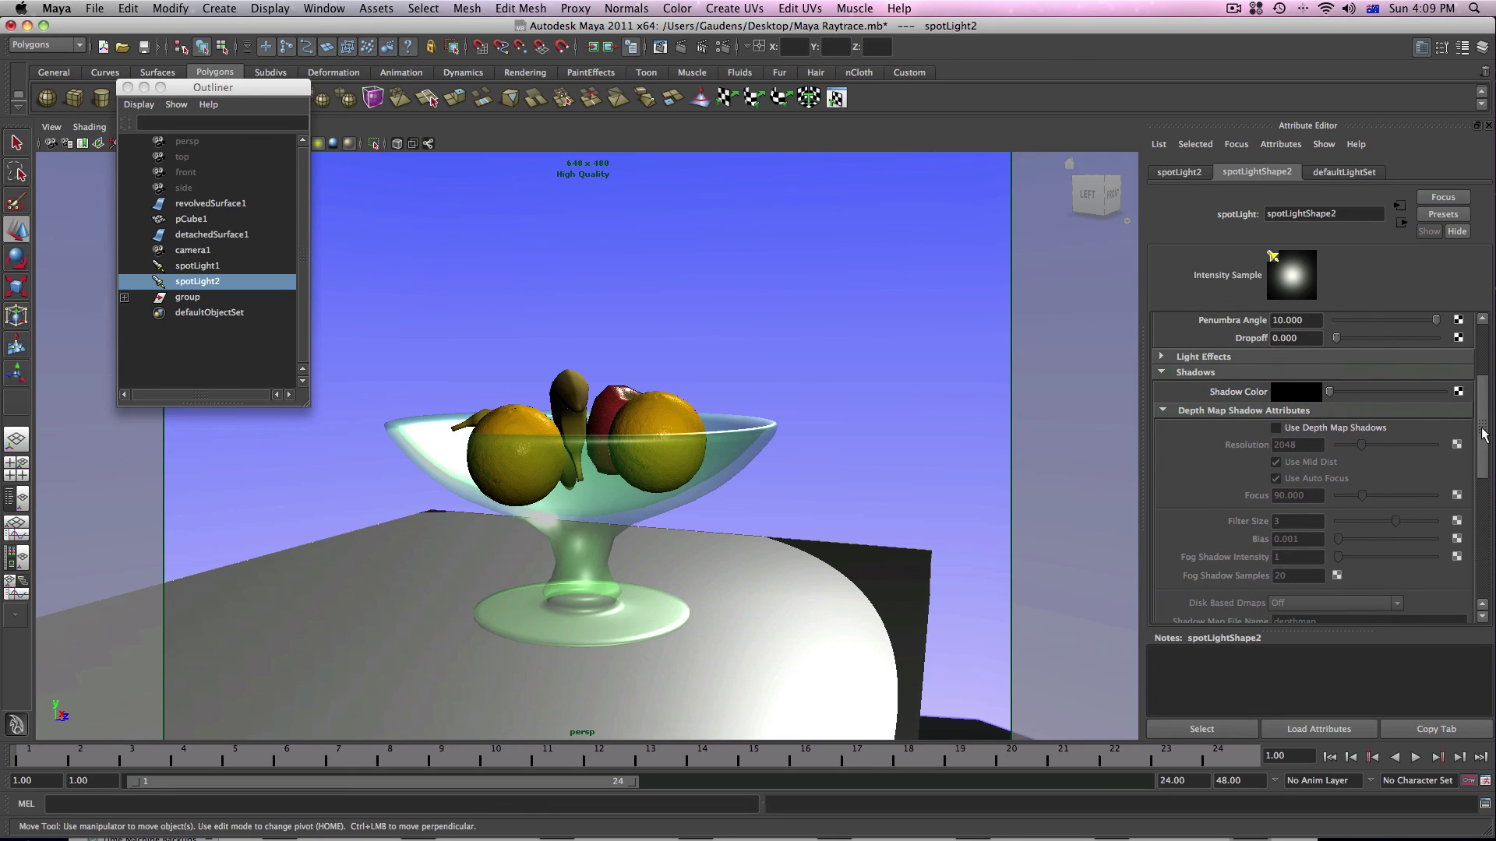
left_click(1297, 429)
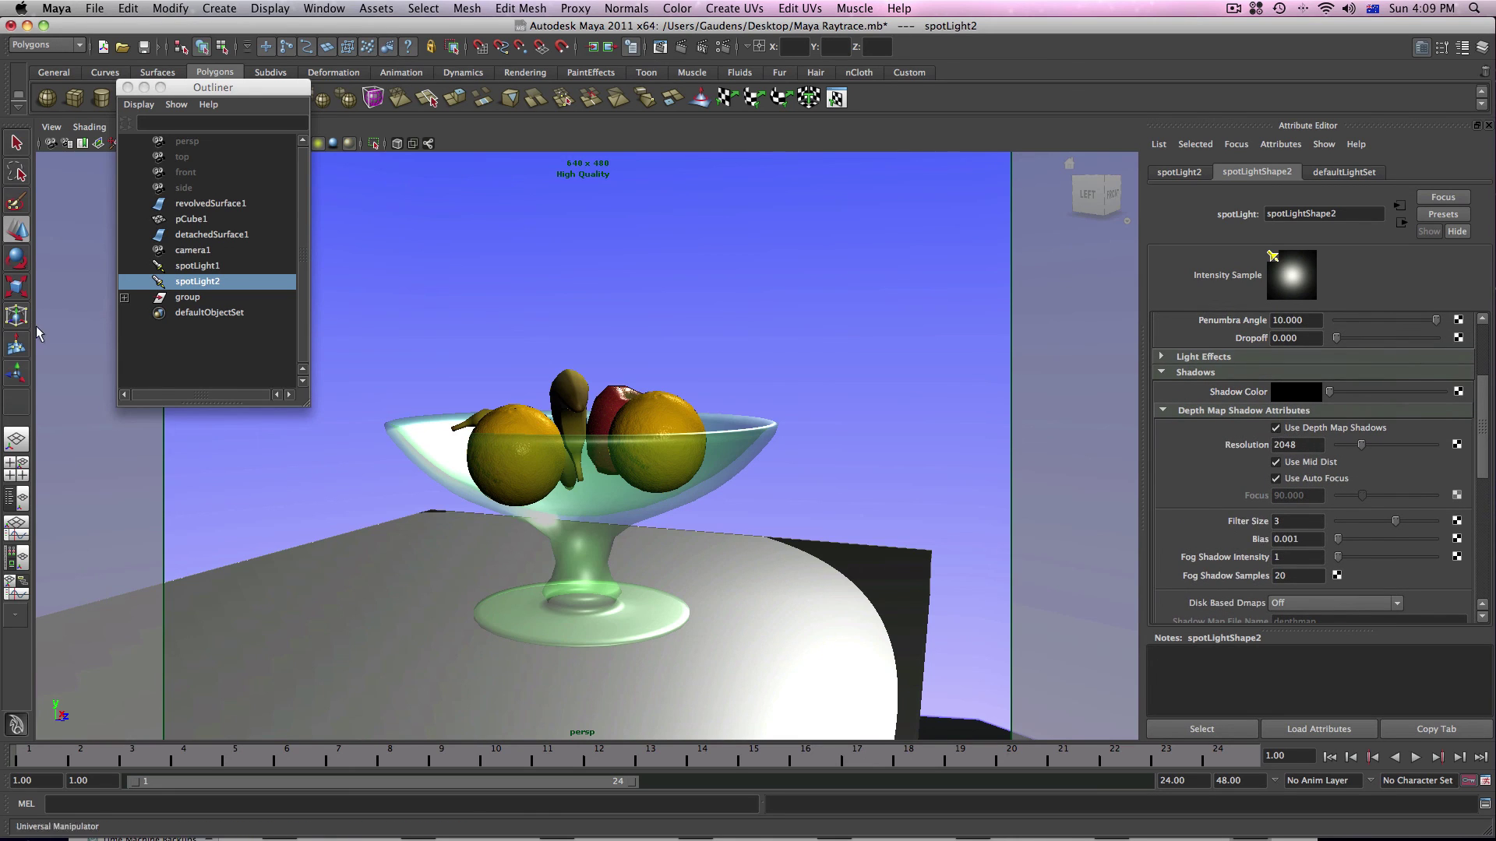
left_click(127, 87)
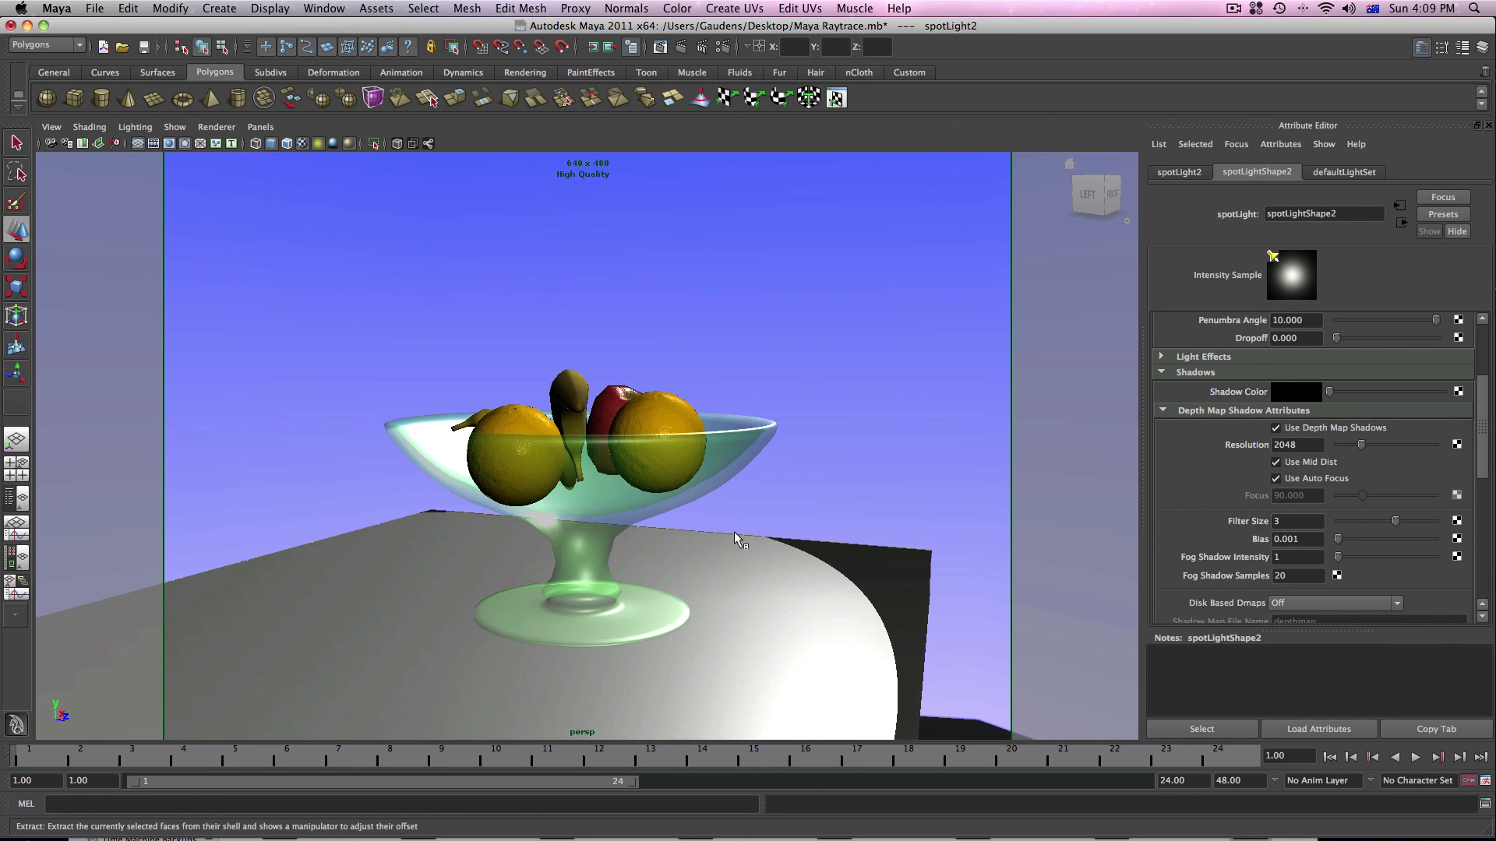
Step: Render the fruit bowl from a closer front view to check the depth map shadows, and close the render
left_click_drag(733, 531, 620, 552, "alt")
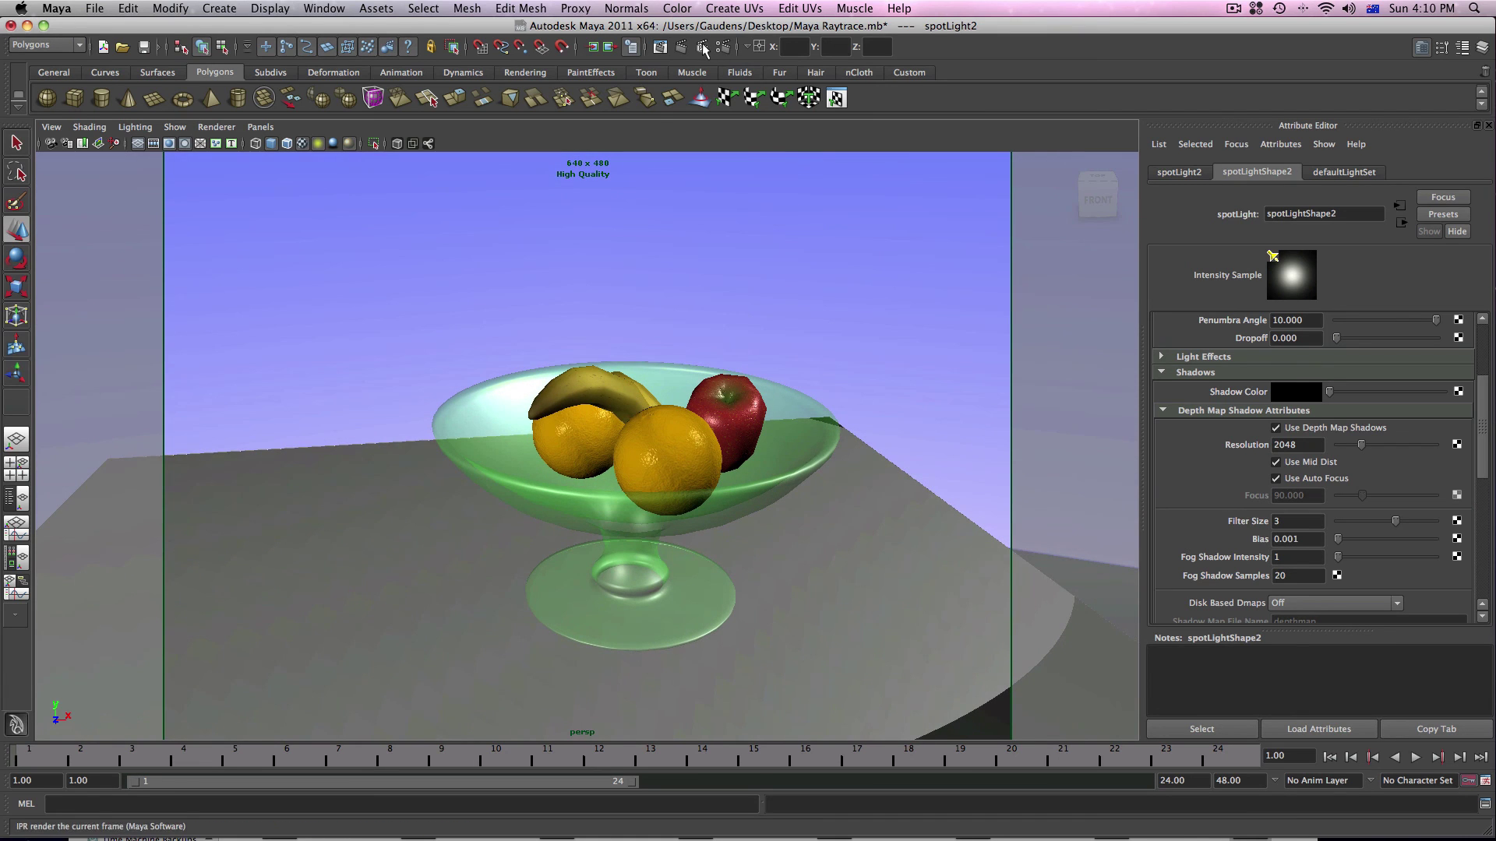
scroll(735, 253, "up", 4)
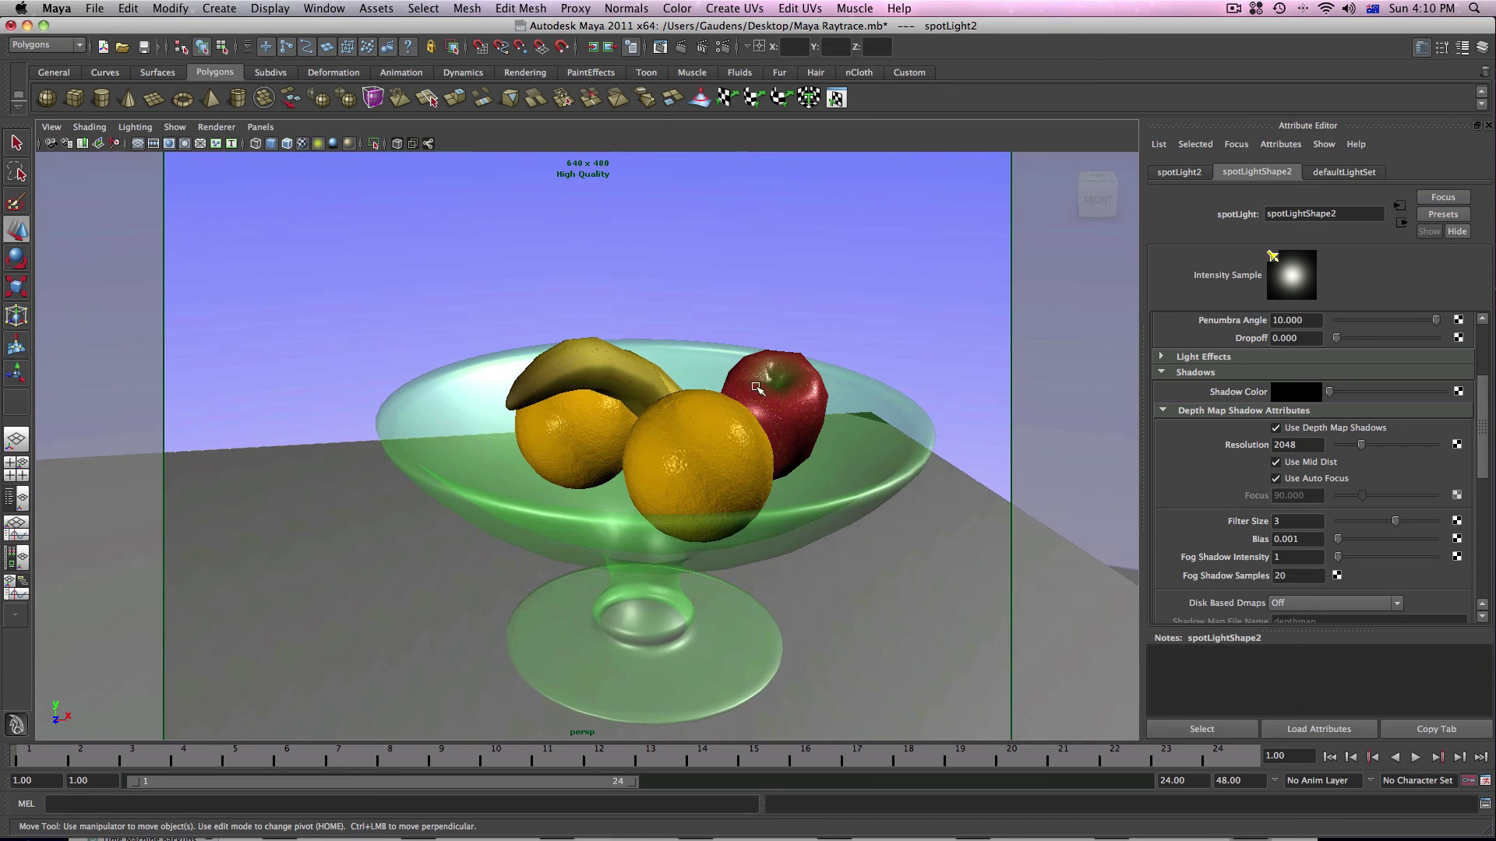
left_click(683, 48)
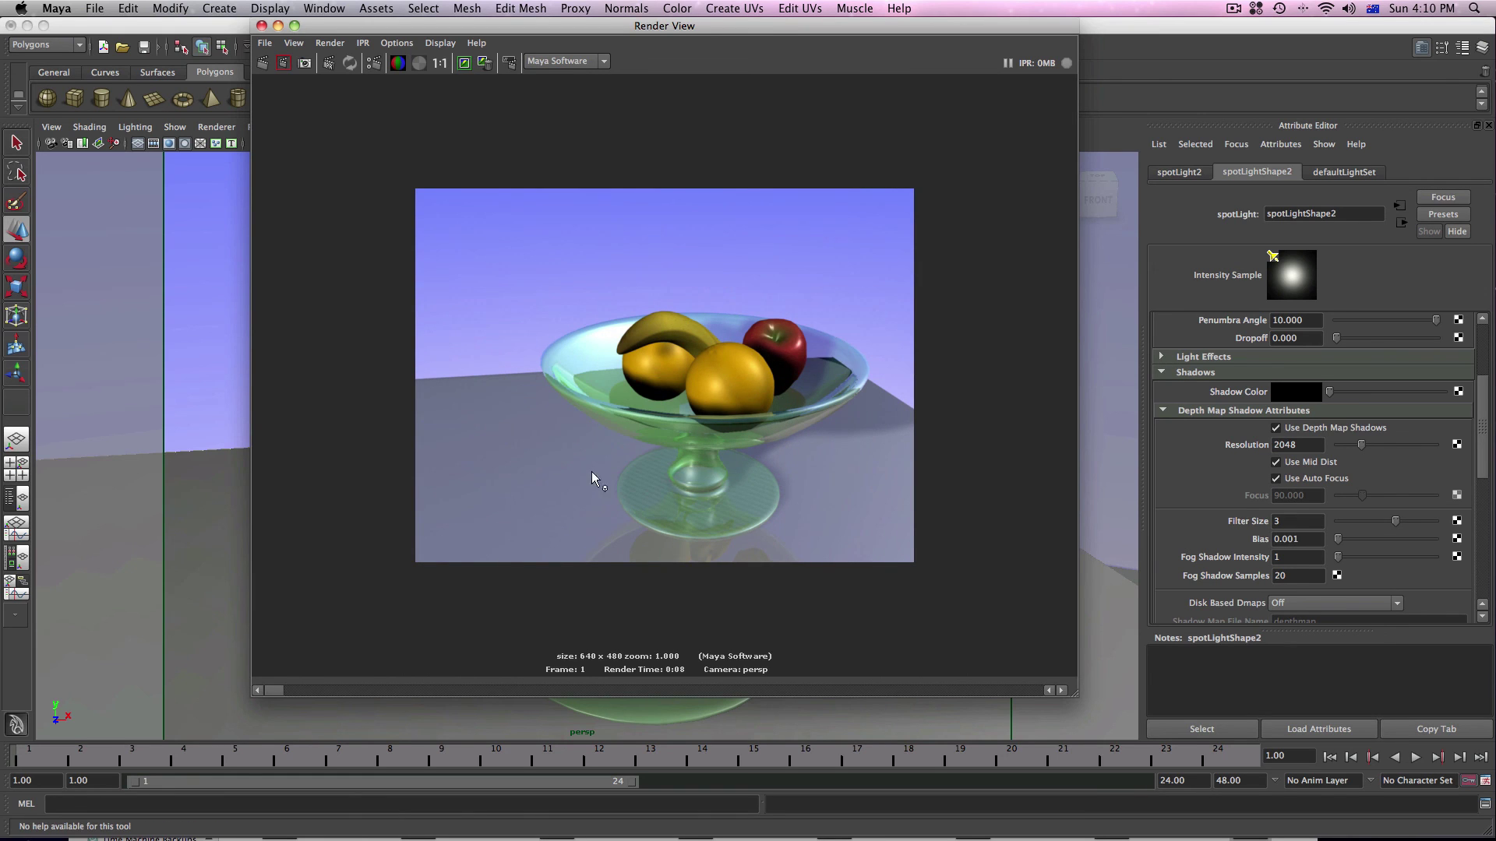
left_click(262, 25)
Step: Render the depth map shadows again from a lower, rotated view that shows more of the table beside the bowl, and close the render
left_click_drag(843, 701, 783, 690, "alt")
middle_click_drag(815, 664, 669, 580, "alt")
left_click_drag(667, 585, 687, 591, "alt")
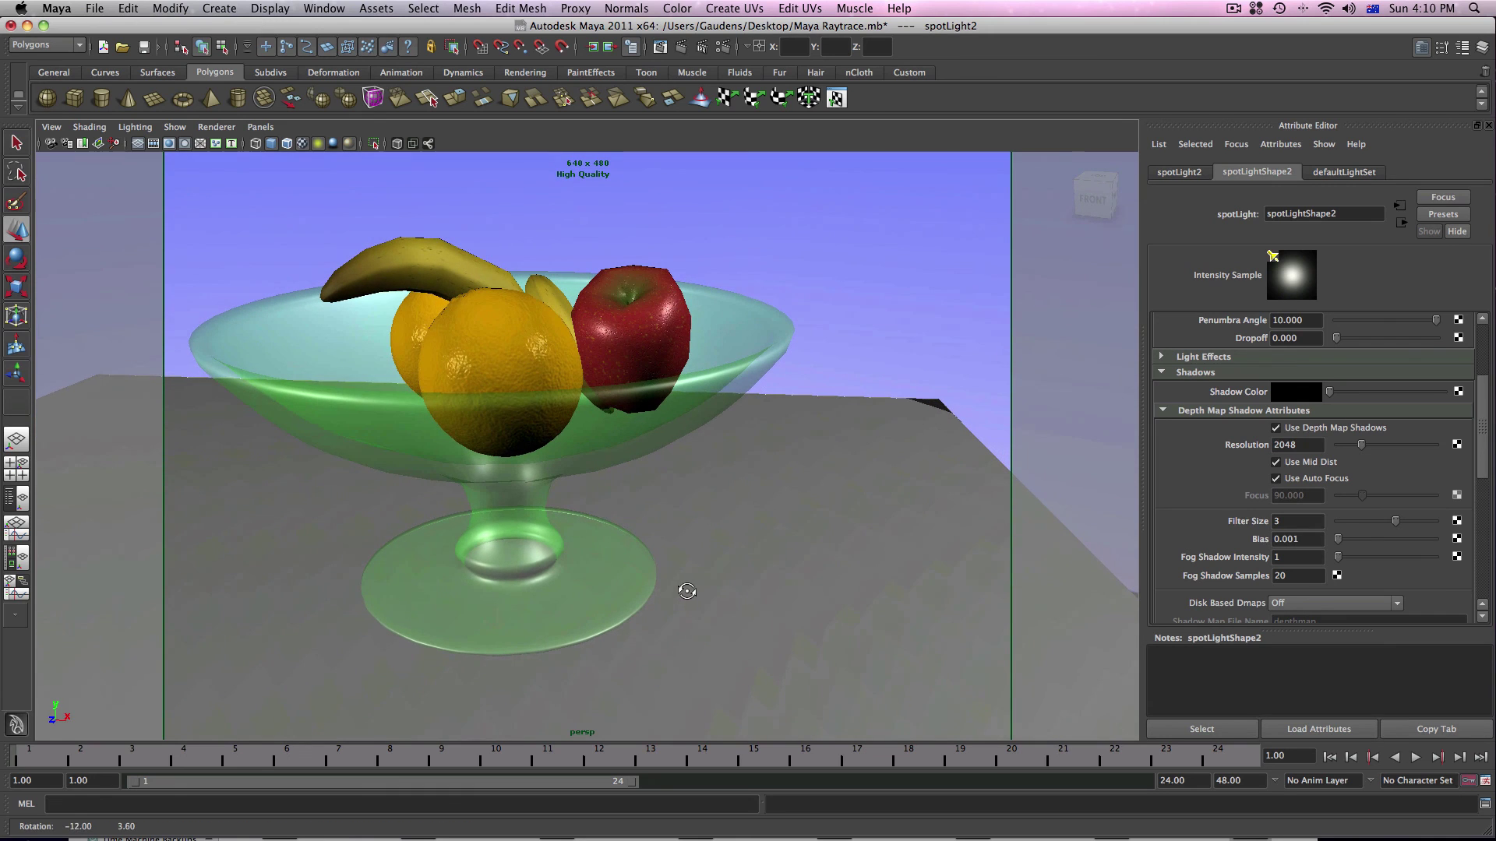
left_click(681, 46)
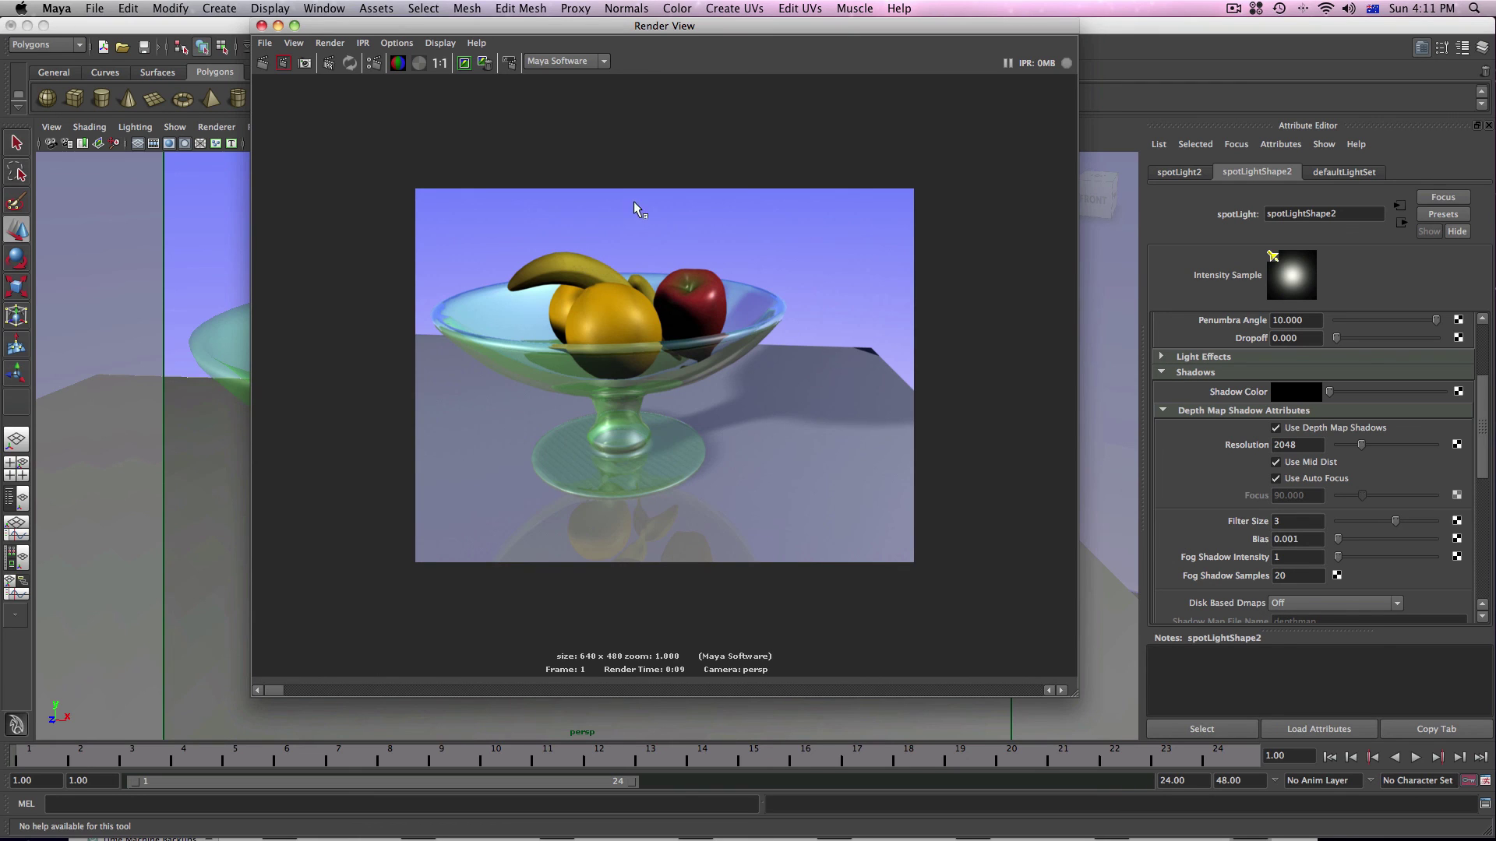
left_click(262, 26)
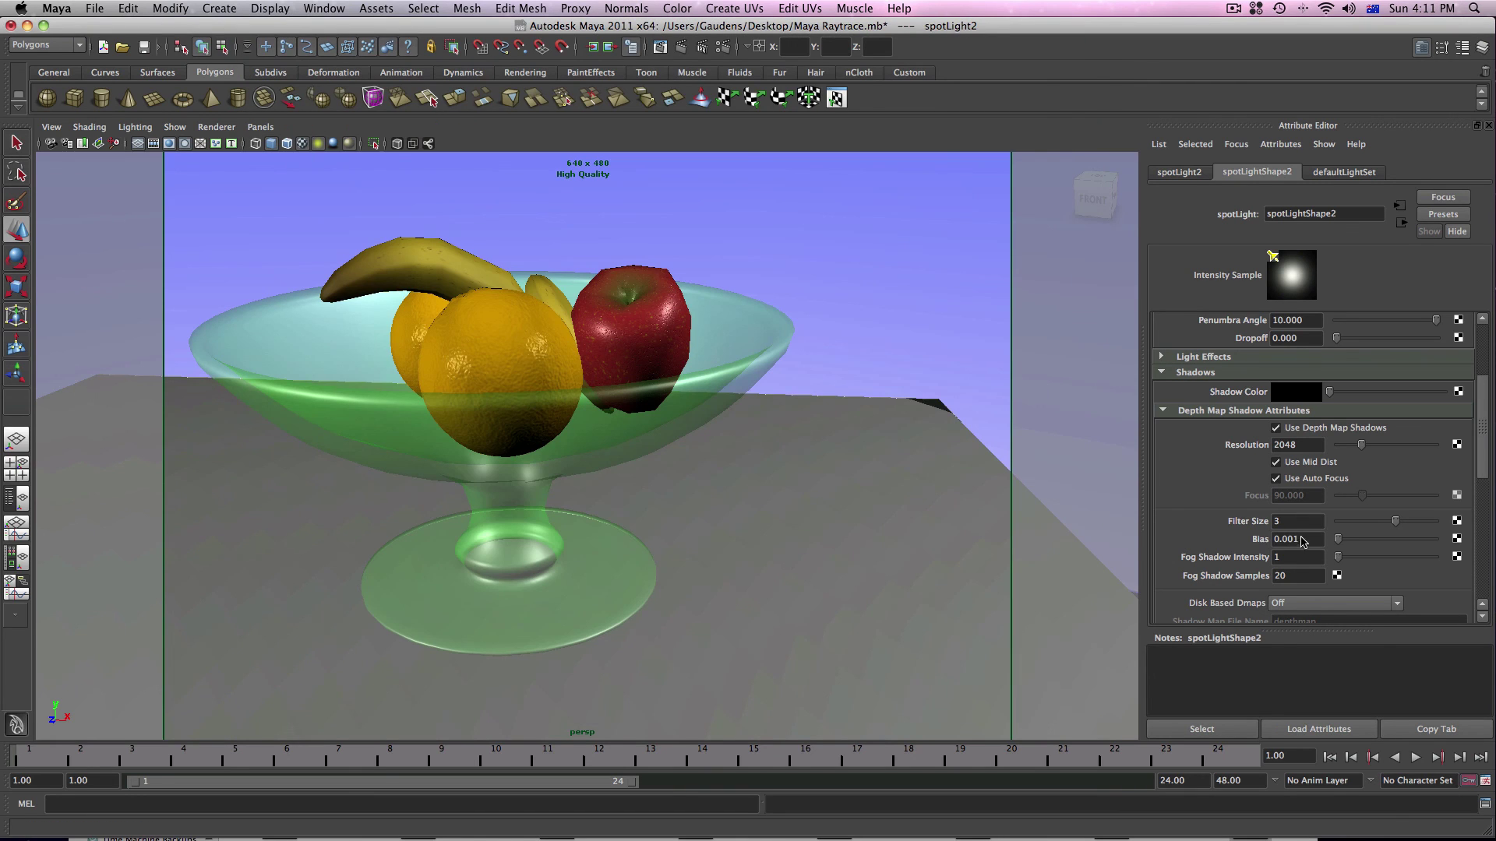
Step: Switch spotLight2 from depth map shadows to ray trace shadows
left_click(1276, 428)
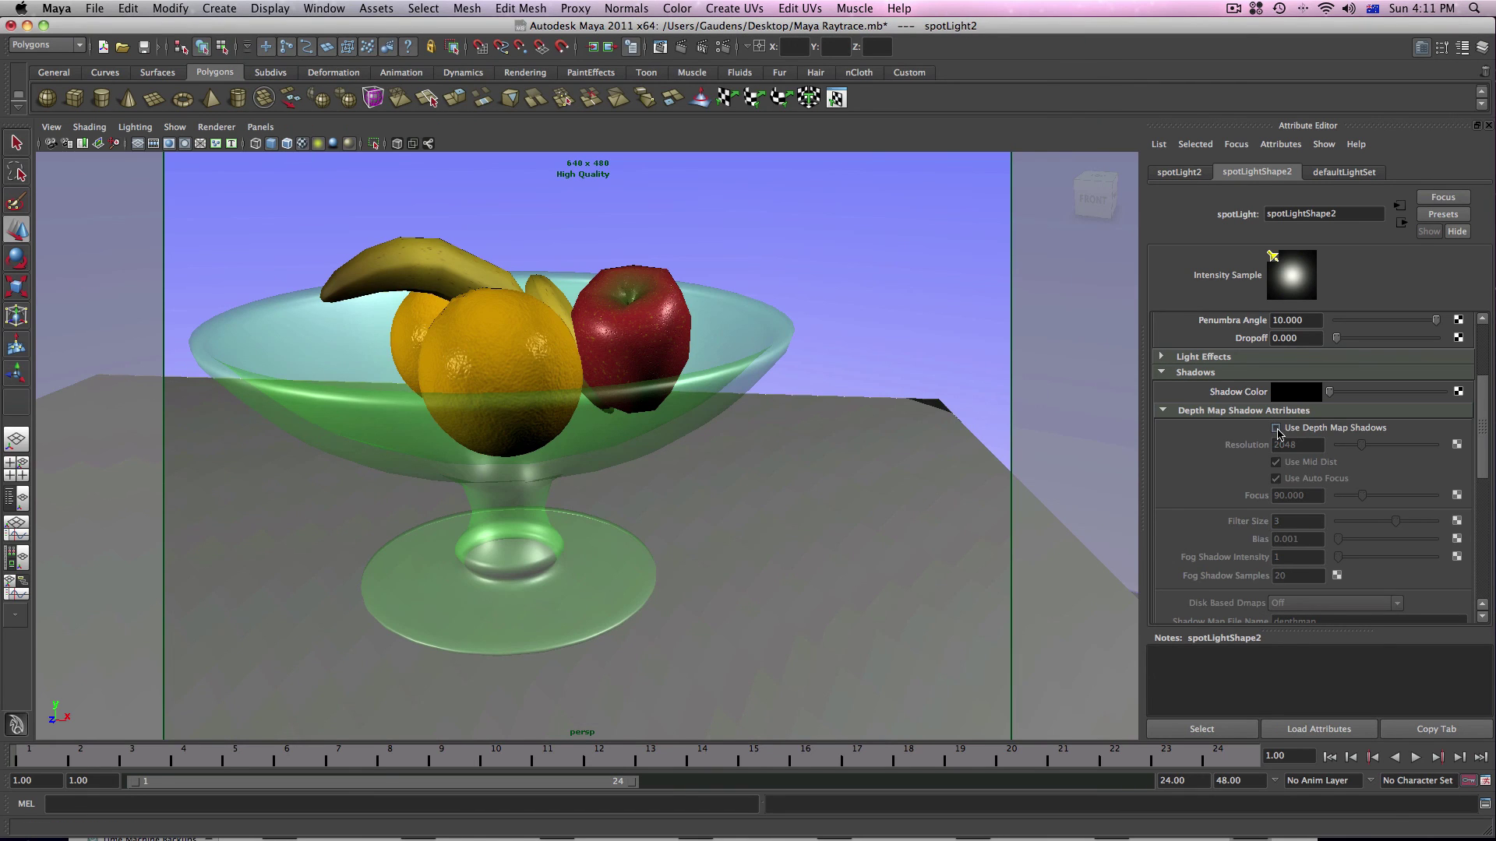
scroll(1486, 456, "down", 5)
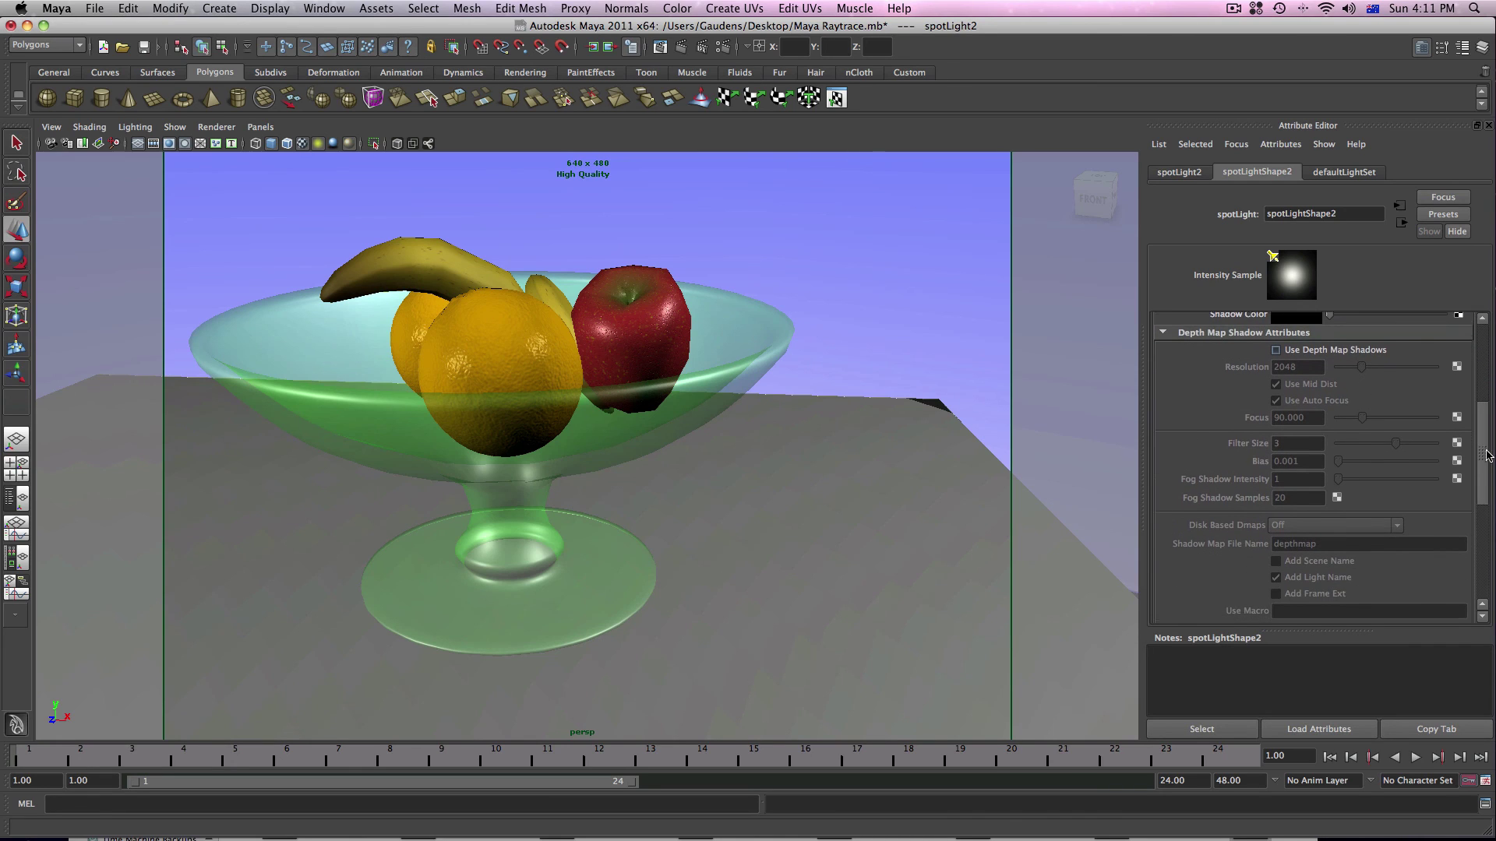
left_click_drag(1487, 455, 1488, 528)
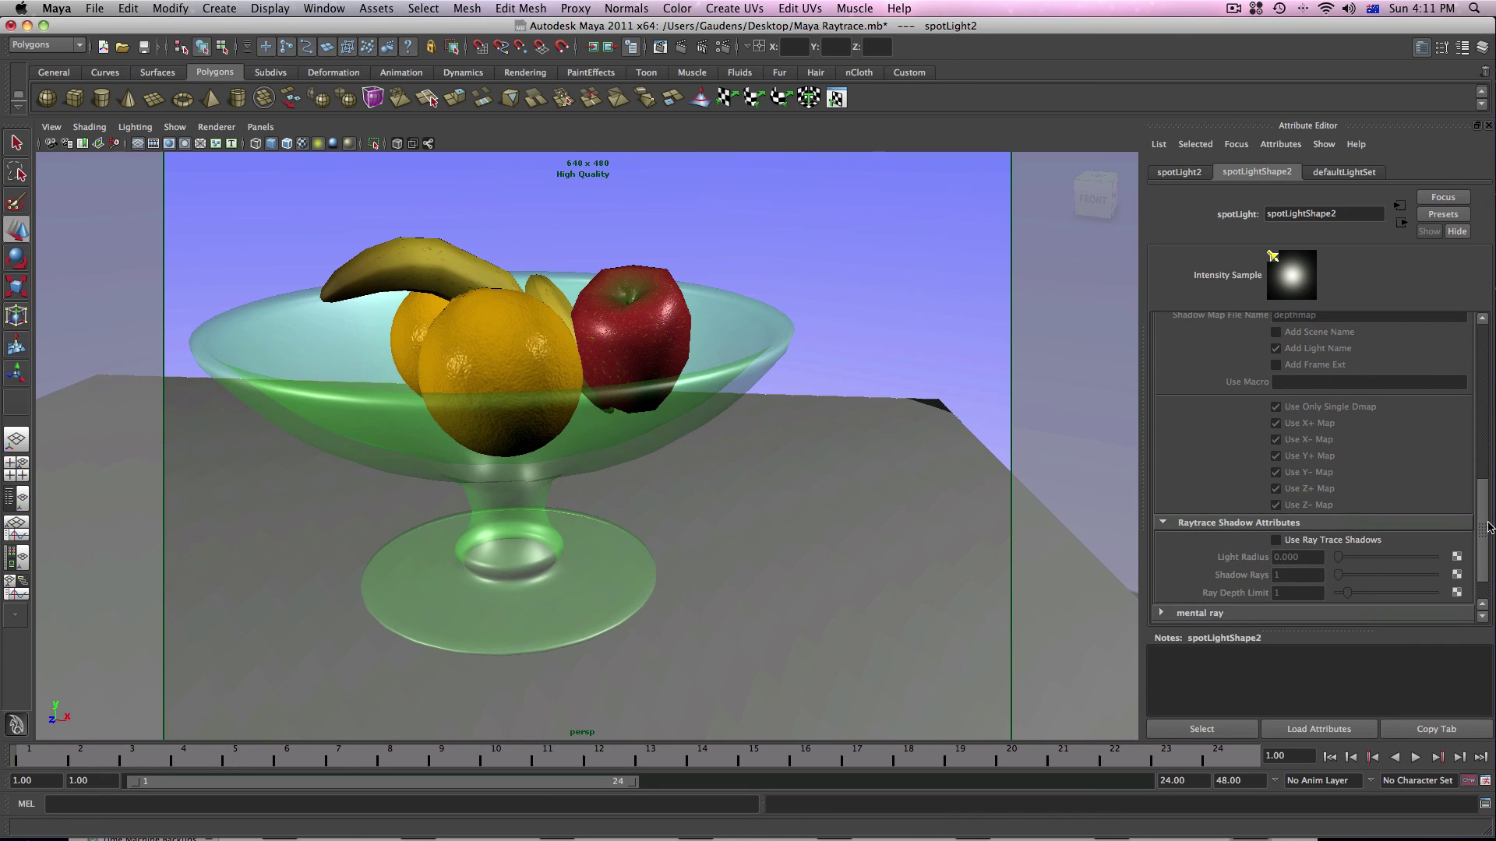
left_click(1277, 541)
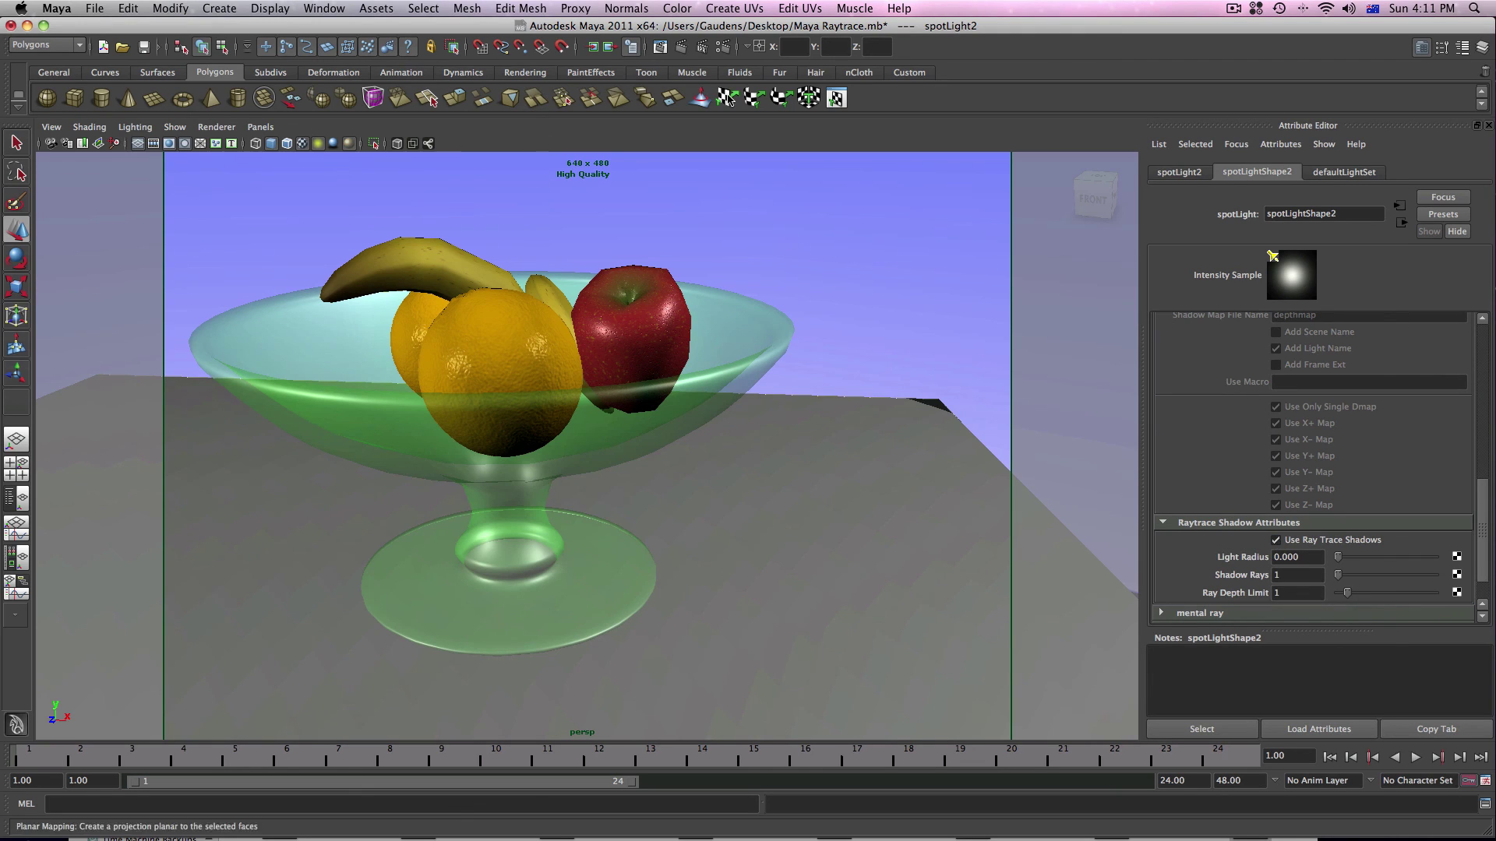
Step: Render the scene with ray trace shadows and inspect the bowl's shadow up close
left_click(679, 50)
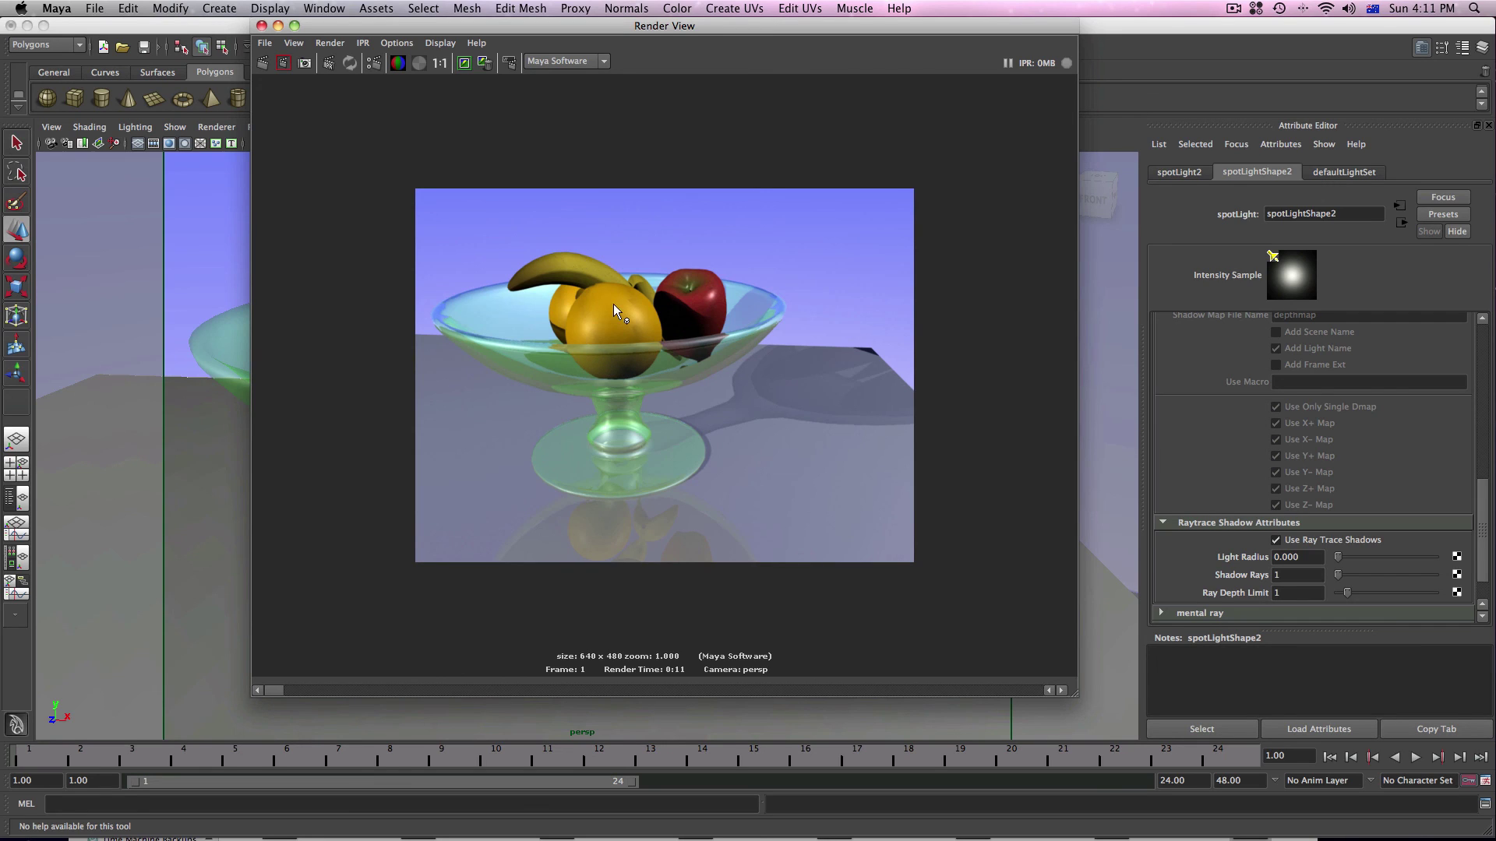
right_click_drag(809, 355, 797, 363, "alt")
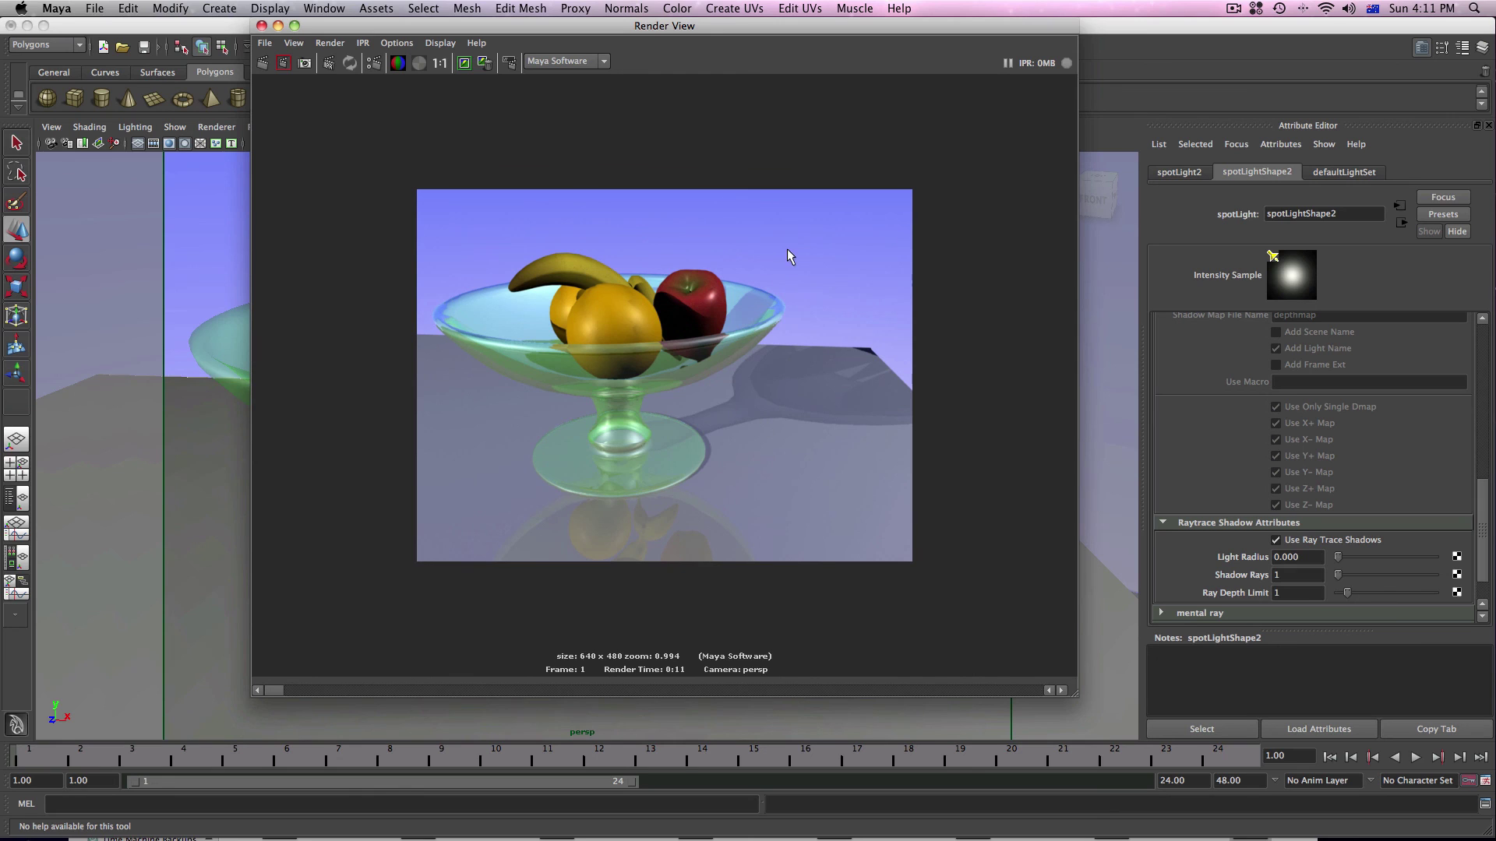
key("f")
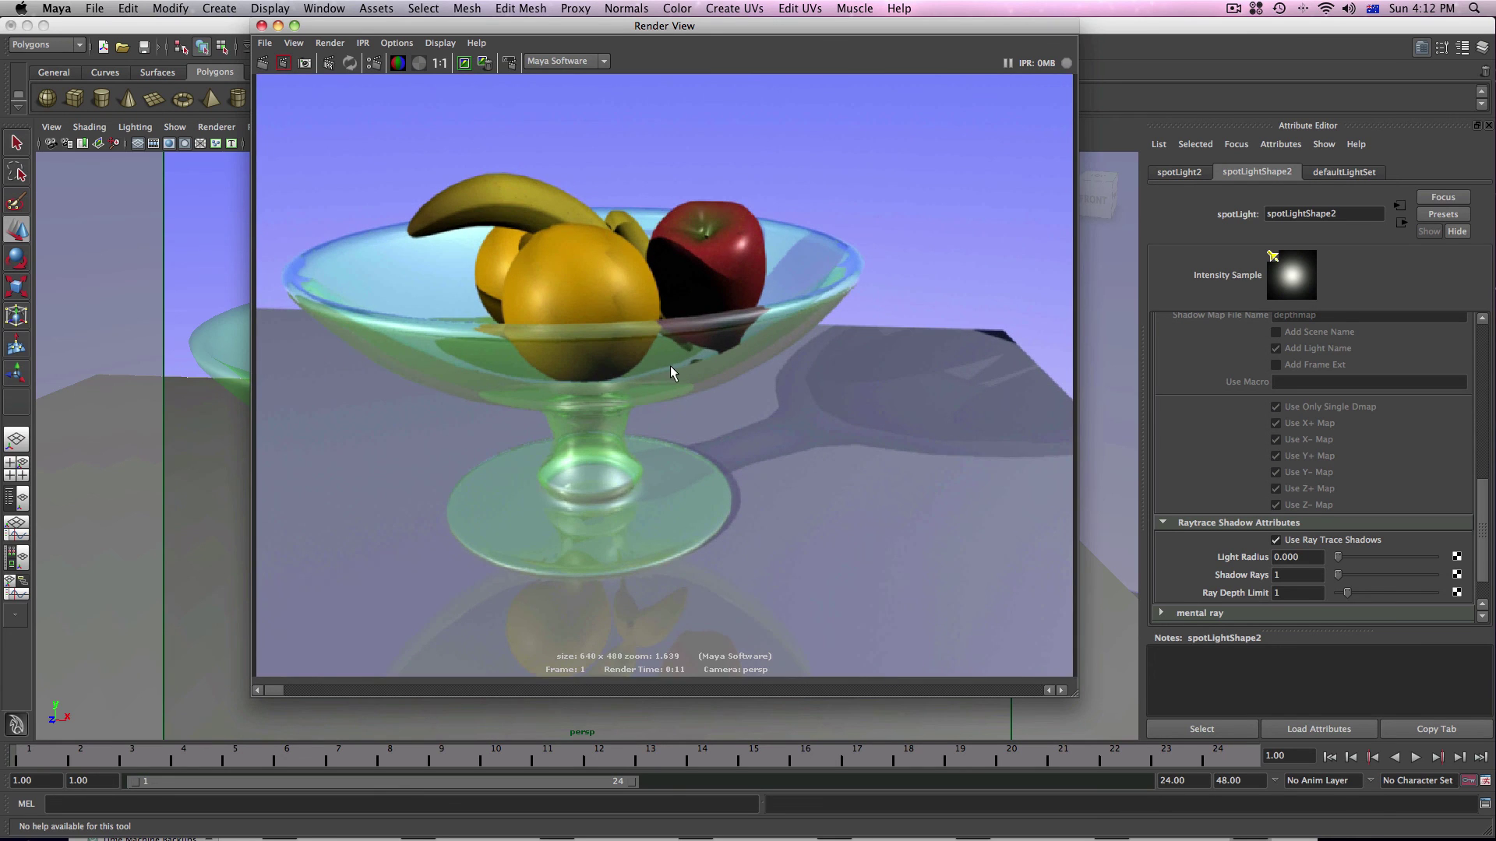